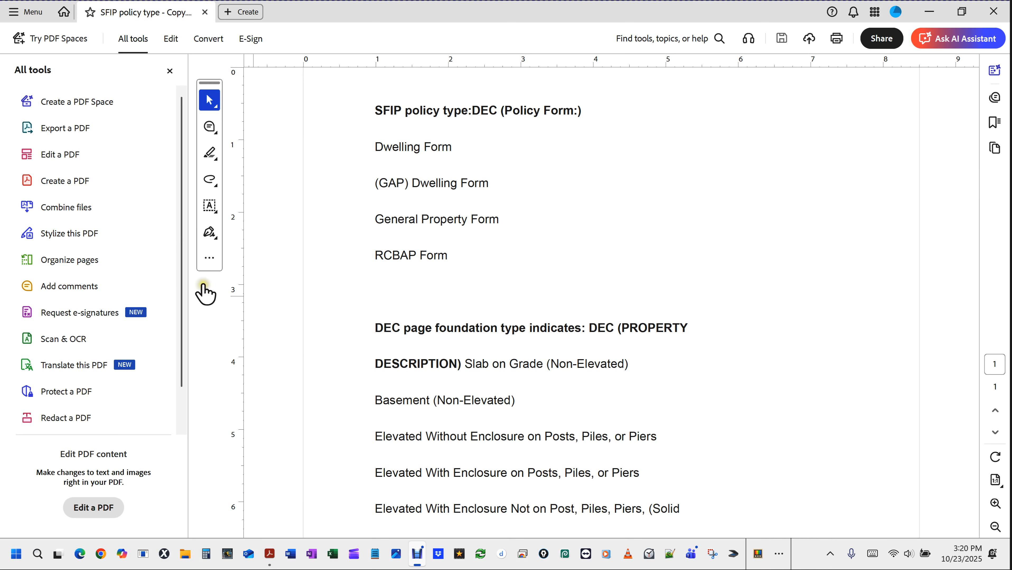
click(21, 13)
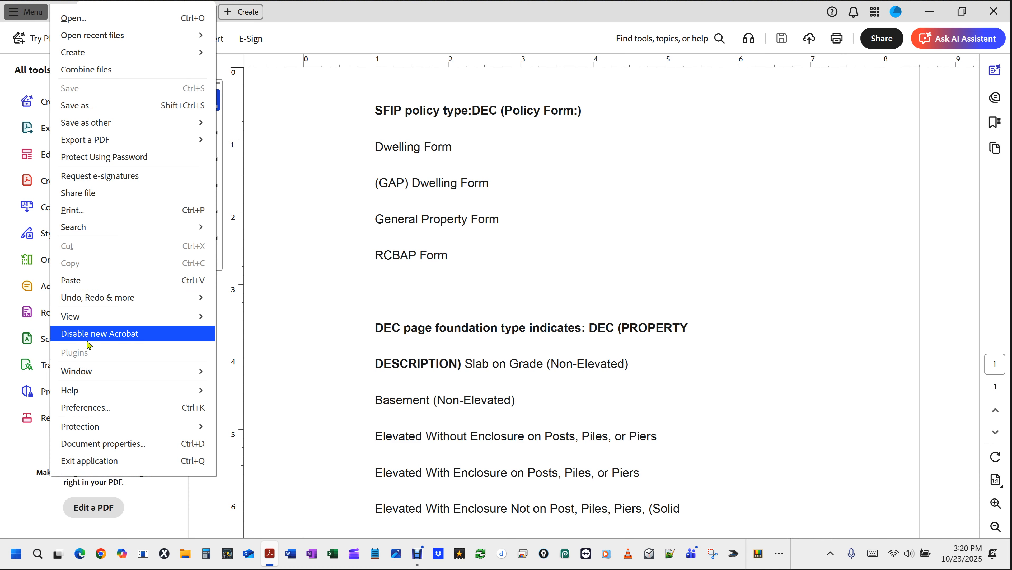
click(661, 226)
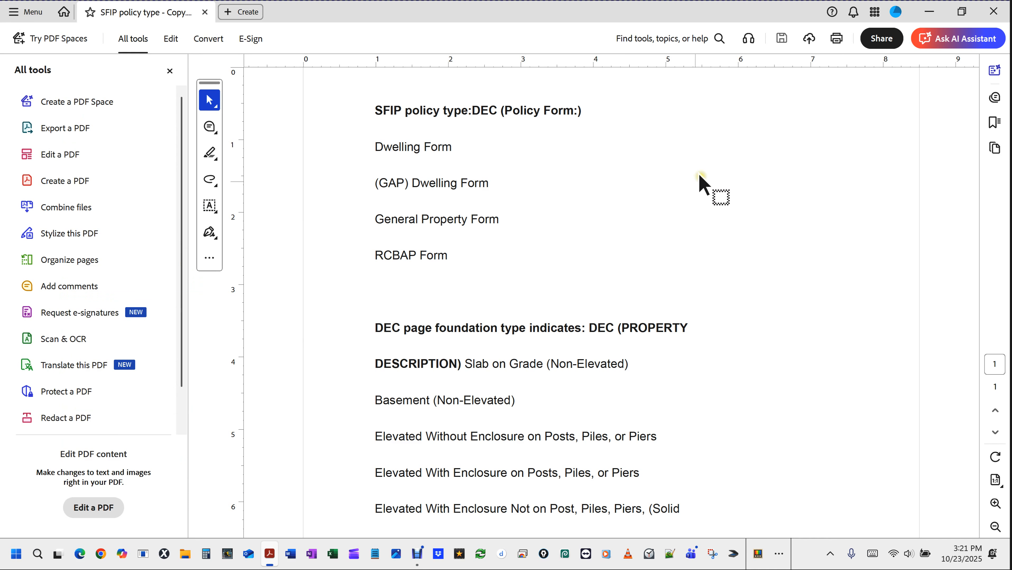
click(170, 71)
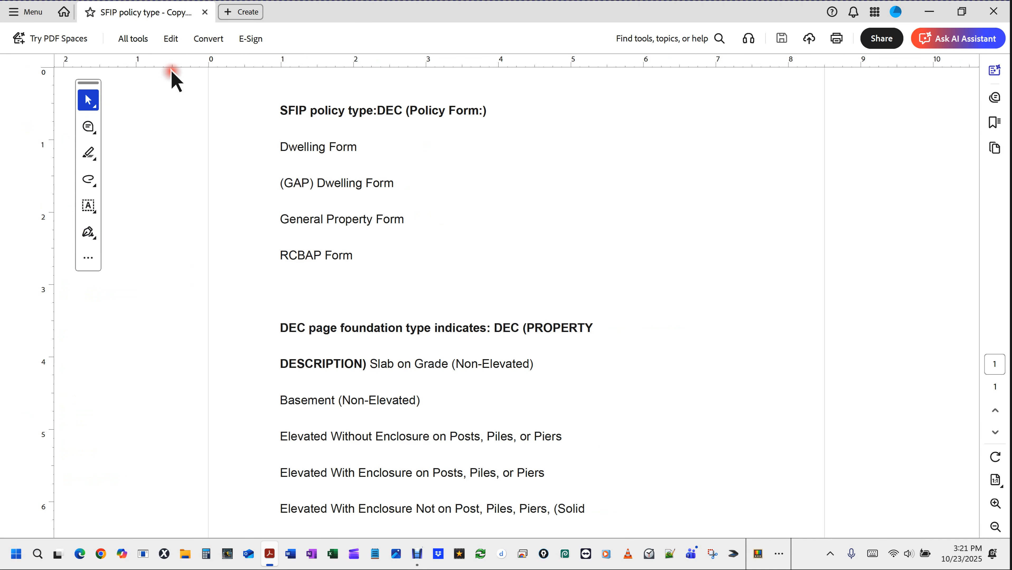
click(129, 43)
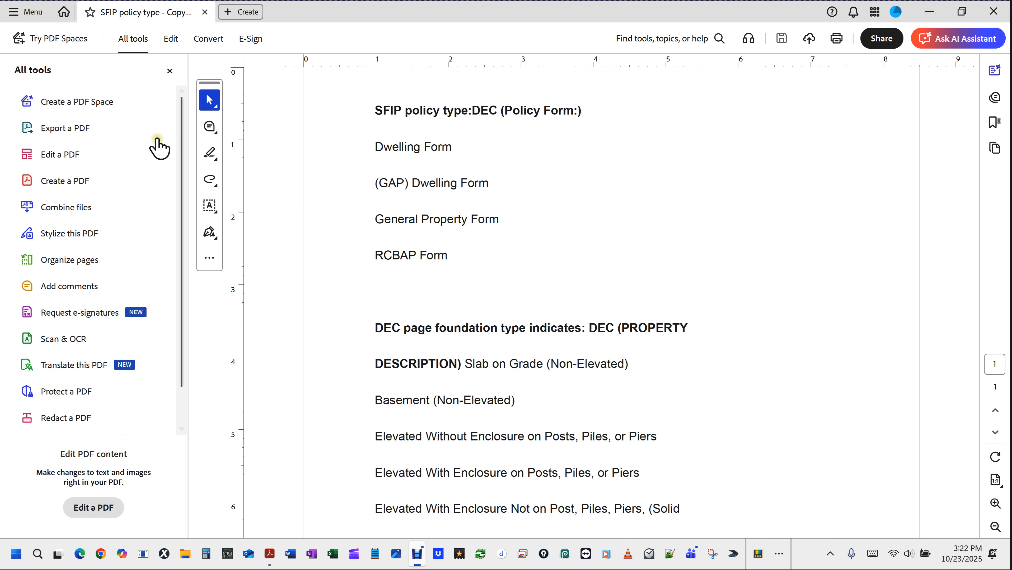
- Disable the new Acrobat experience and restart the application in the classic interface
click(22, 12)
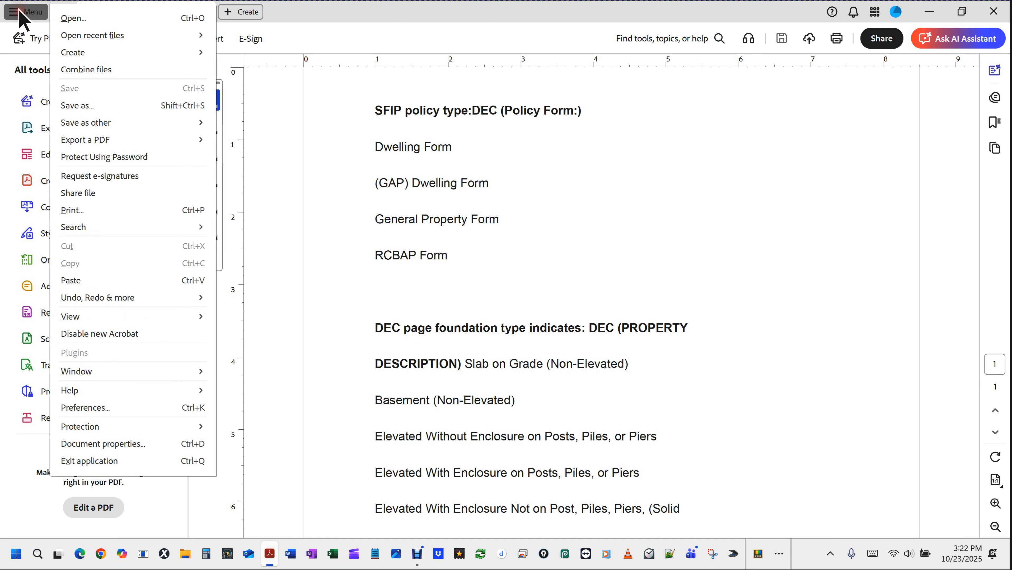
click(85, 341)
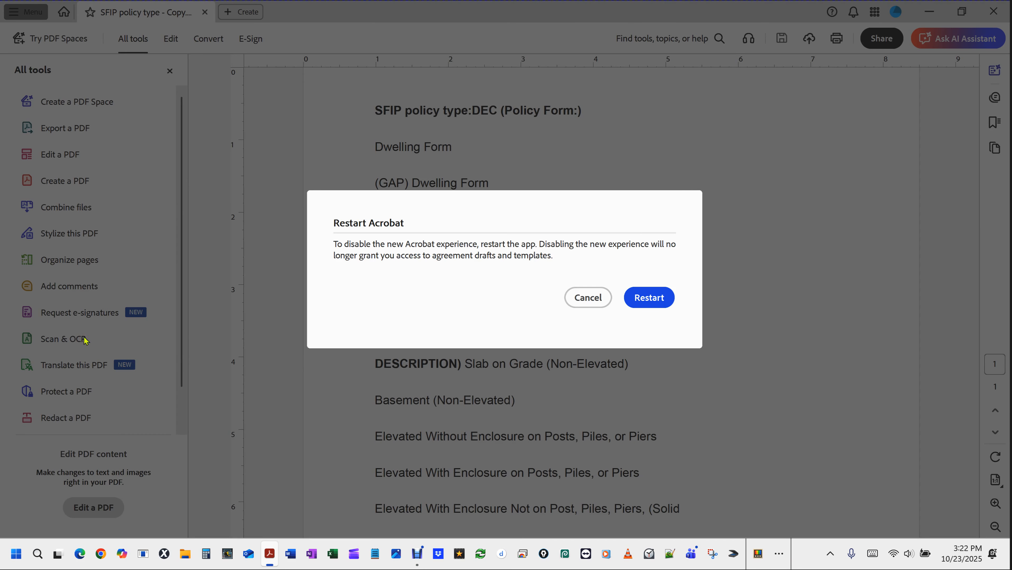
click(648, 298)
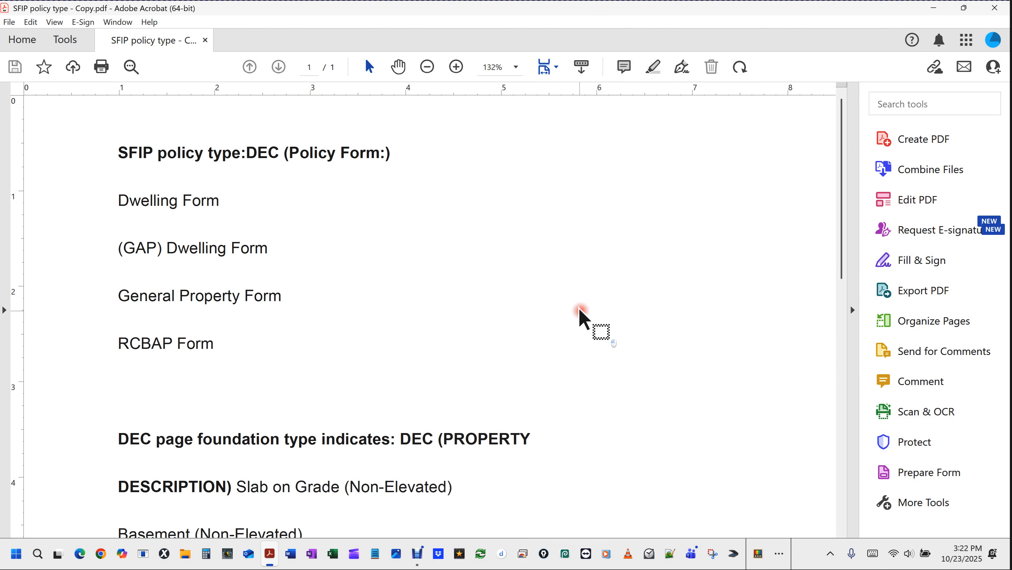
- Examine the tools offered in the classic Tools center, including the Create & Edit and Forms & Signatures groups
click(67, 41)
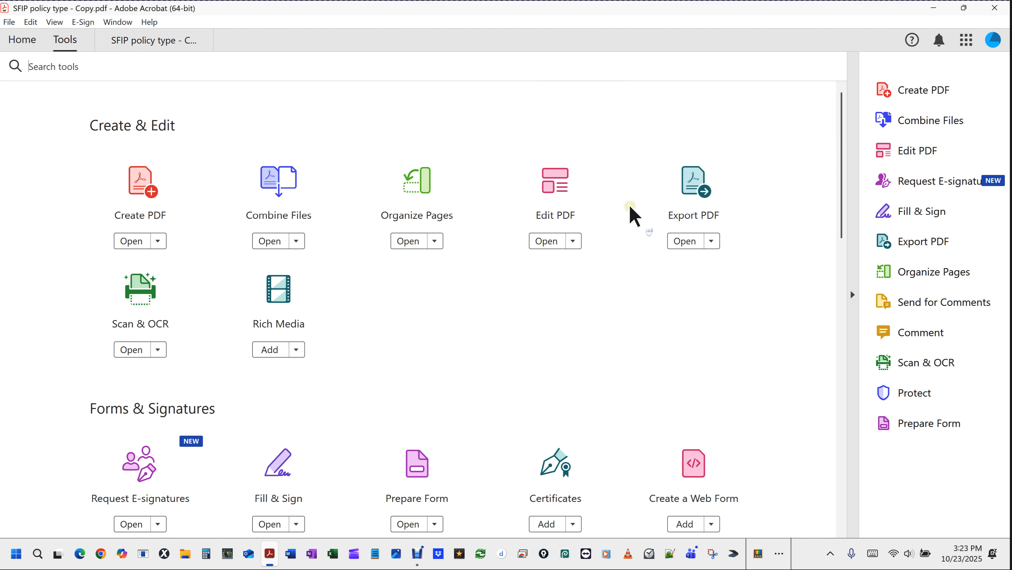
scroll(632, 210, down, 1)
scroll(632, 216, down, 2)
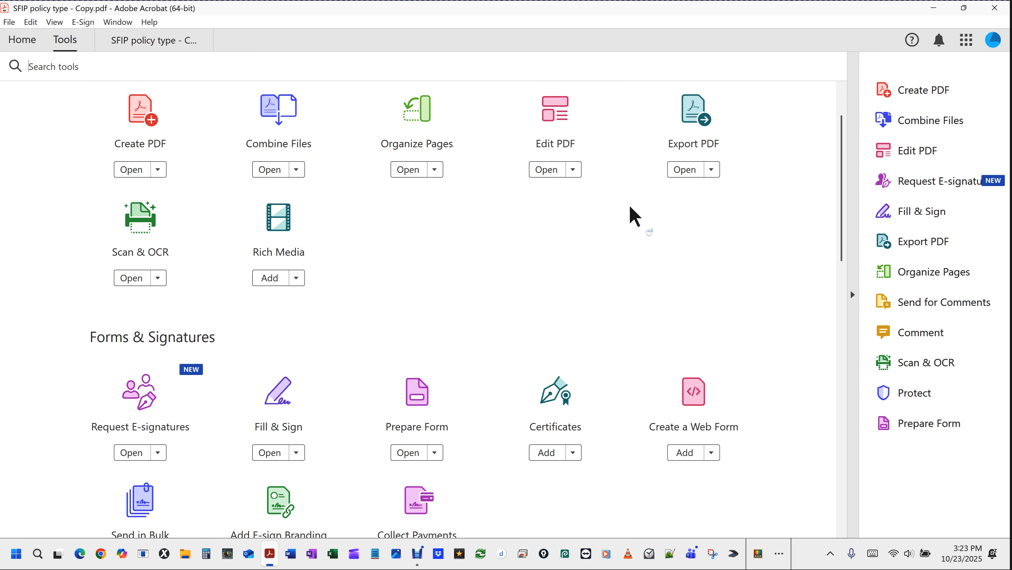
scroll(472, 400, up, 2)
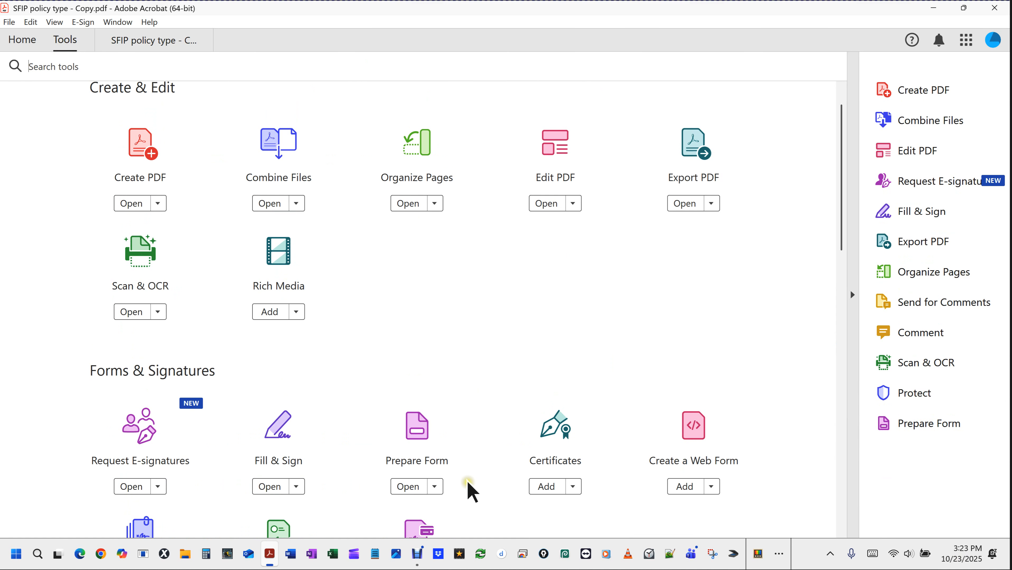
scroll(476, 294, up, 2)
scroll(474, 276, down, 3)
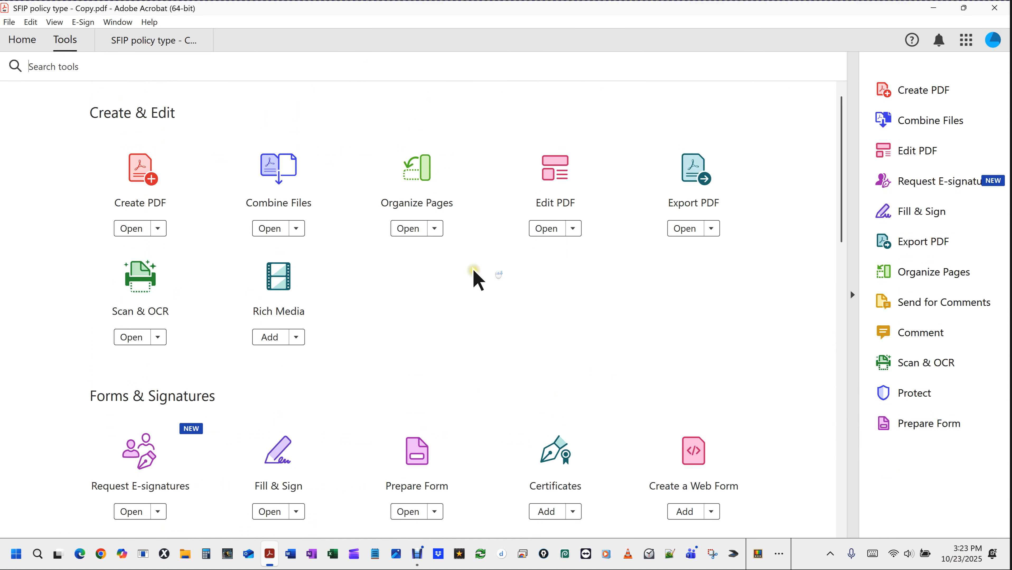
scroll(464, 322, up, 2)
scroll(399, 305, down, 1)
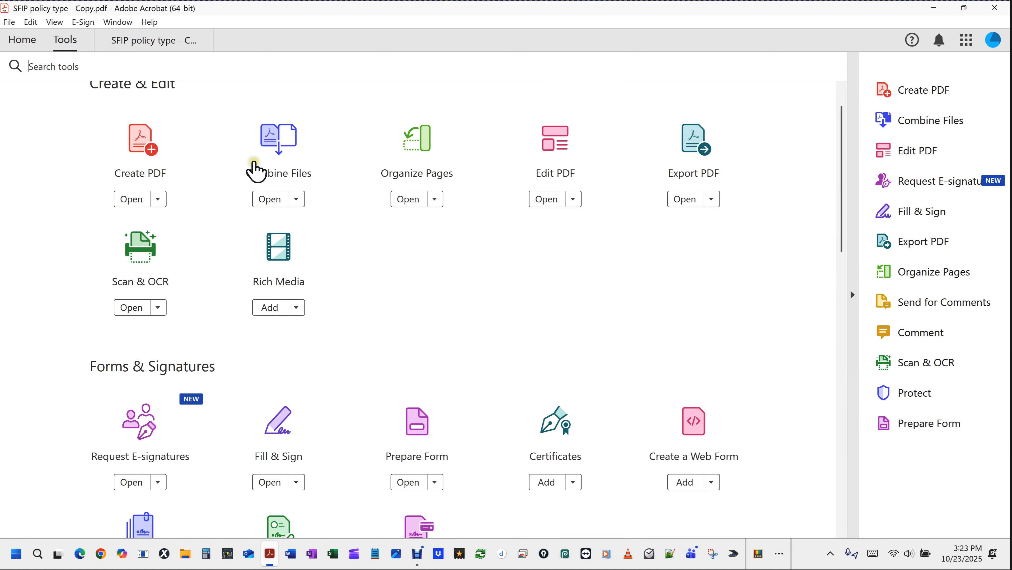
- Enable the new Acrobat experience again and restart the application
click(57, 25)
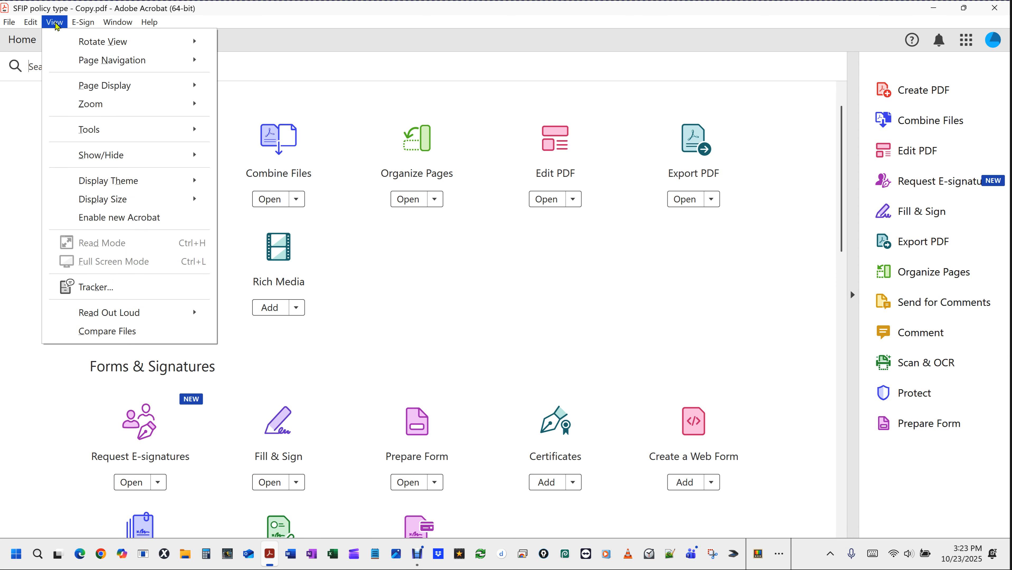
click(97, 220)
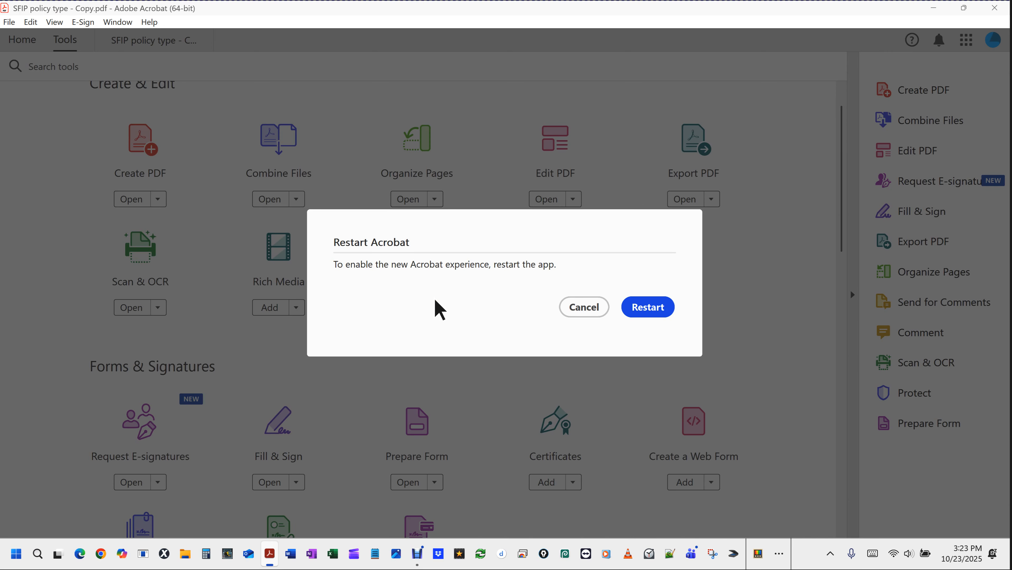
click(657, 315)
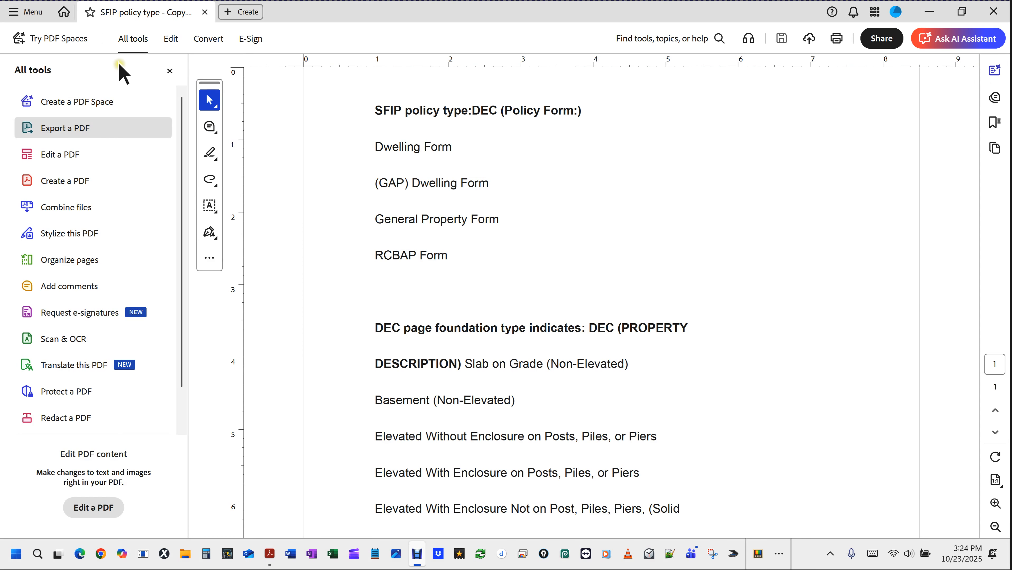
key(ctrl)
key(ctrl)
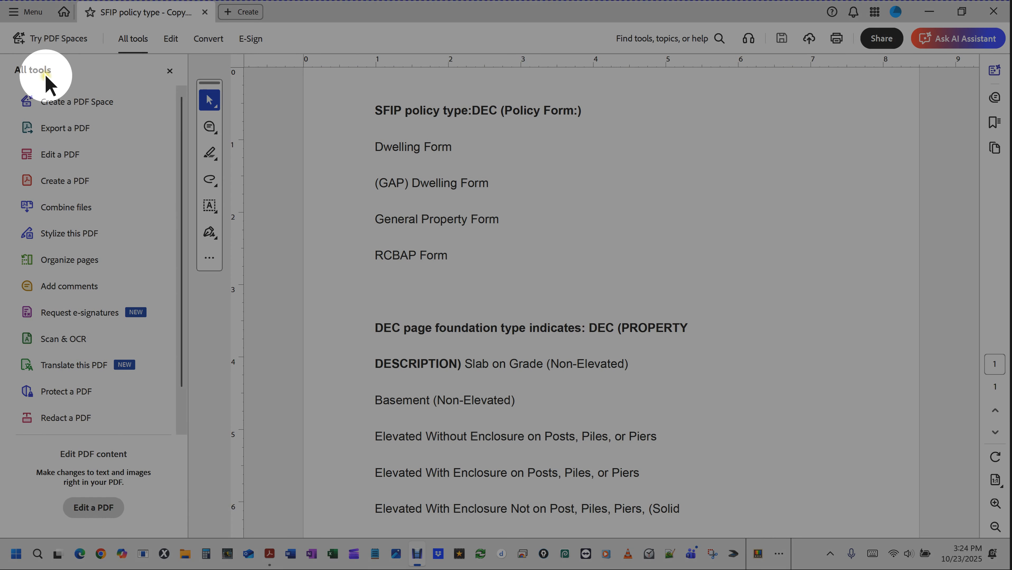
click(170, 71)
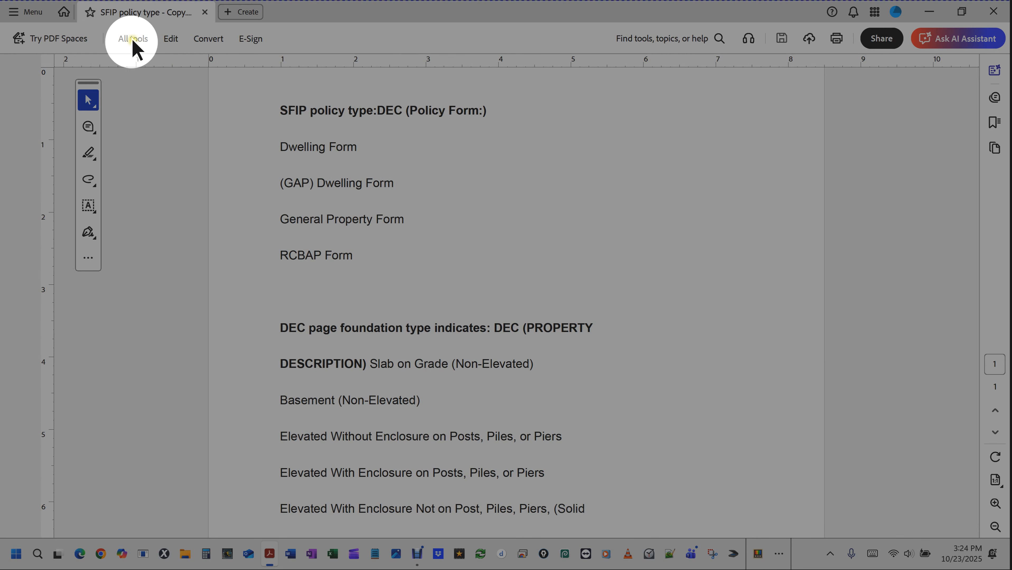
click(133, 40)
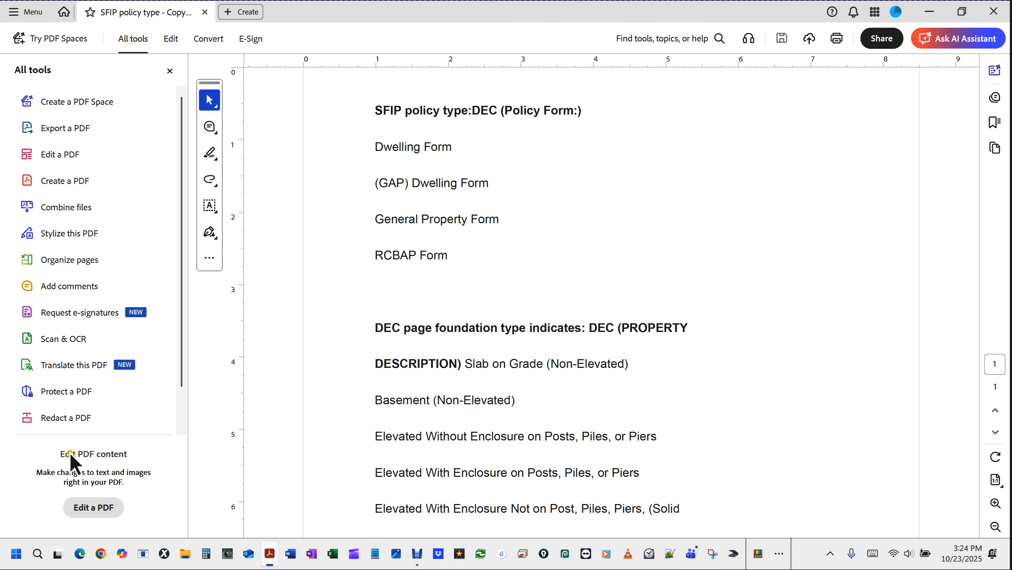
- Expand the All tools list to include the additional tools and locate Prepare a form
drag(183, 288, 204, 180)
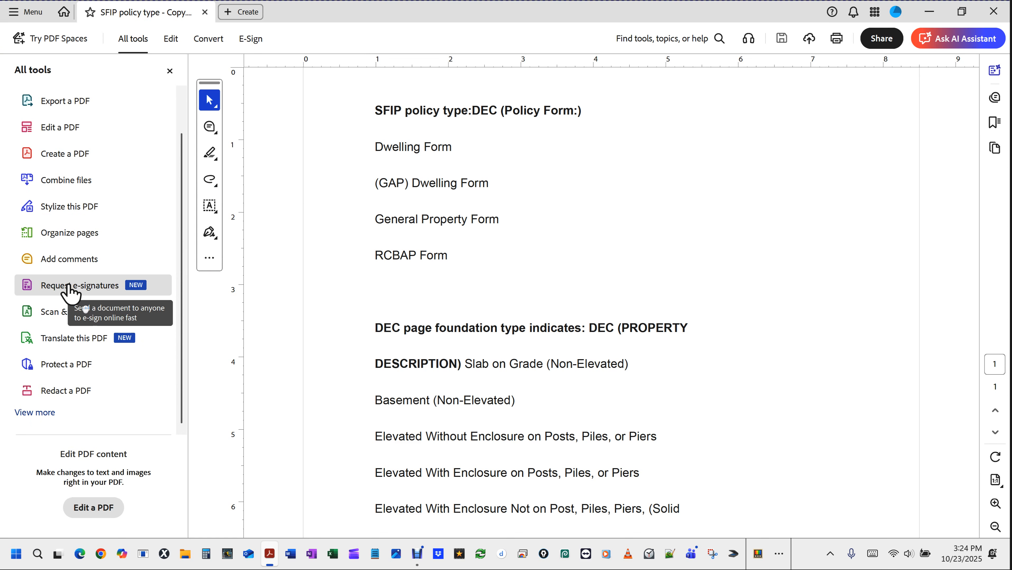
click(33, 413)
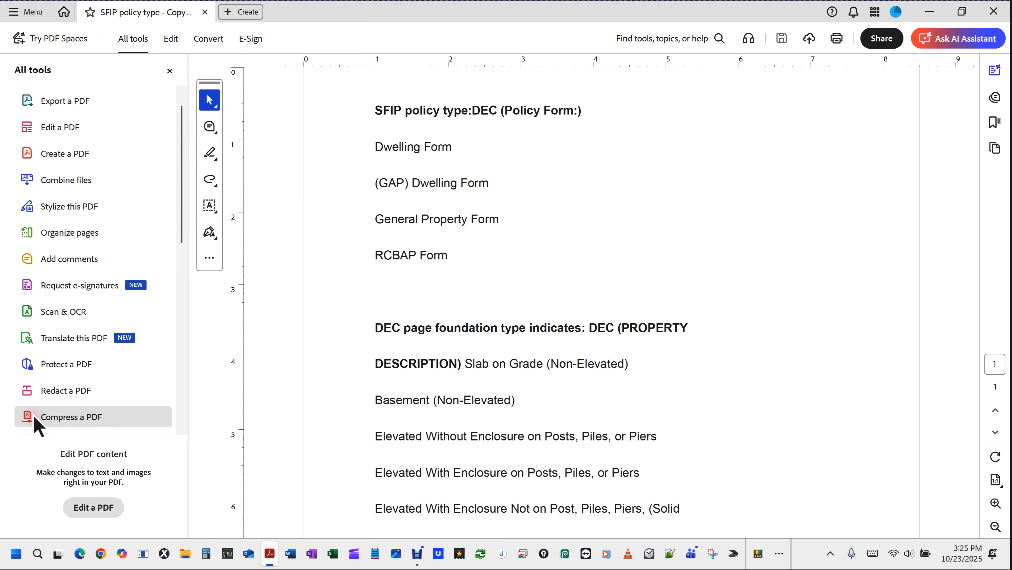
scroll(128, 228, down, 3)
scroll(130, 229, up, 3)
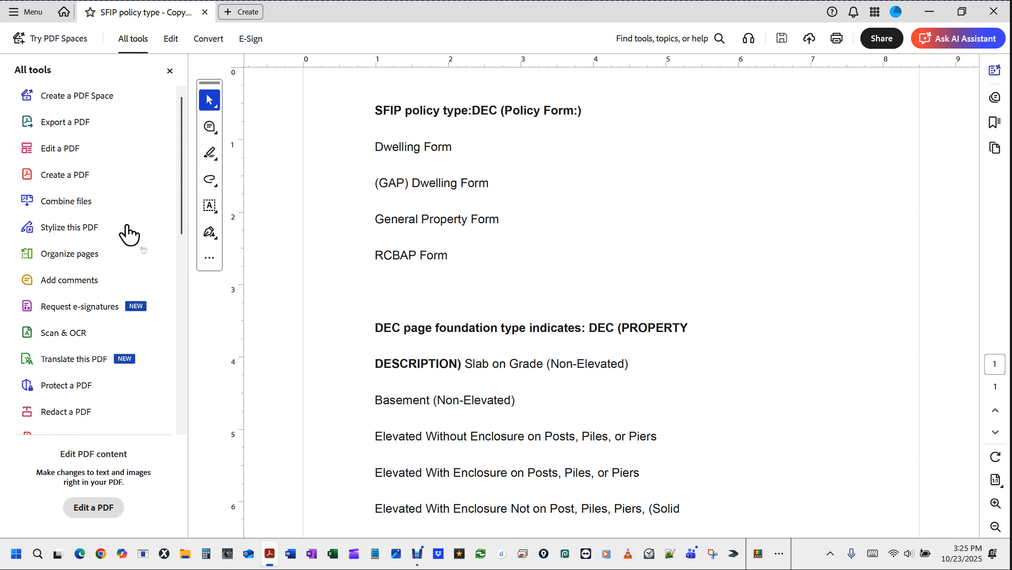
scroll(128, 234, down, 3)
scroll(129, 234, up, 5)
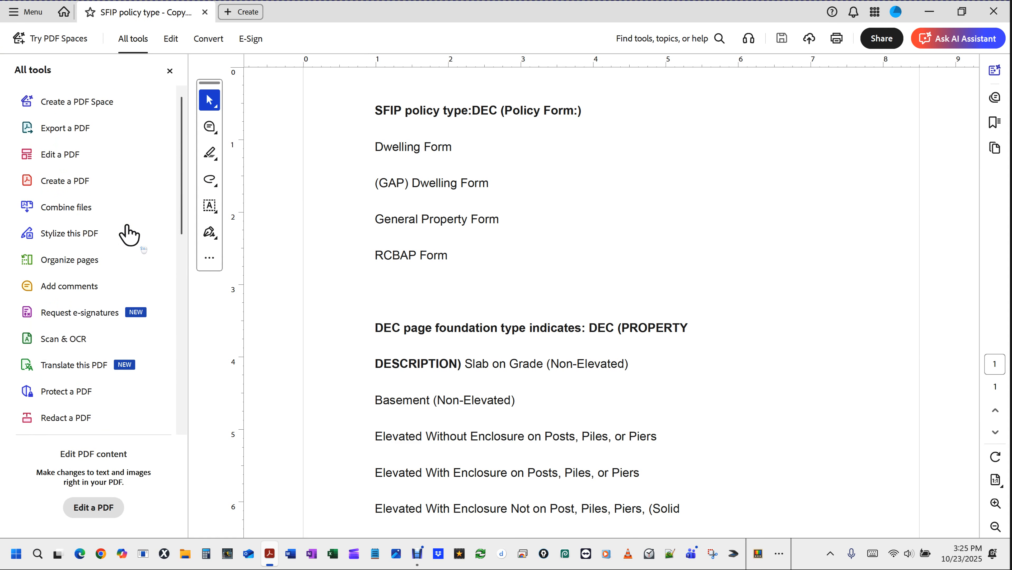
scroll(85, 301, down, 2)
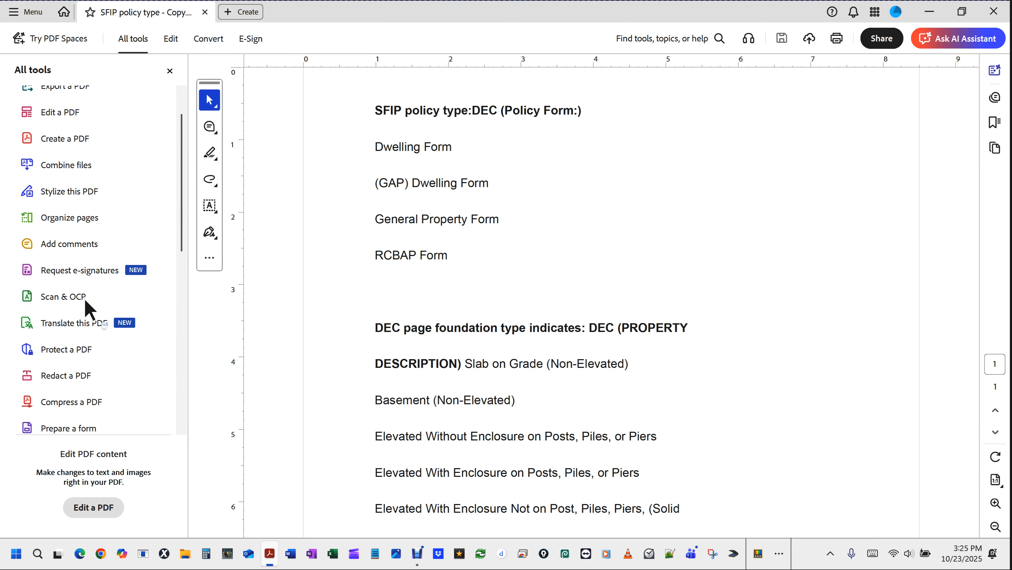
scroll(87, 373, down, 2)
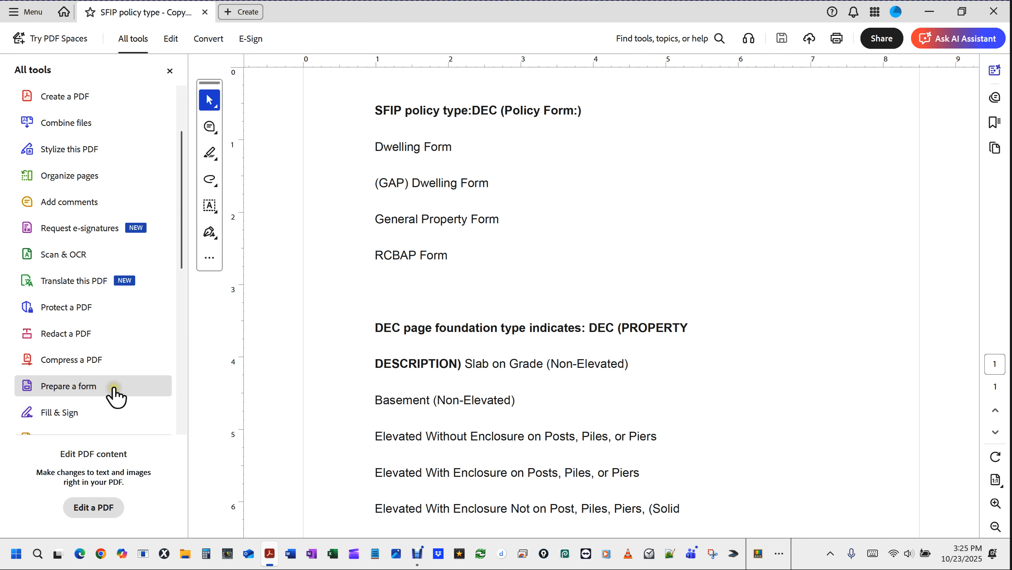
scroll(109, 396, up, 1)
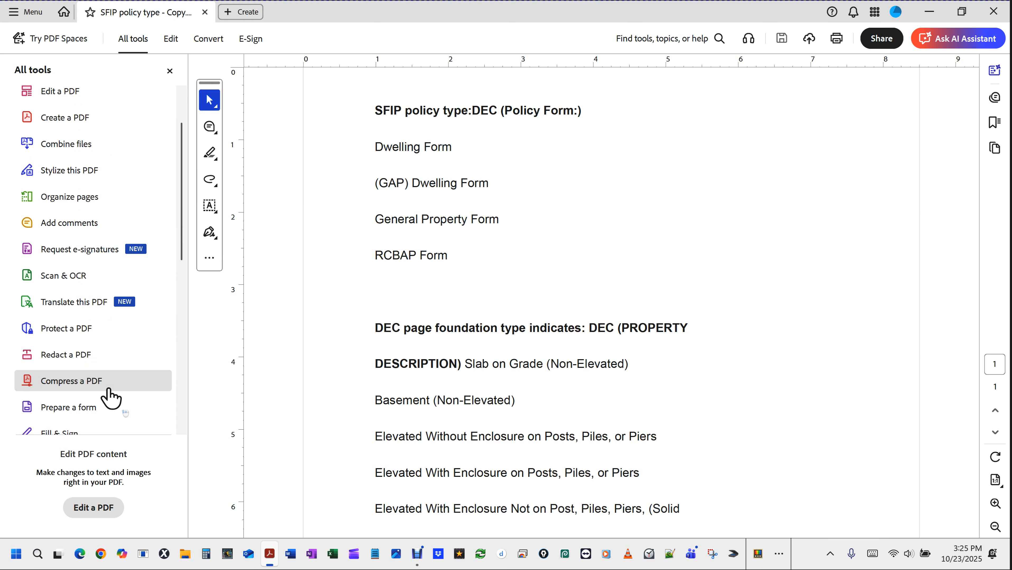
scroll(109, 396, up, 3)
scroll(109, 397, down, 6)
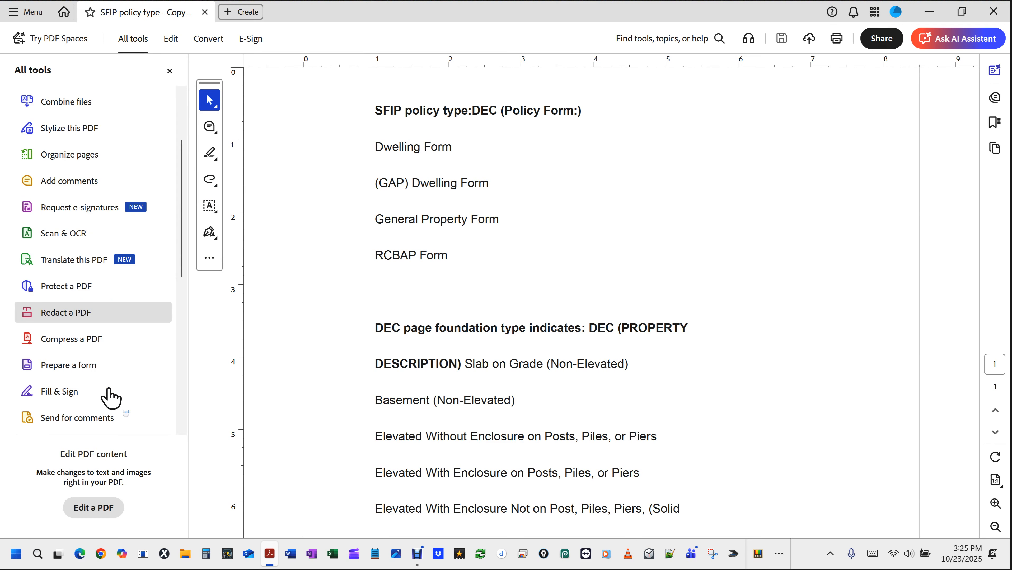
scroll(110, 397, up, 2)
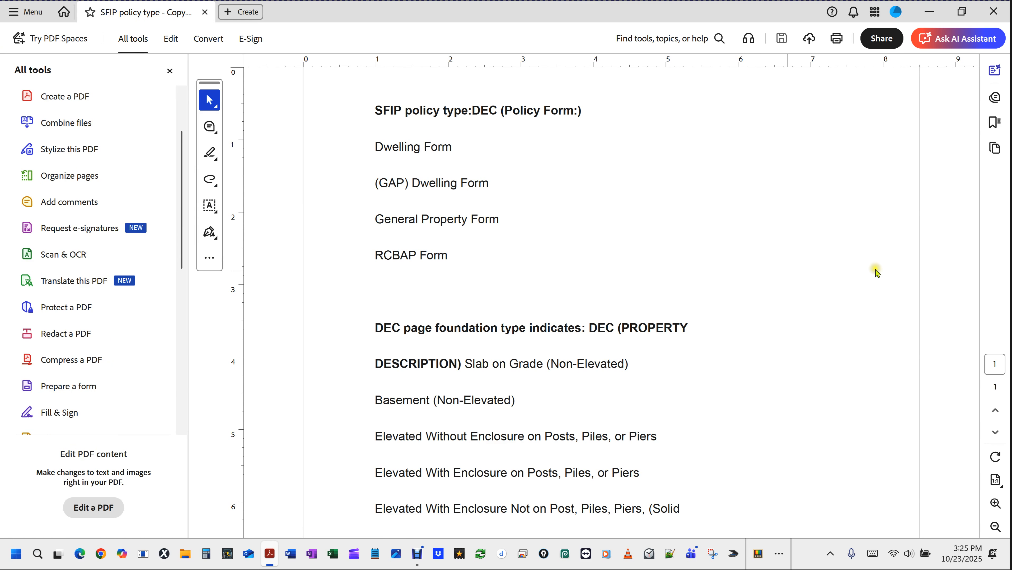
click(219, 486)
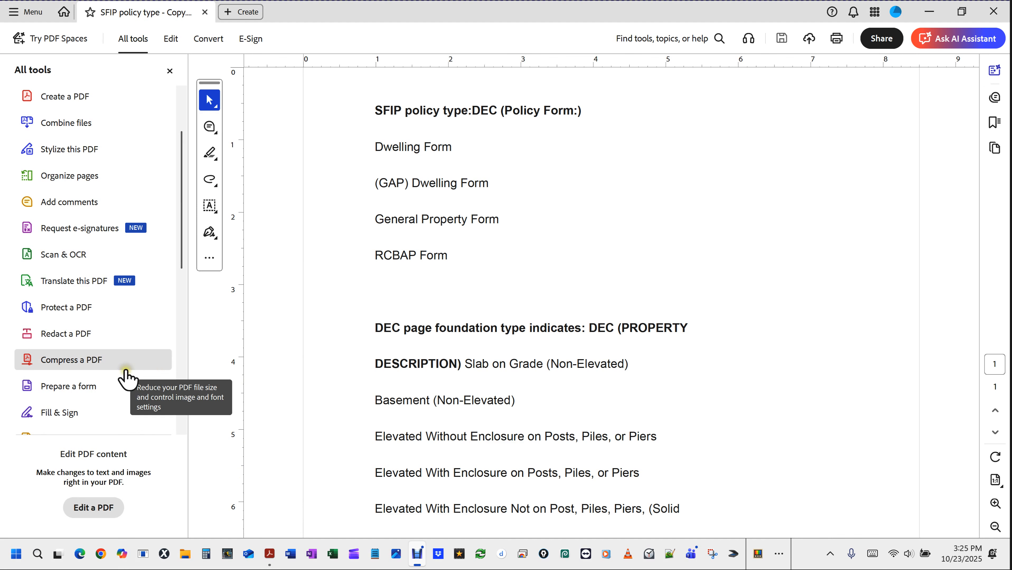
- Move Prepare a form up six places in the All tools list so it sits directly below Add comments
right_click(116, 386)
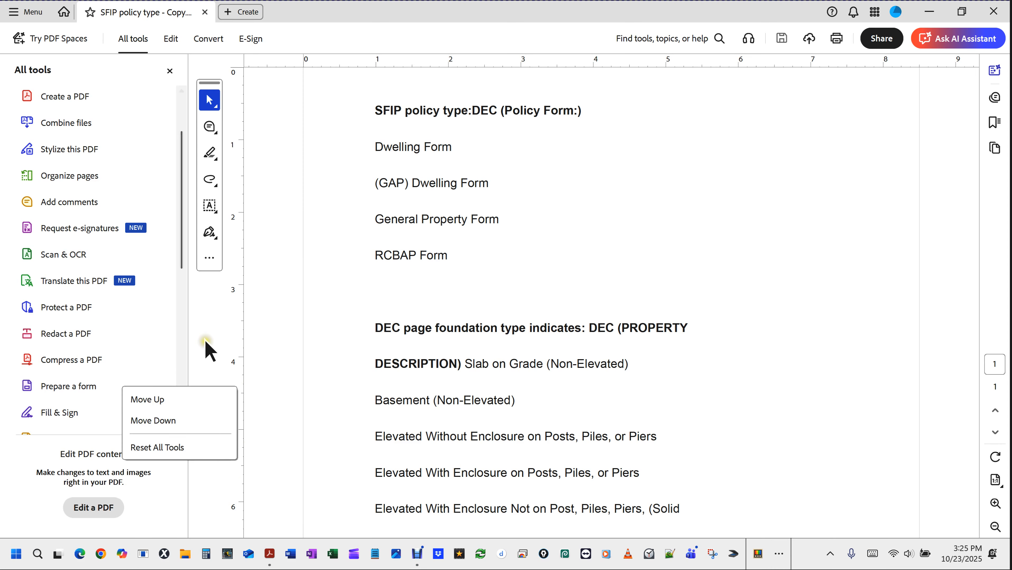
click(176, 402)
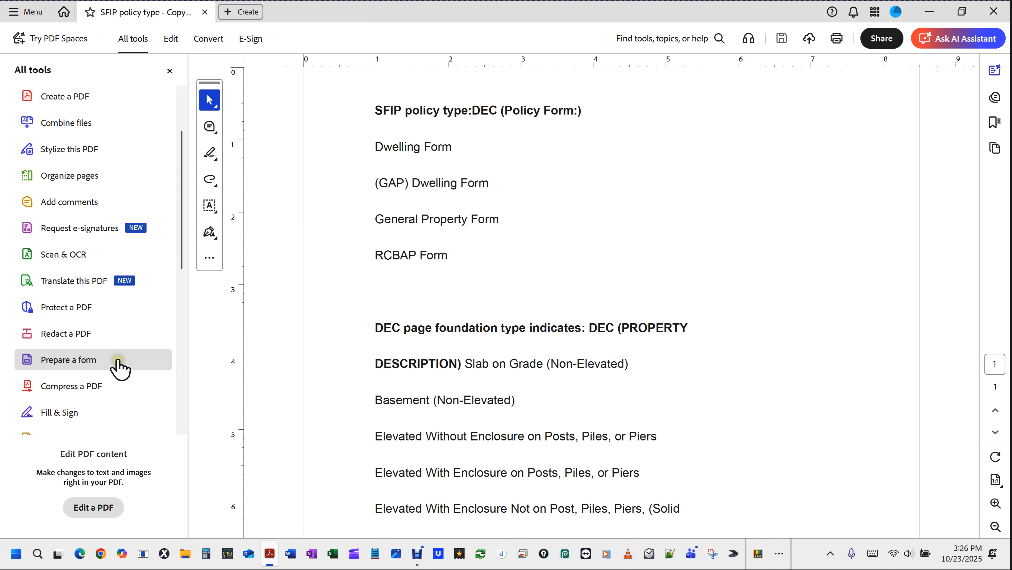
right_click(120, 361)
click(152, 372)
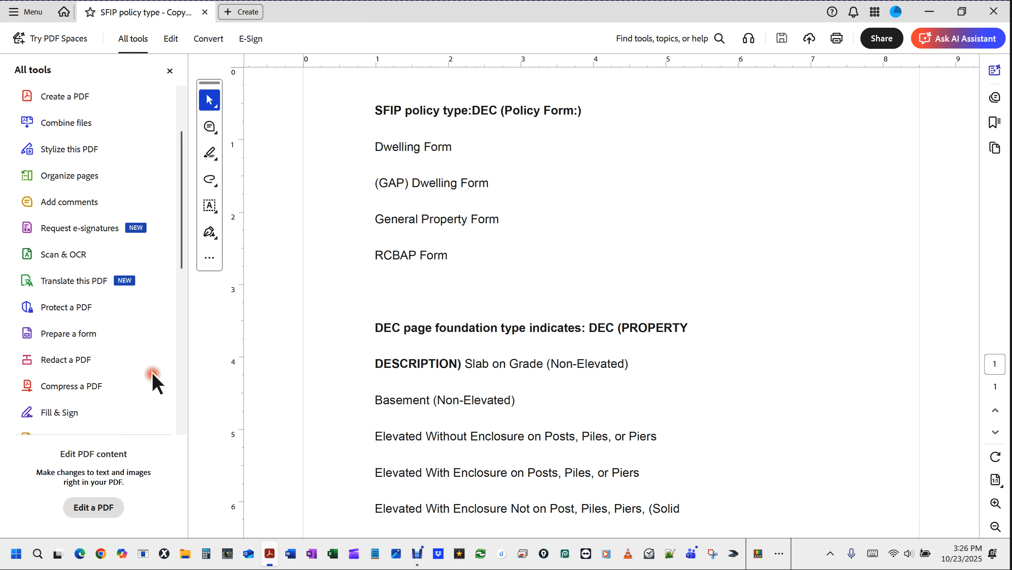
right_click(110, 337)
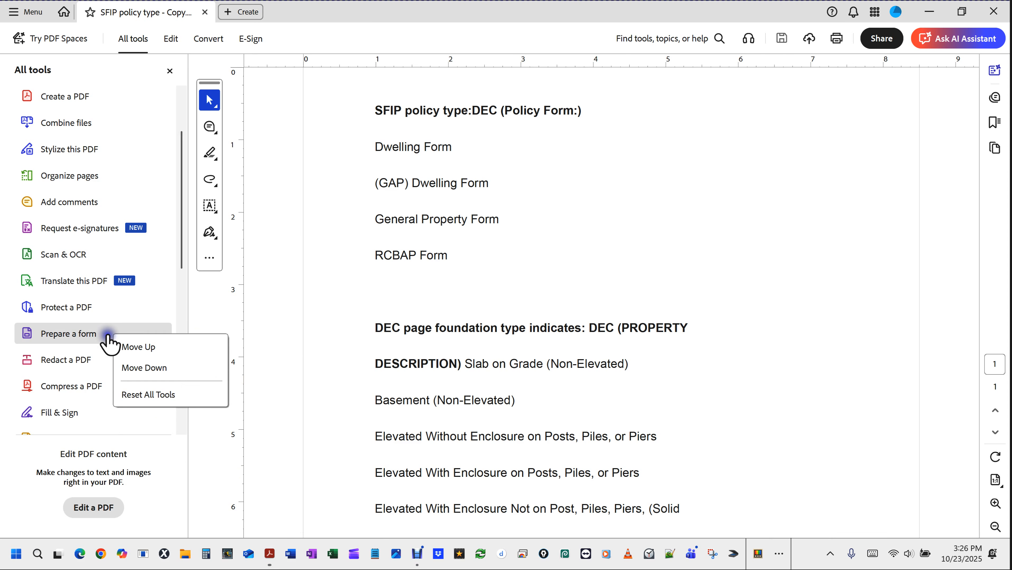
click(138, 348)
right_click(106, 310)
click(154, 327)
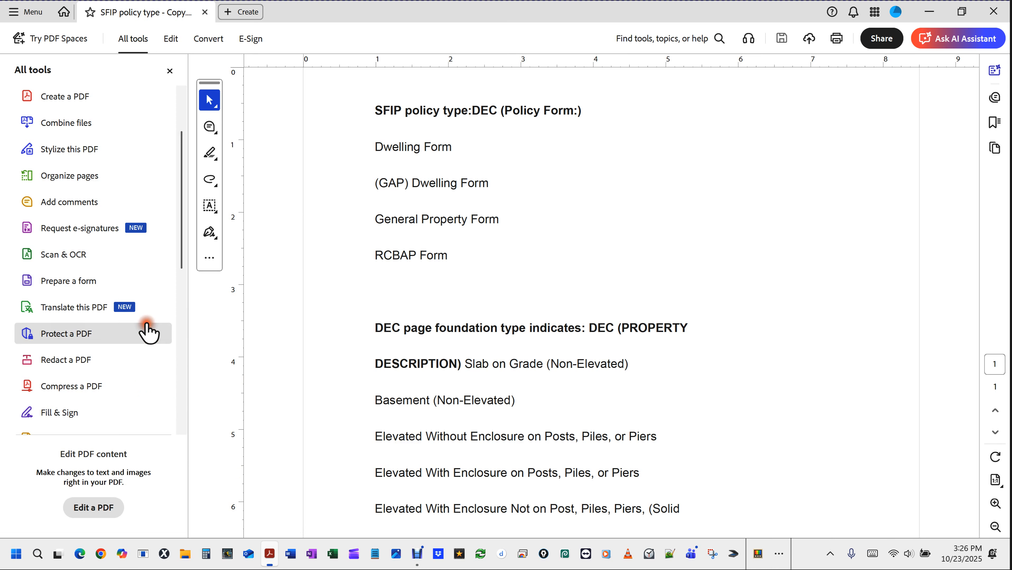
right_click(109, 282)
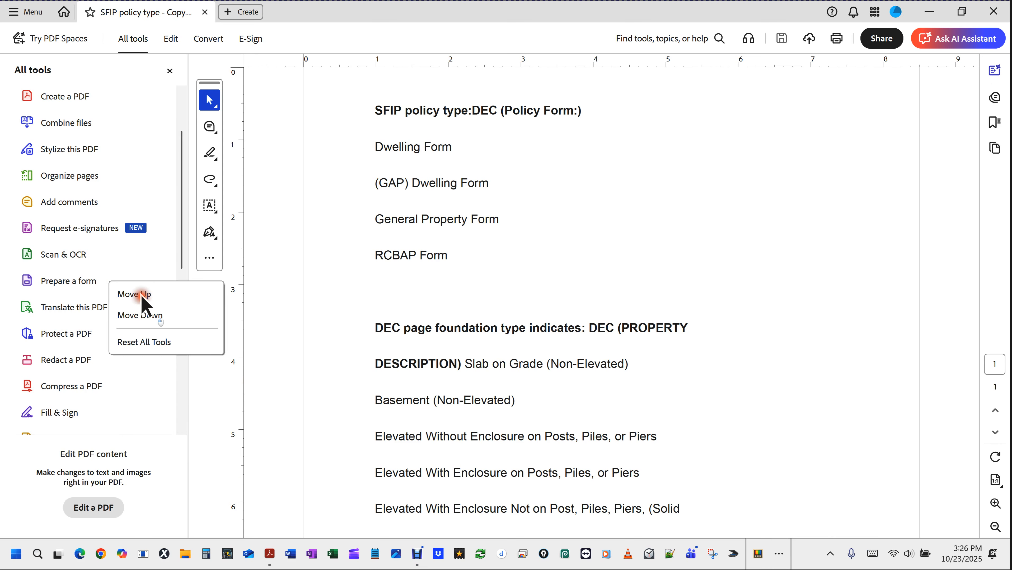
click(143, 295)
right_click(86, 256)
click(122, 268)
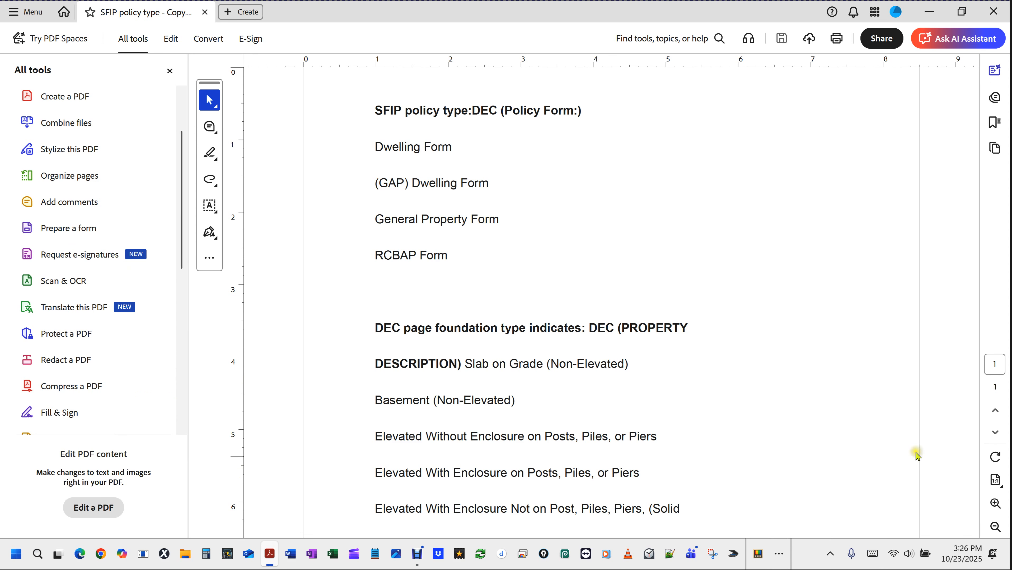
- Create a form from the open SFIP policy type document with Prepare a form, keeping auto-detection of form fields on
click(417, 553)
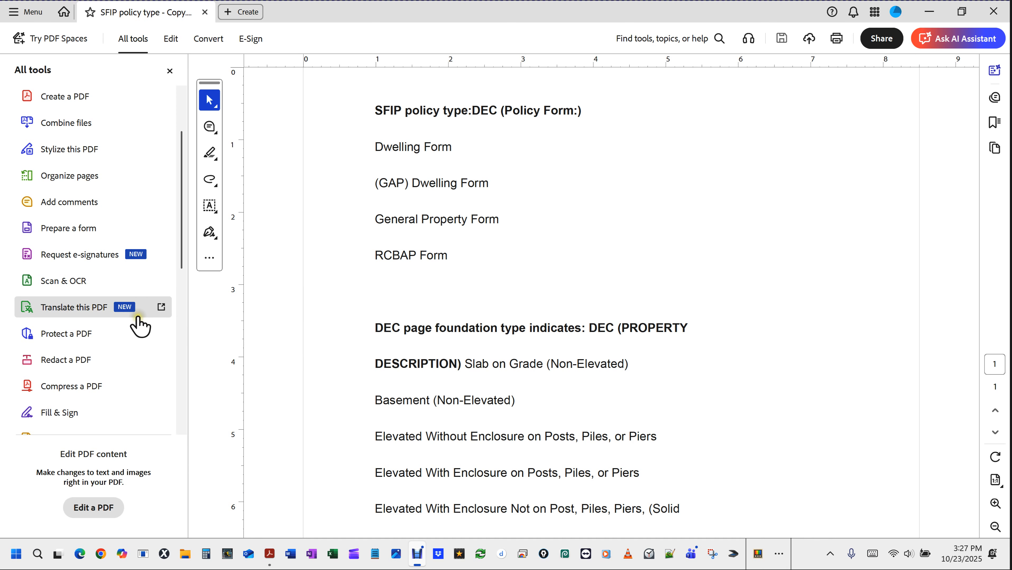
click(66, 236)
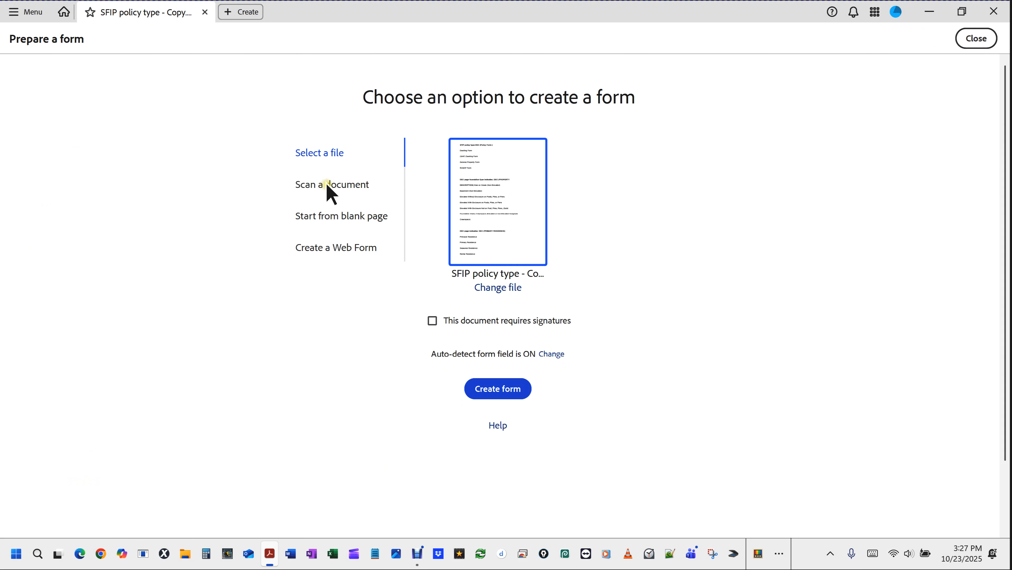
key(ctrl)
key(ctrl)
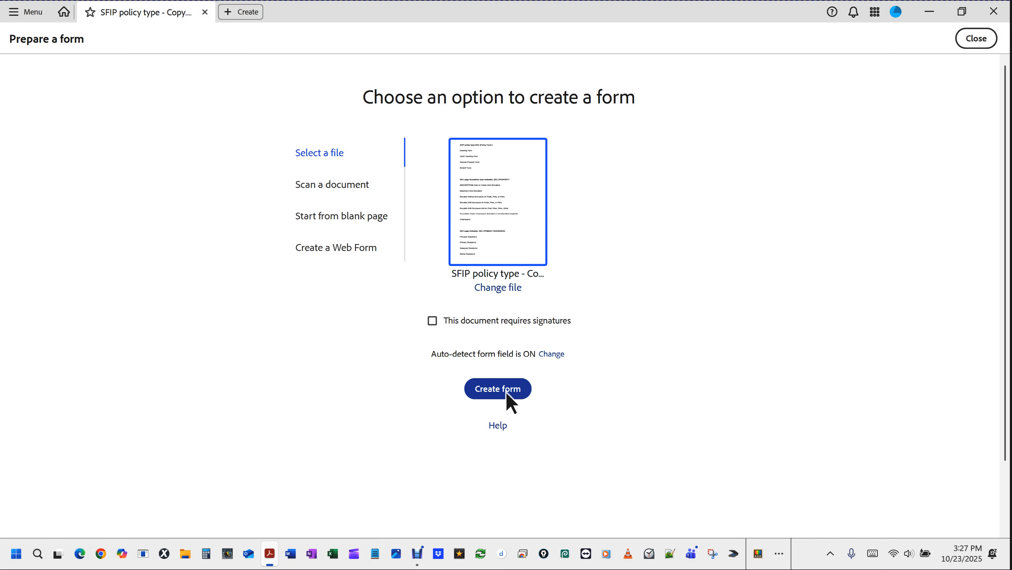
click(507, 392)
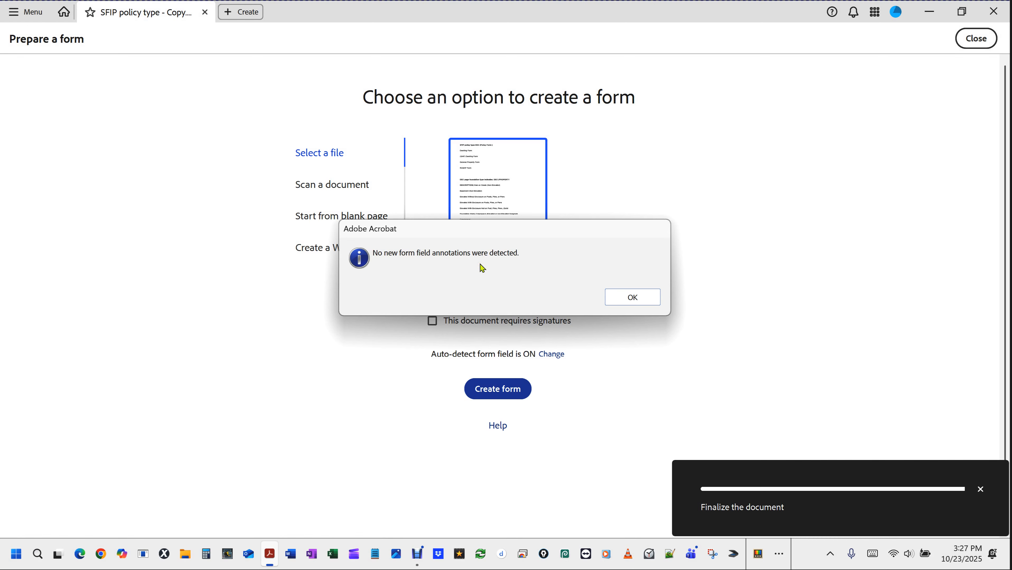
click(639, 299)
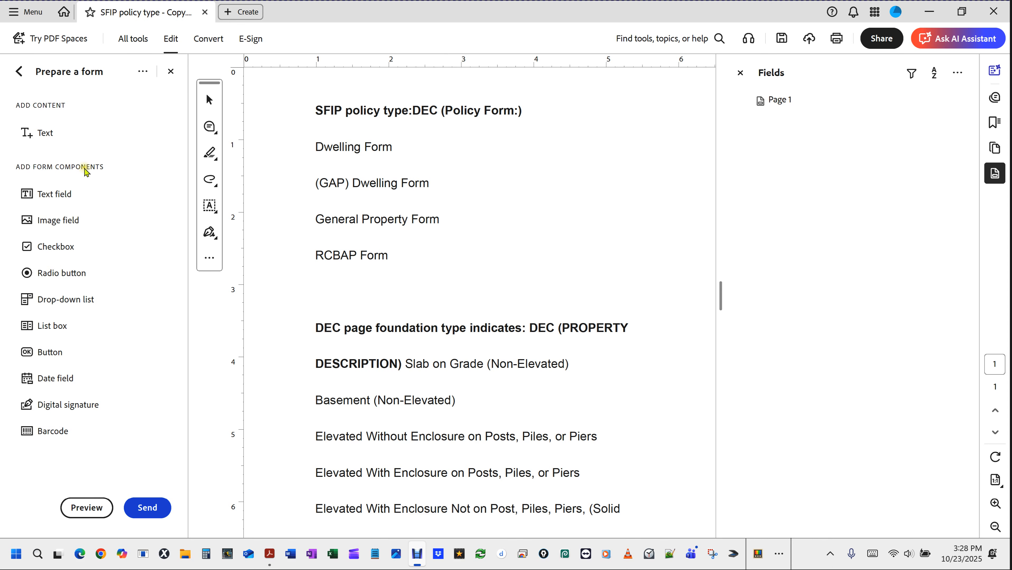
- Examine the available form components, including Radio button, and preview the form before returning to editing
key(ctrl)
key(ctrl)
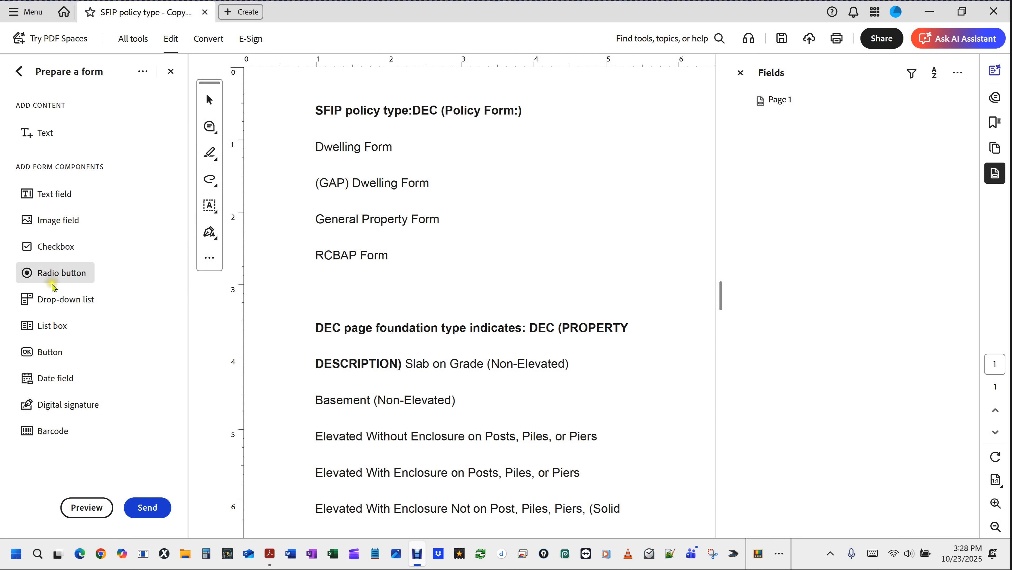
key(ctrl)
key(ctrl)
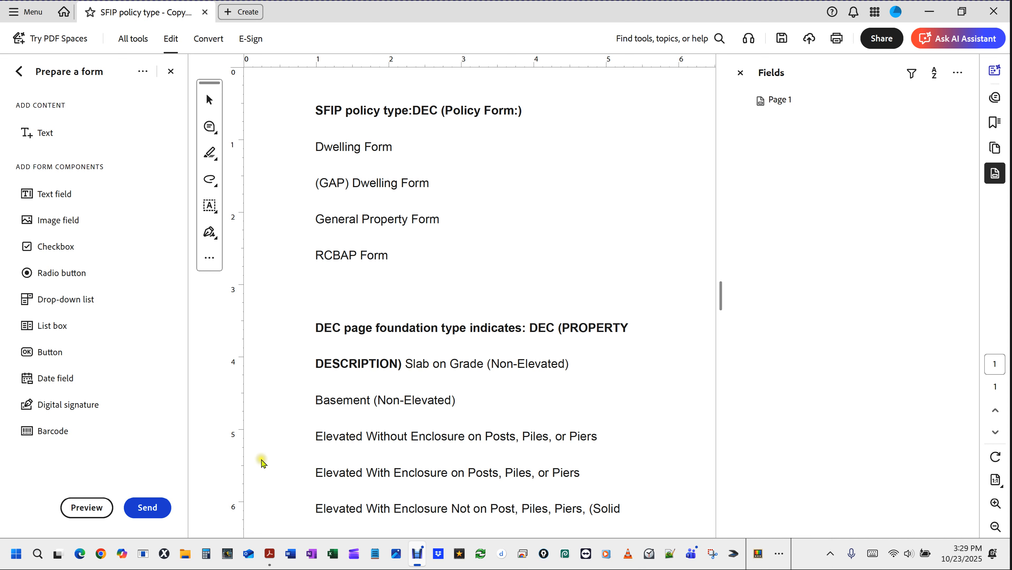
click(82, 508)
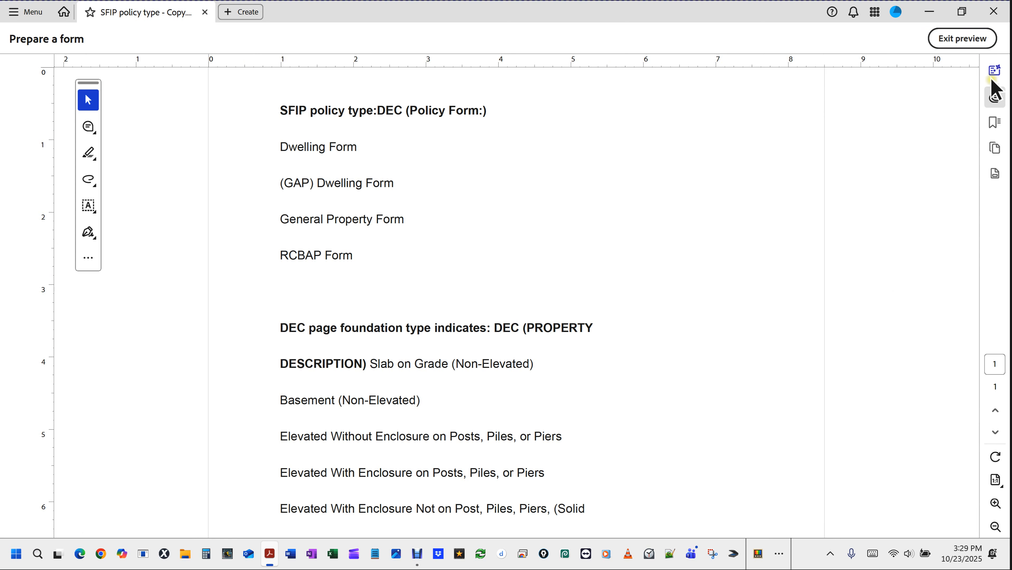
click(971, 40)
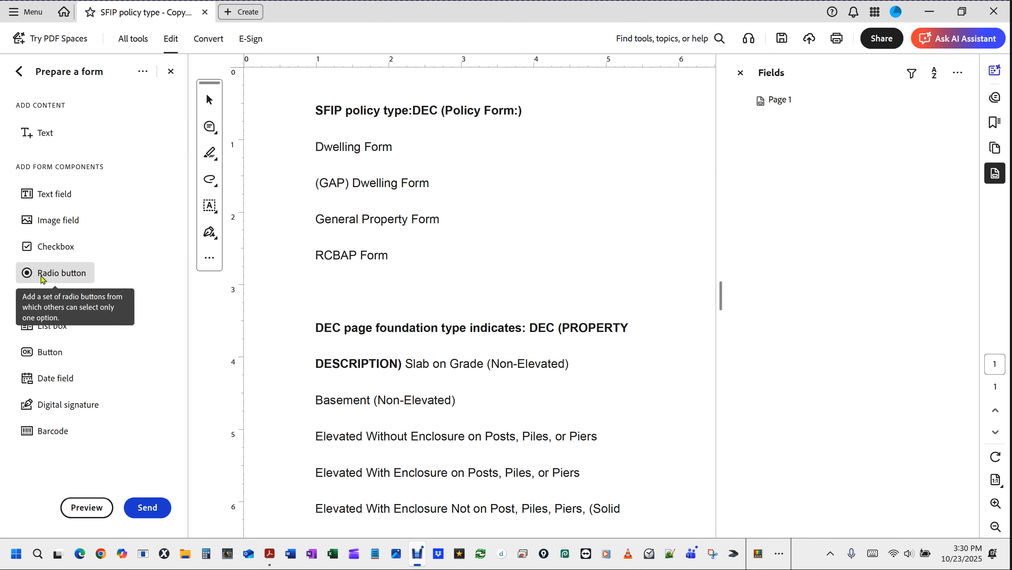
- Place a radio button beside the Dwelling Form line and return to the selection tool
click(43, 279)
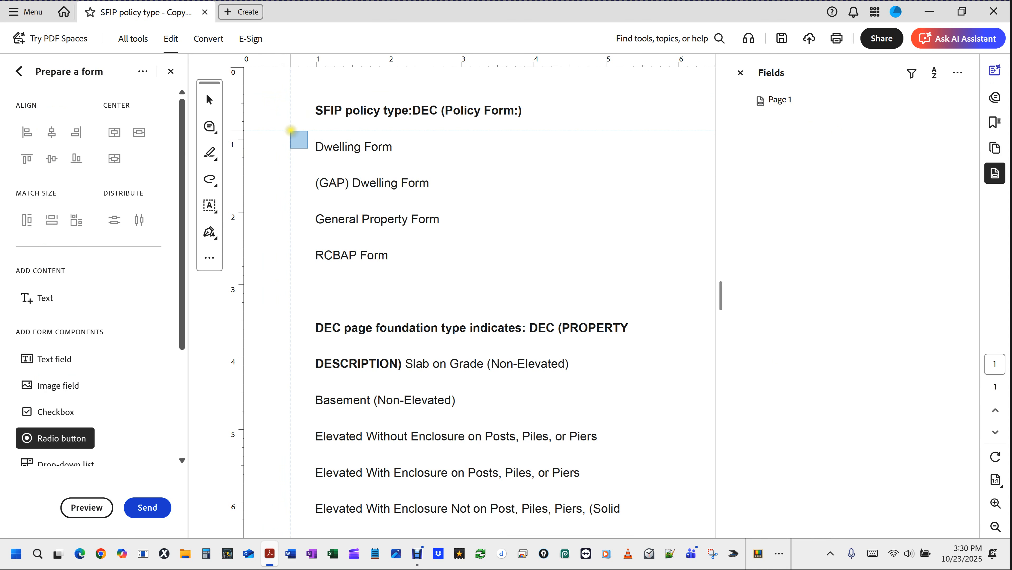
click(287, 138)
click(288, 138)
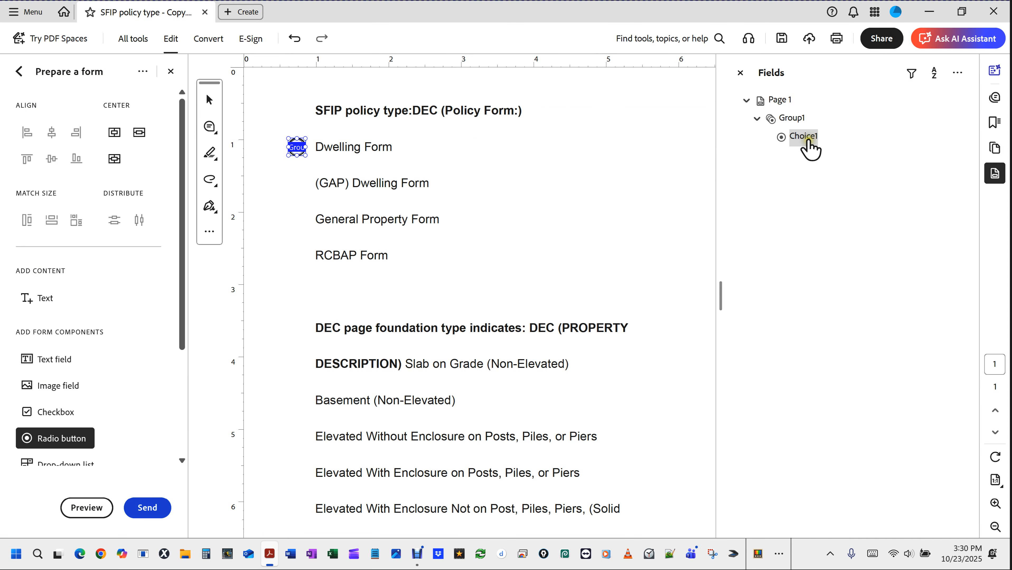
click(782, 101)
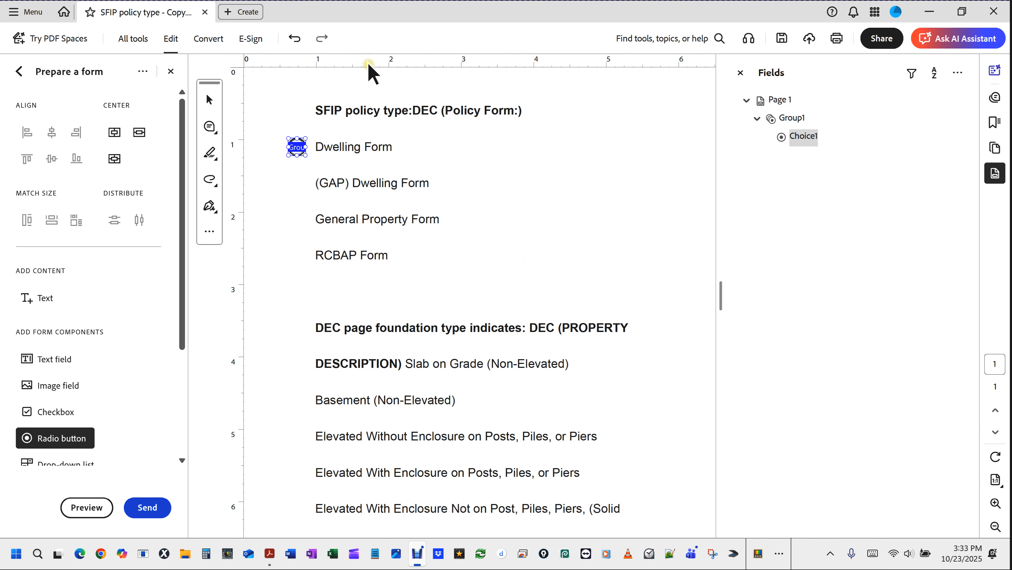
click(214, 107)
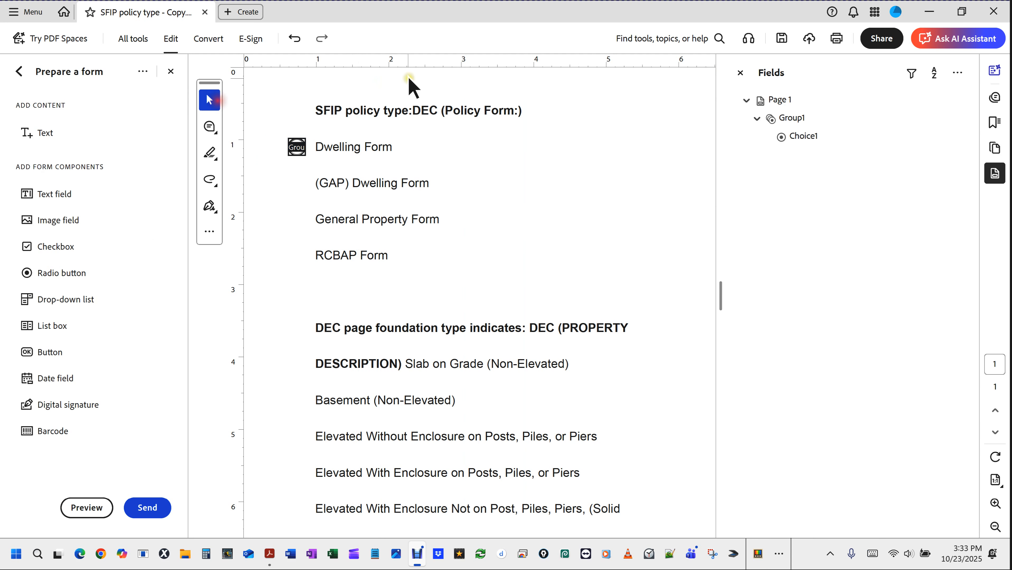
click(373, 65)
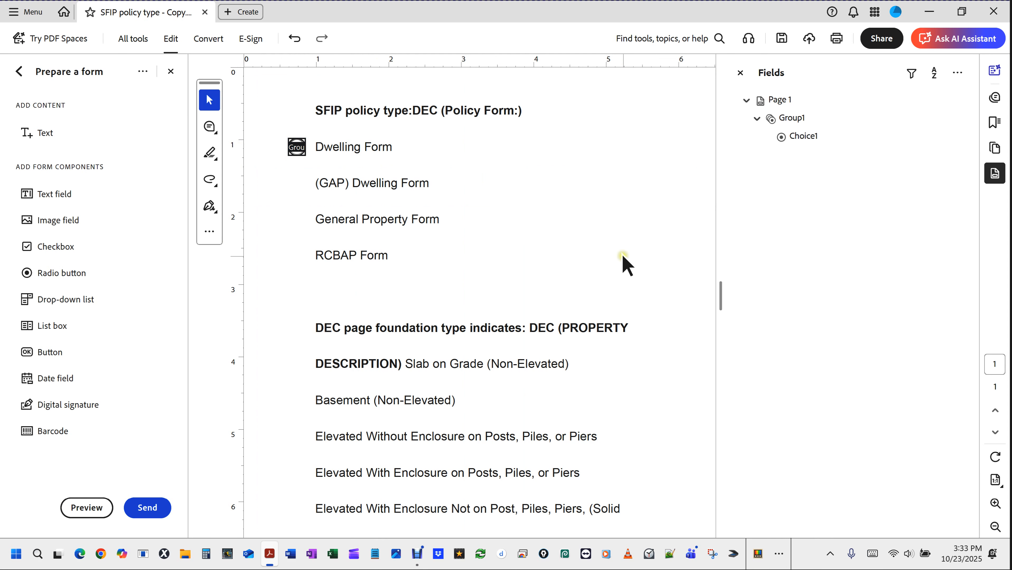
- Toggle the rulers off and back on while reviewing the Rulers & grids display options
key(ctrl+r)
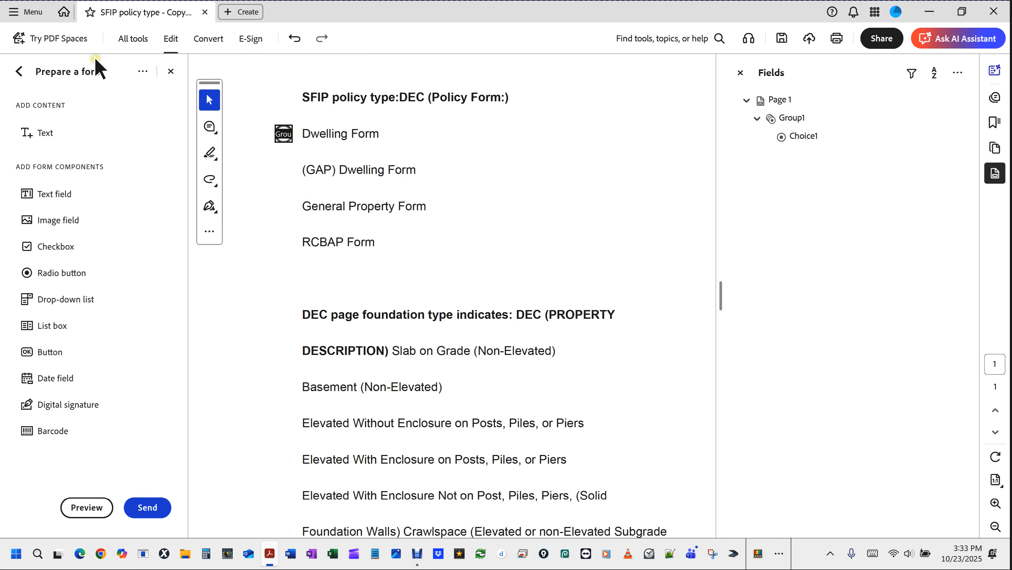
click(16, 16)
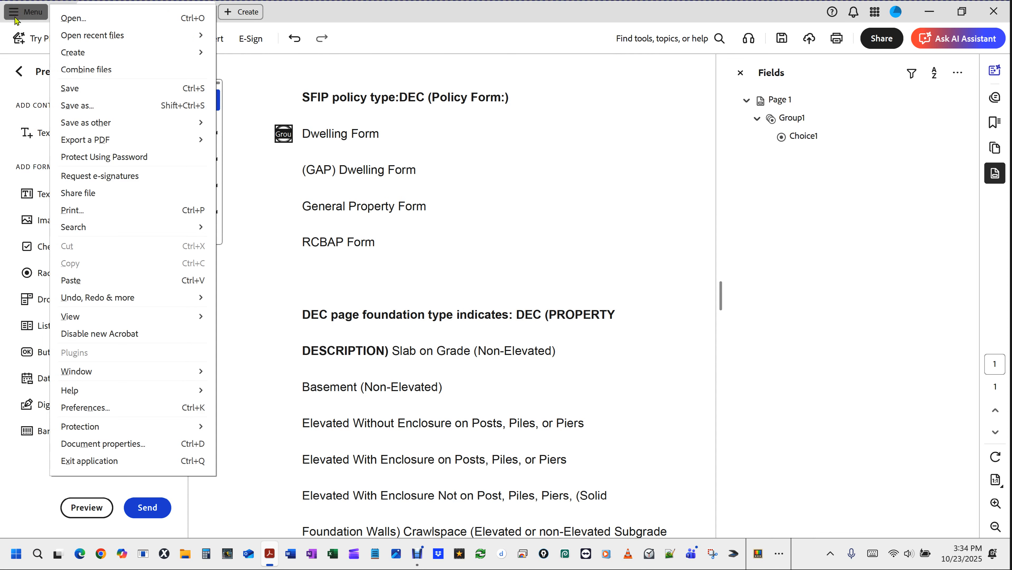
mouse_move(87, 323)
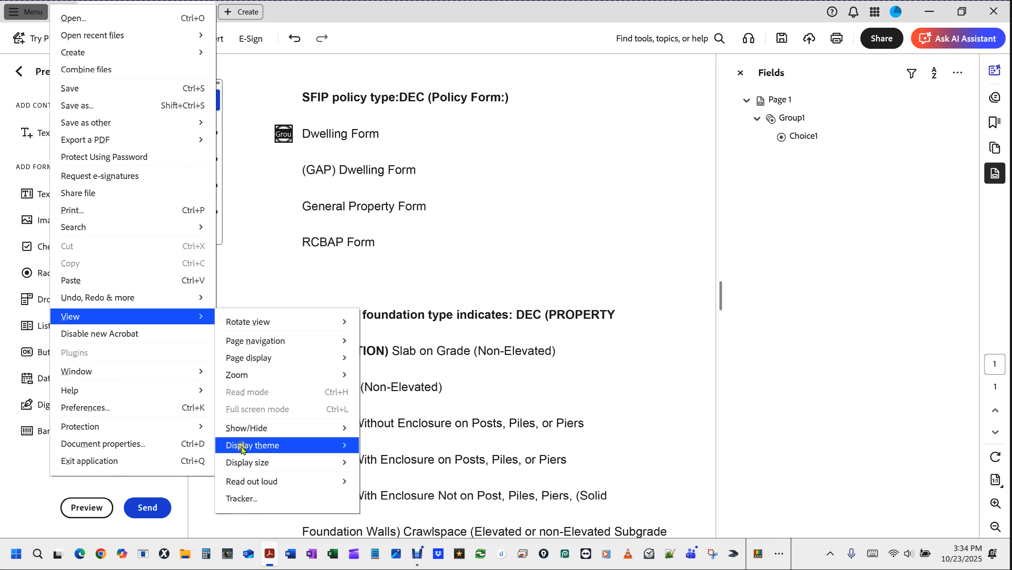
mouse_move(245, 446)
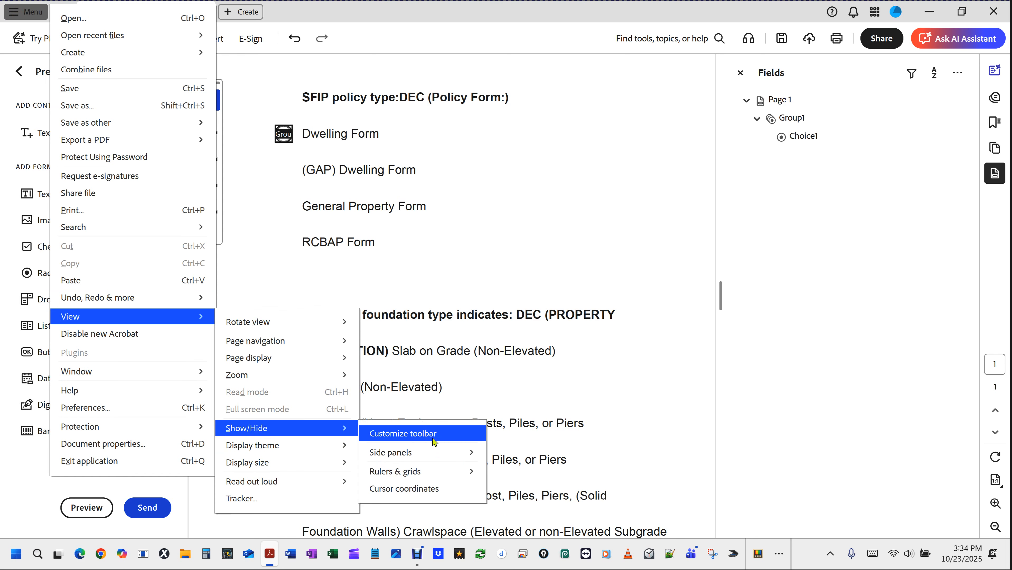
mouse_move(439, 473)
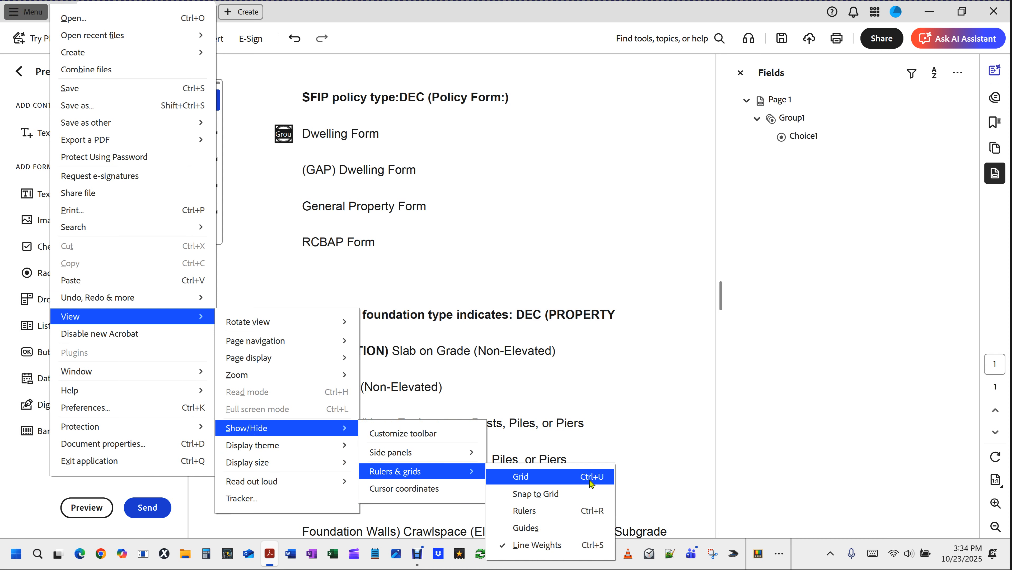
click(283, 283)
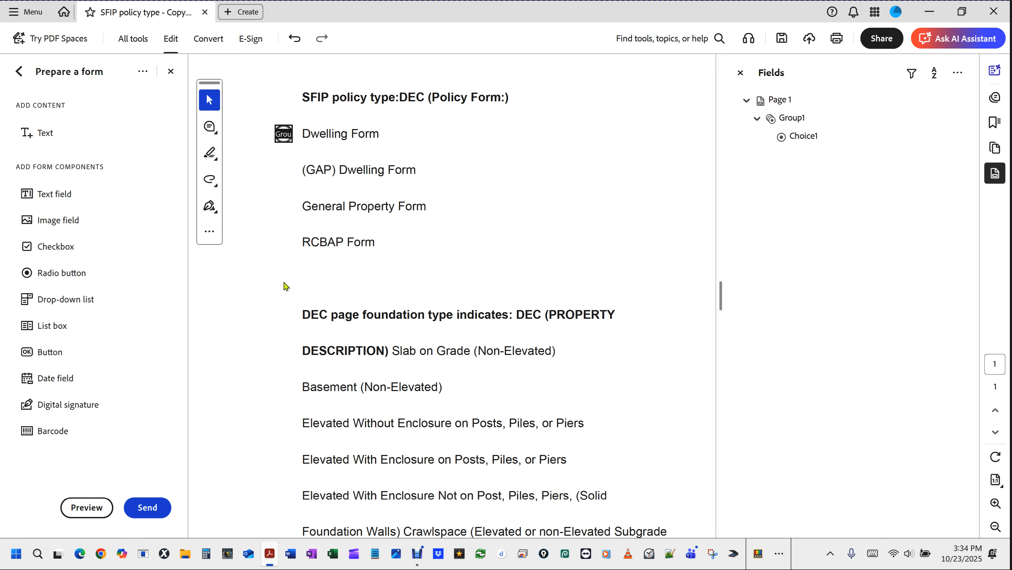
key(ctrl+r)
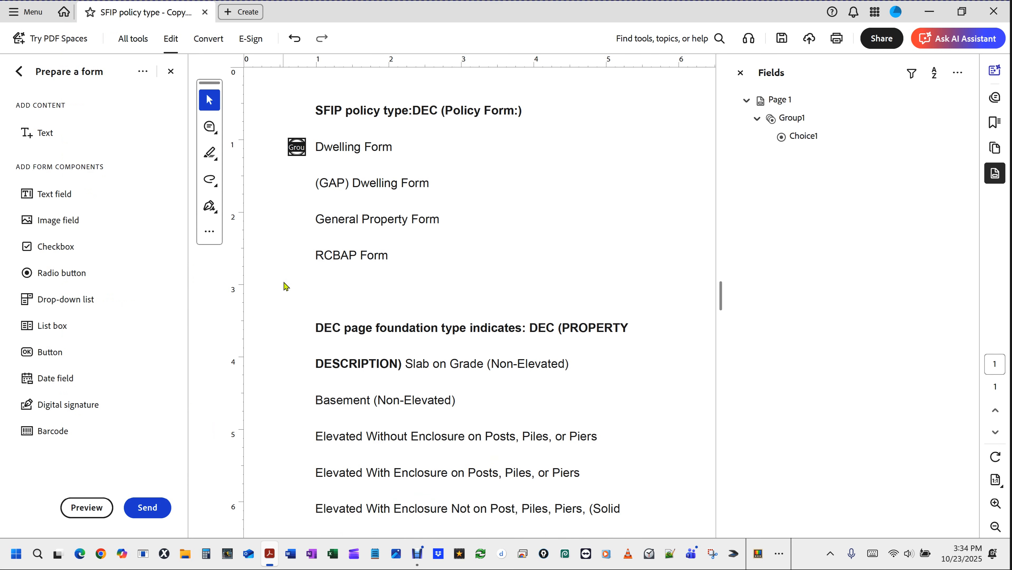
- Show the grid and shift the document's text block right so its left edge aligns with the 1 1/2-inch gridline
key(ctrl+u)
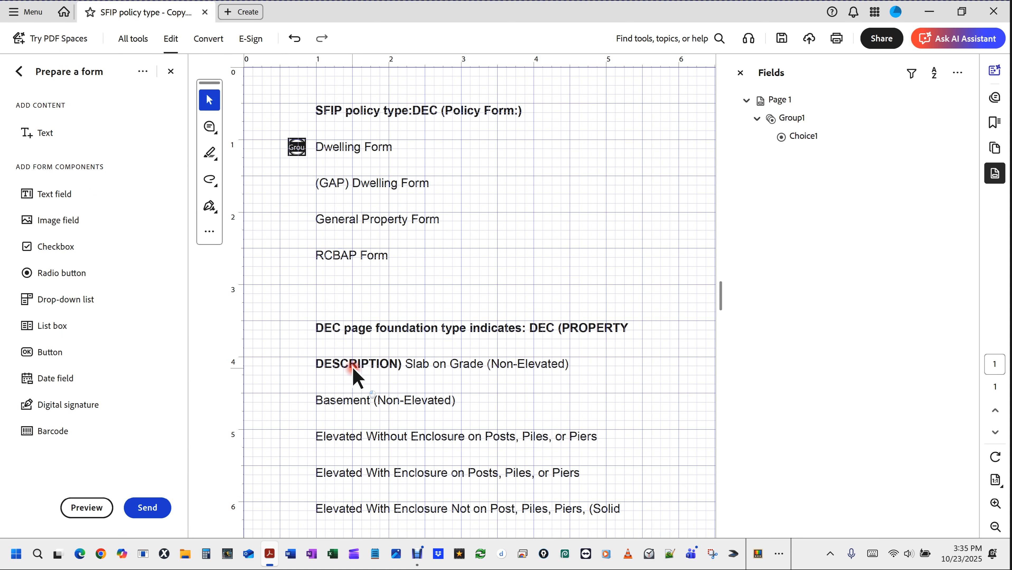
click(357, 375)
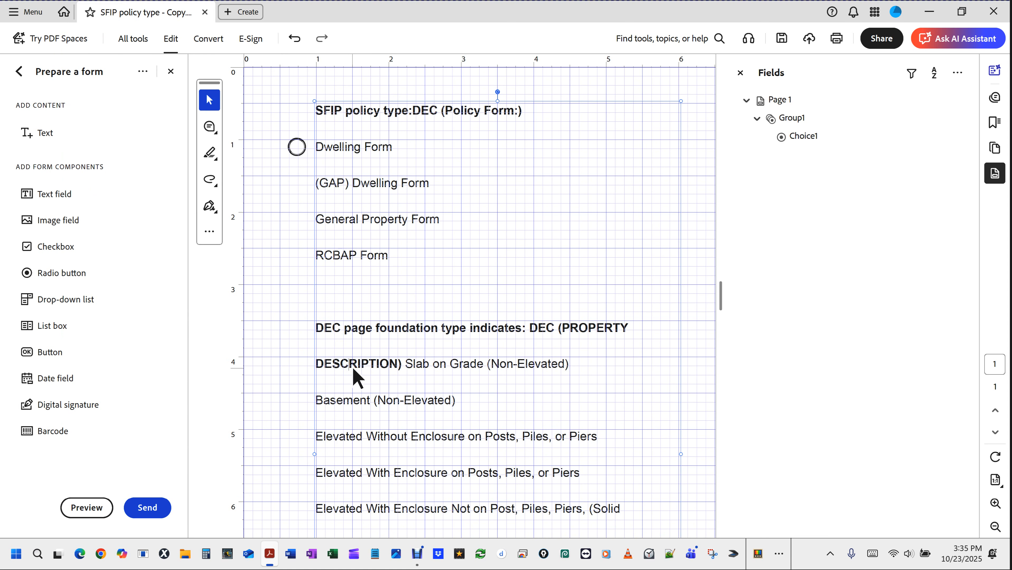
click(266, 305)
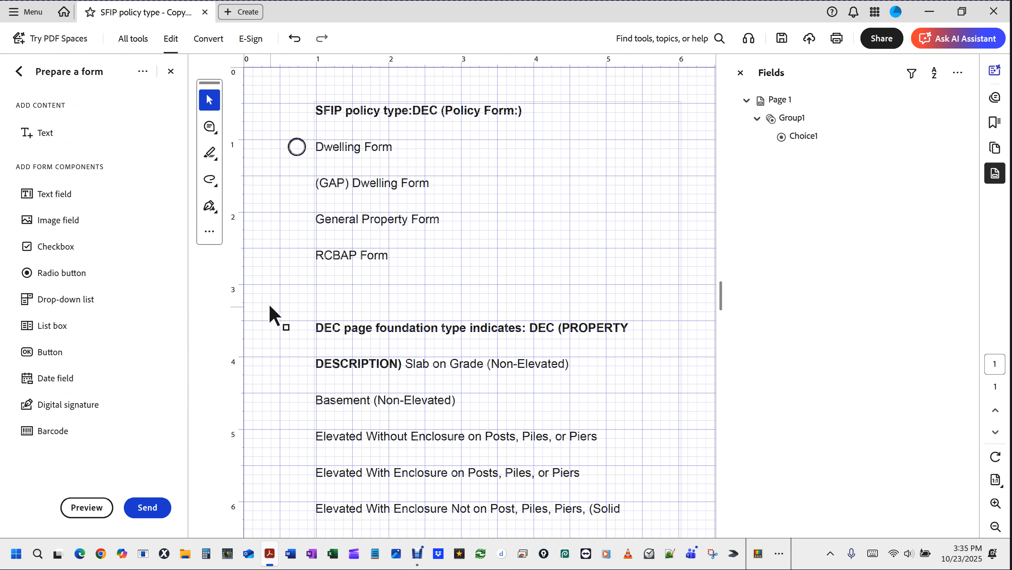
click(345, 328)
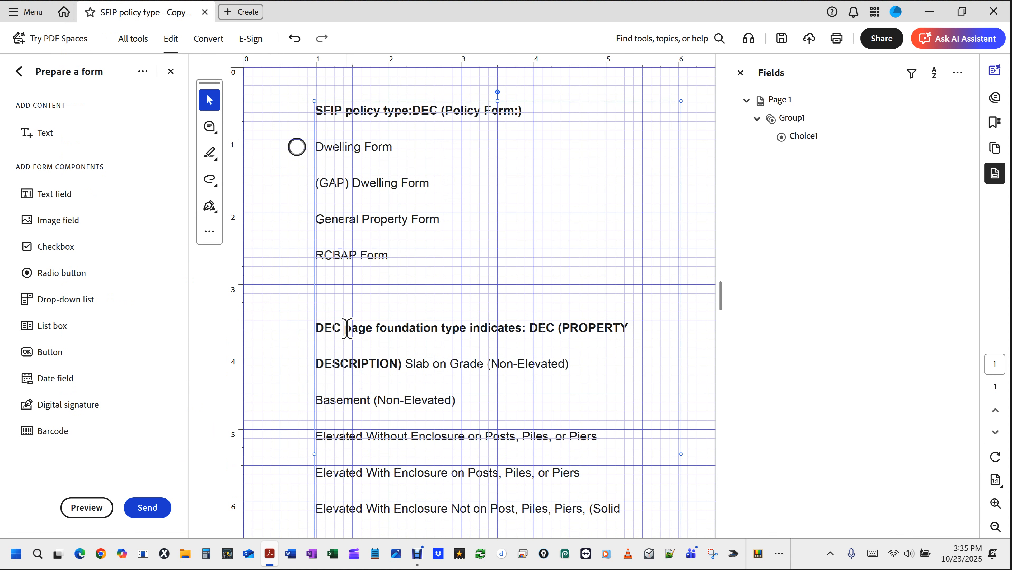
click(334, 117)
scroll(316, 459, up, 4)
scroll(305, 468, down, 3)
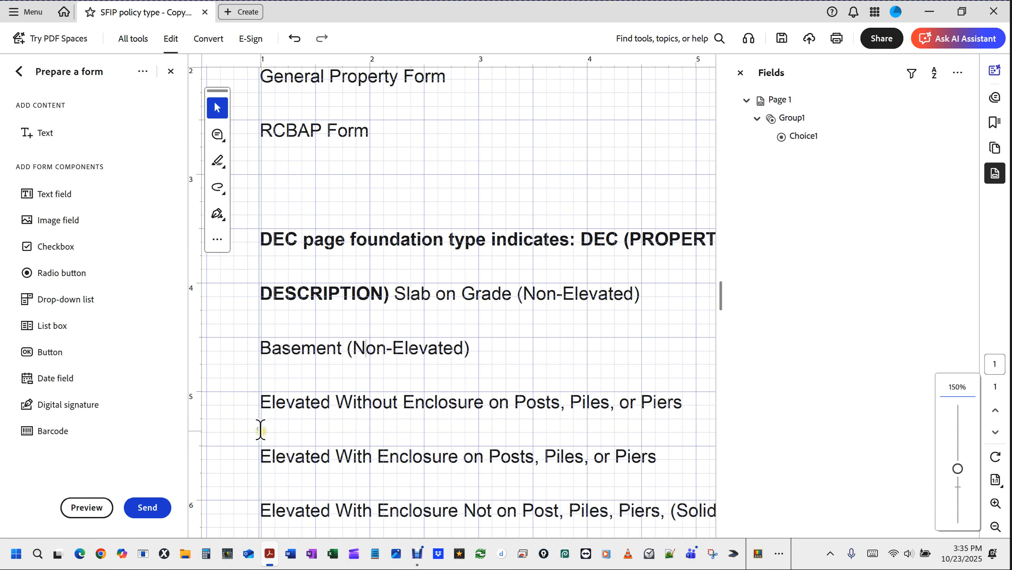
drag(259, 428, 316, 428)
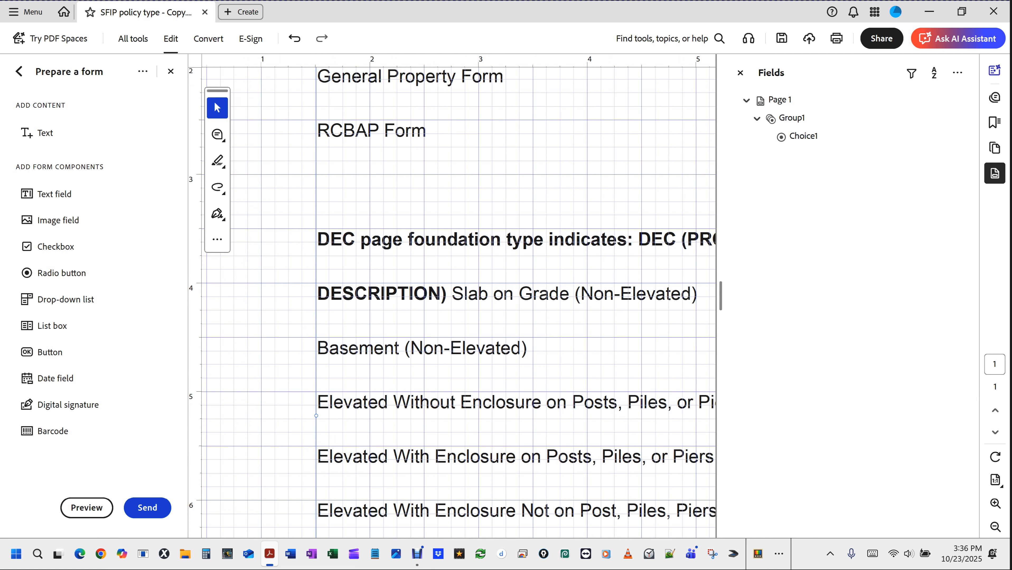
click(274, 269)
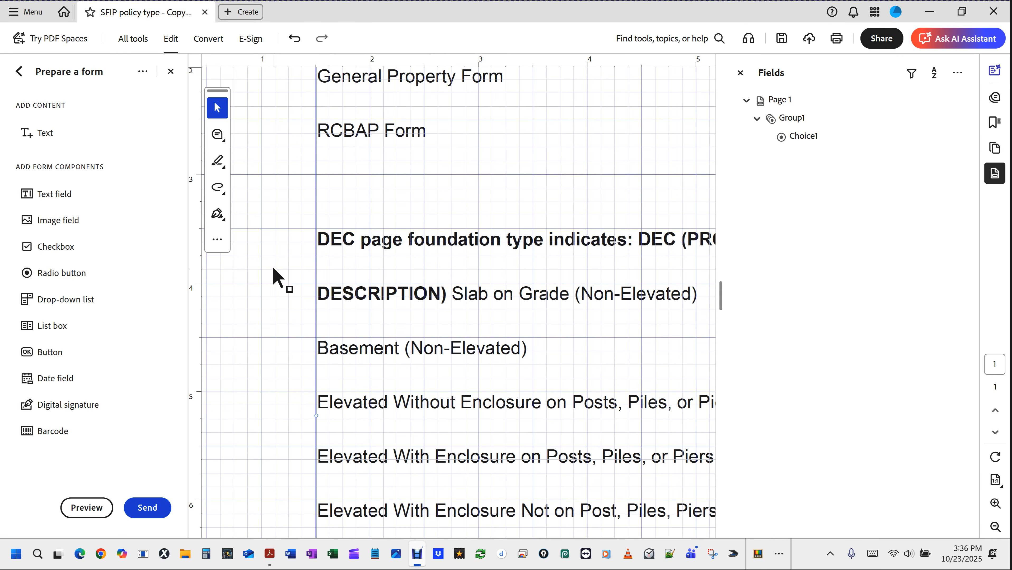
- Move the Dwelling Form radio button right so its left edge aligns with the 1-inch gridline
scroll(274, 269, down, 3)
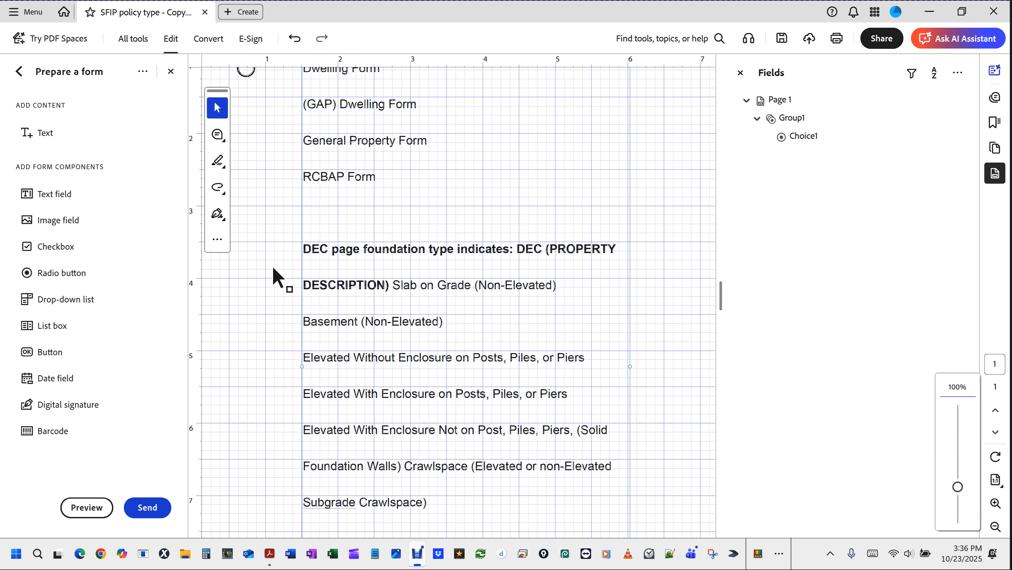
scroll(274, 269, down, 3)
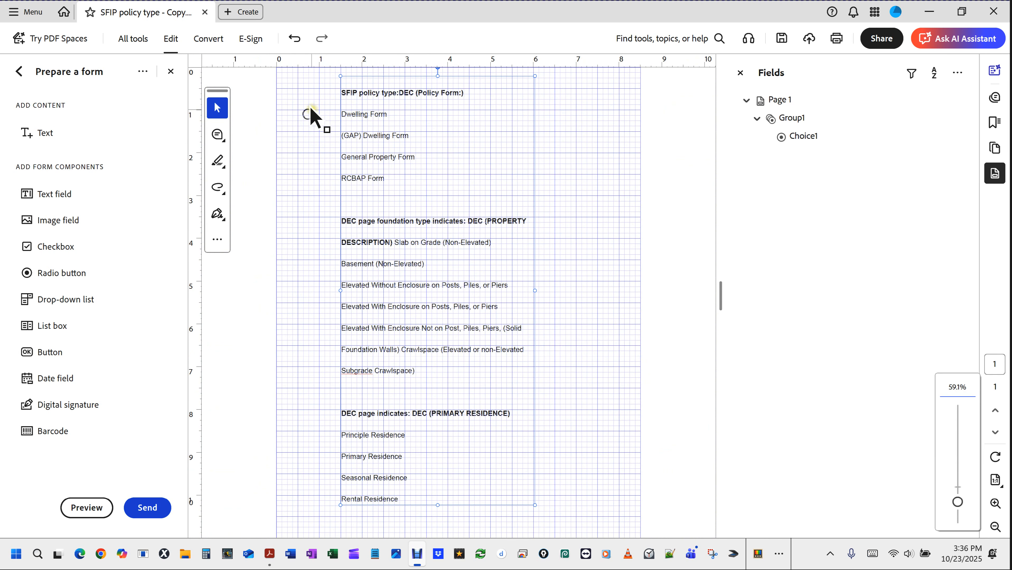
scroll(307, 116, up, 3)
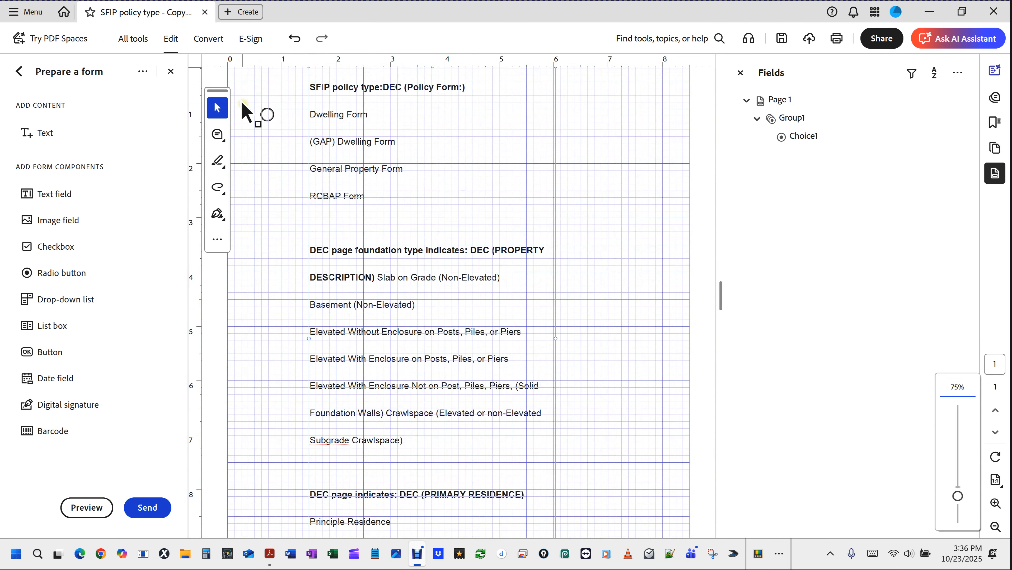
scroll(242, 105, up, 8)
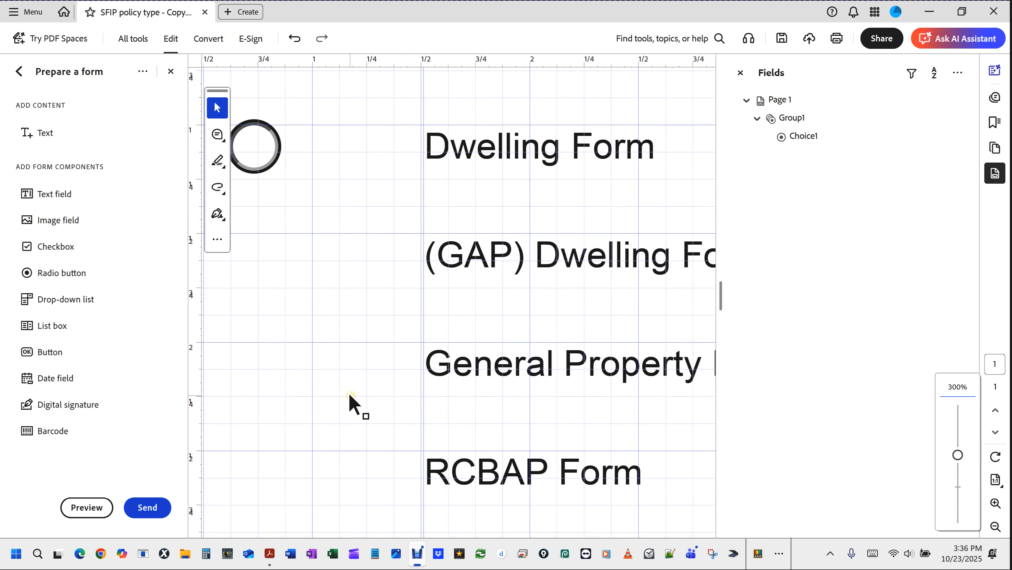
click(254, 146)
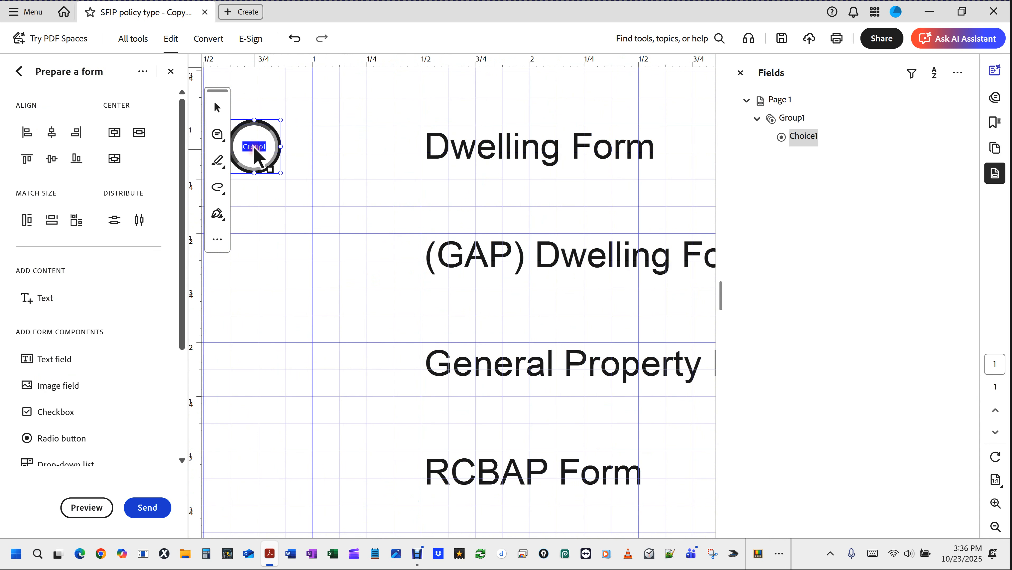
drag(256, 156, 340, 152)
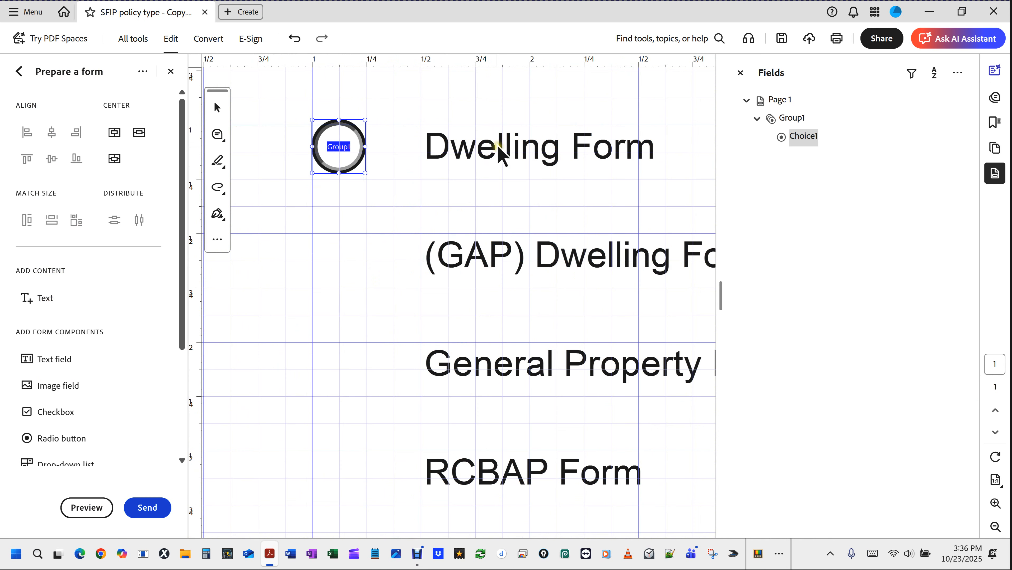
- Place a radio button beside the (GAP) Dwelling Form line, roughly below the first one, and leave the Radio button tool
key(ctrl)
key(ctrl)
click(43, 439)
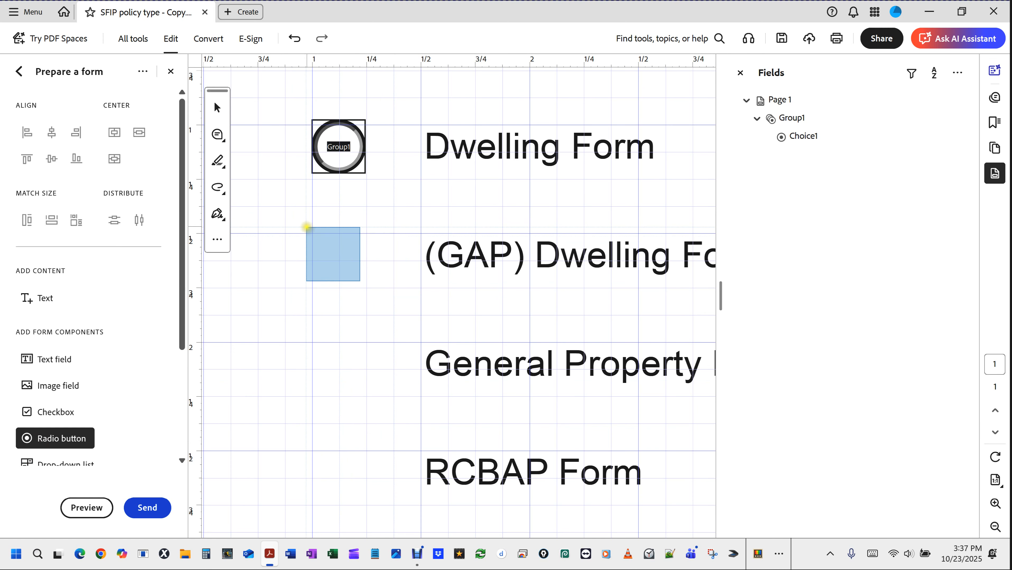
click(314, 232)
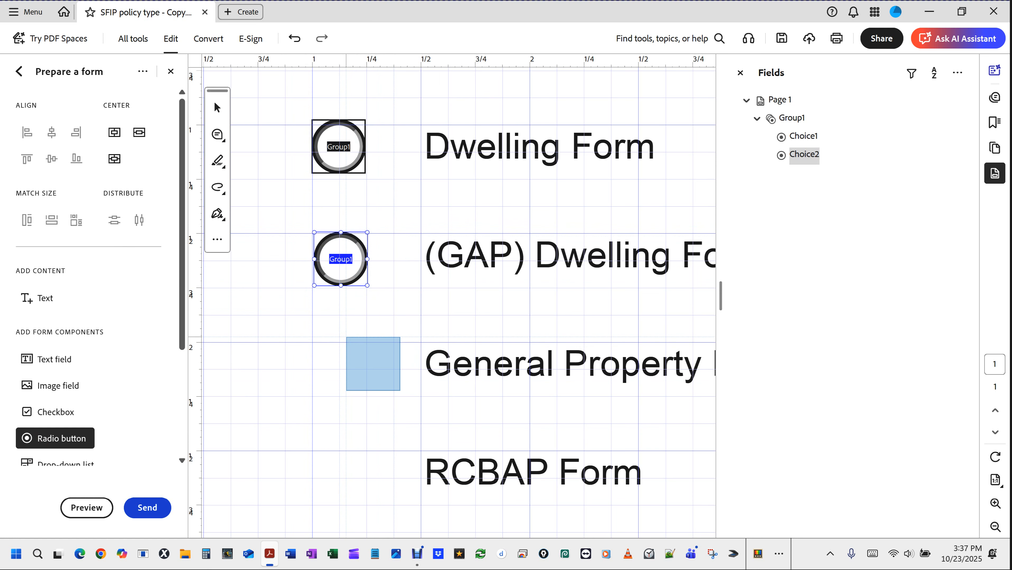
click(346, 337)
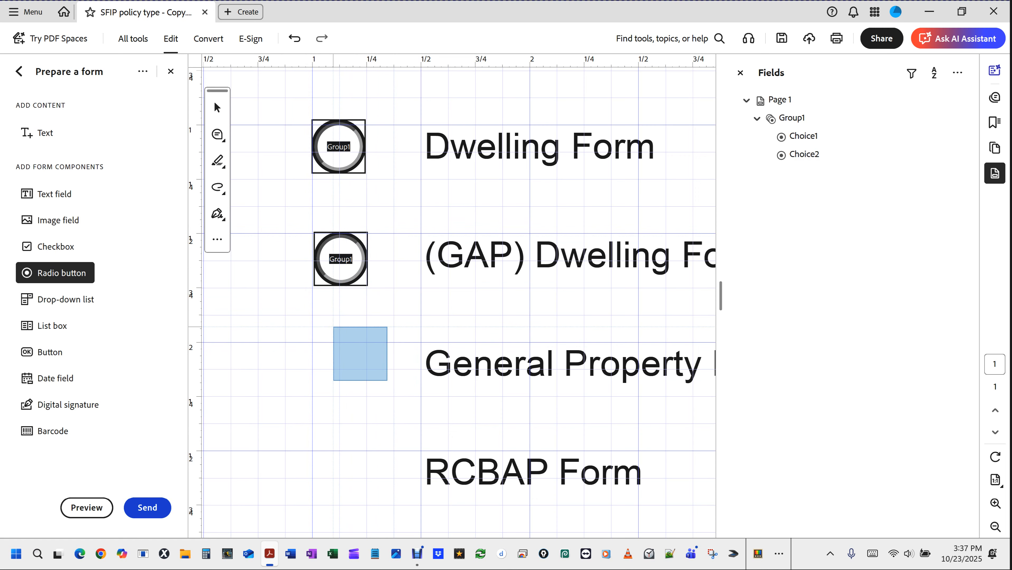
key(Escape)
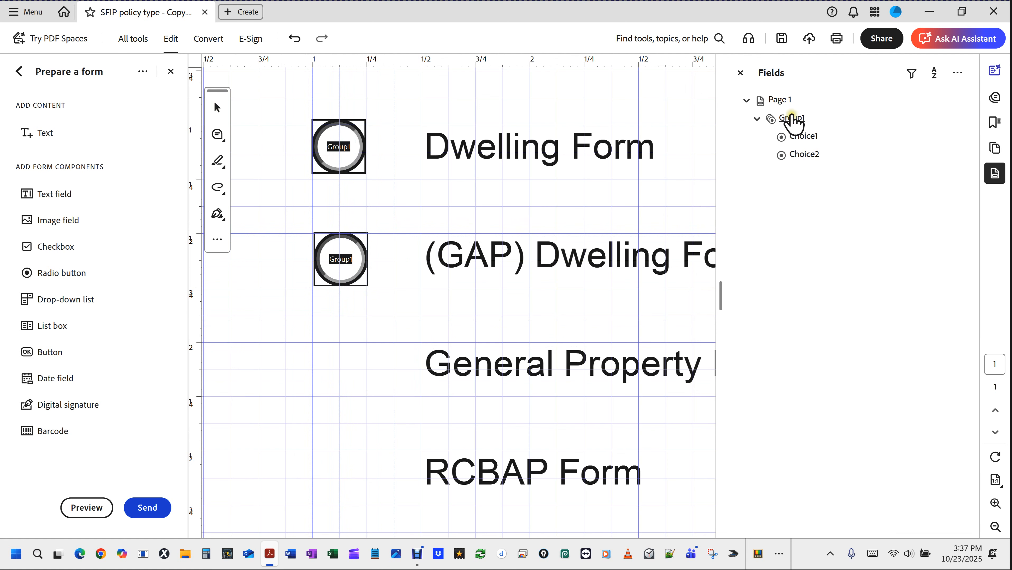
- Select each of the two radio buttons in turn, exit form editing, and dismiss the web form suggestion
click(347, 156)
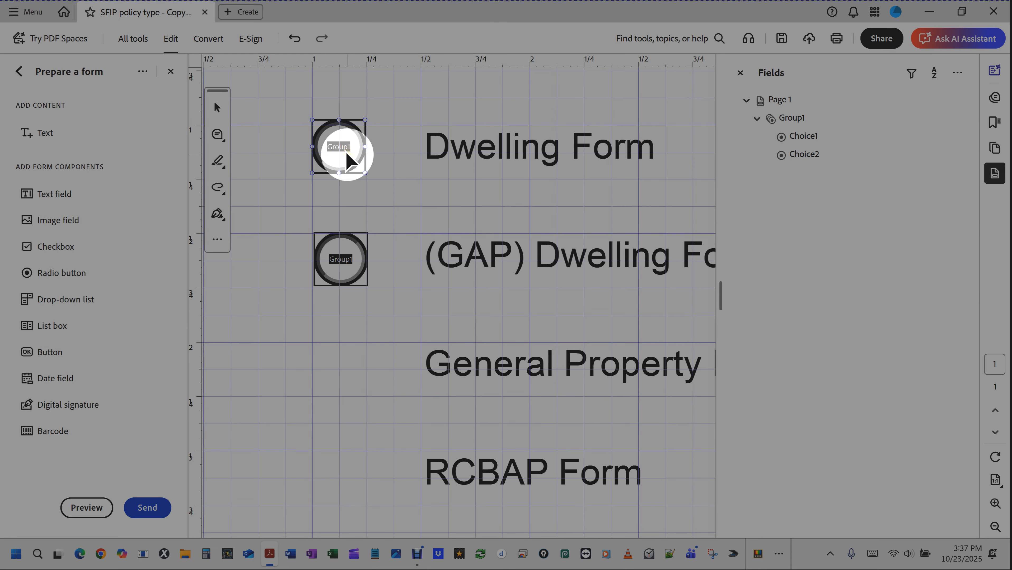
click(341, 264)
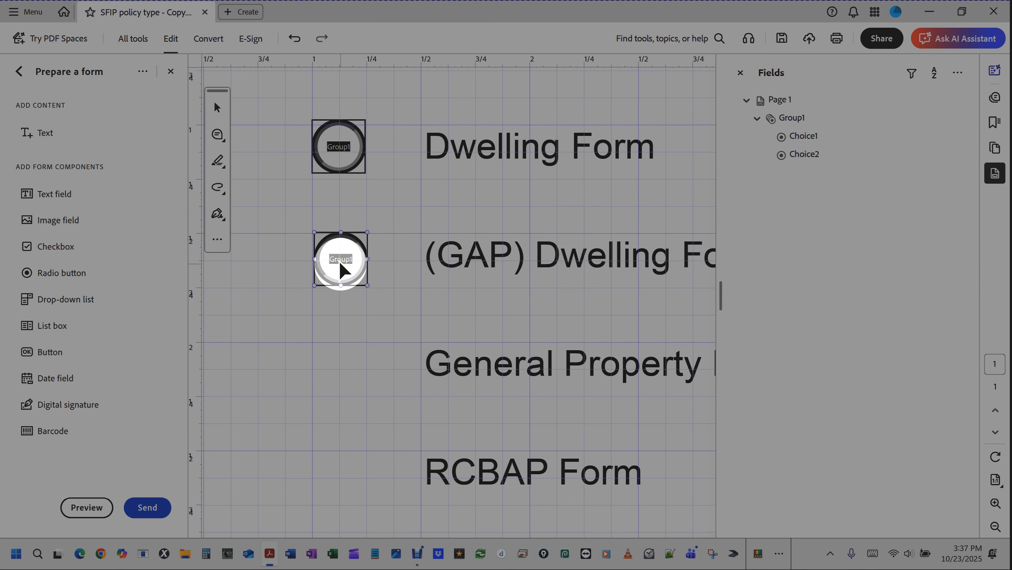
key(Escape)
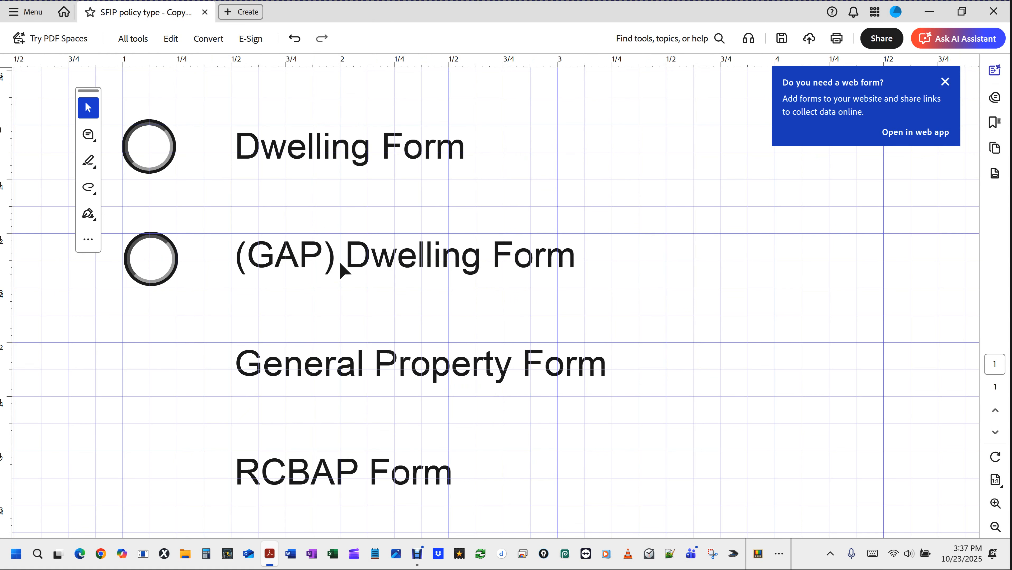
click(945, 82)
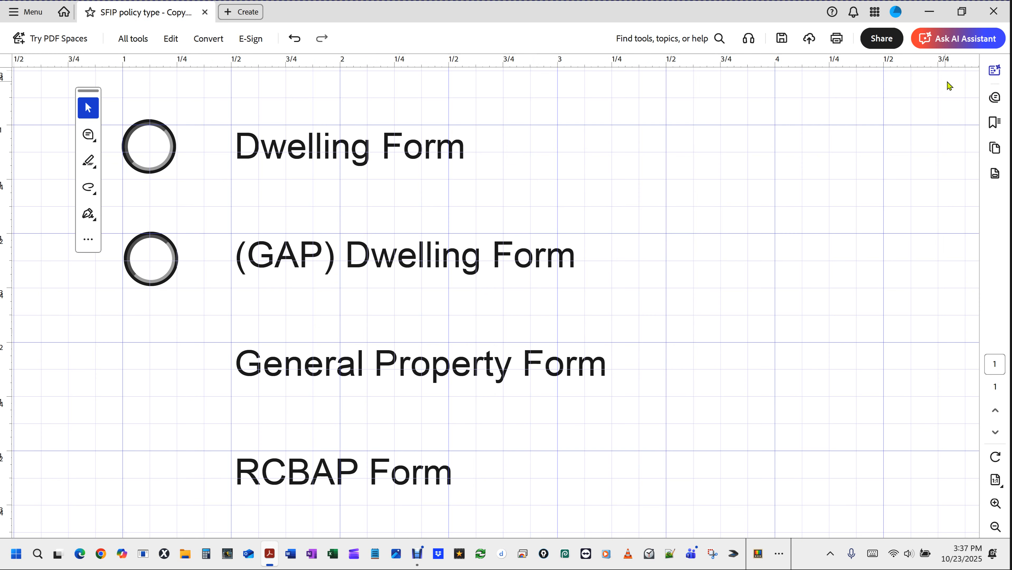
click(28, 11)
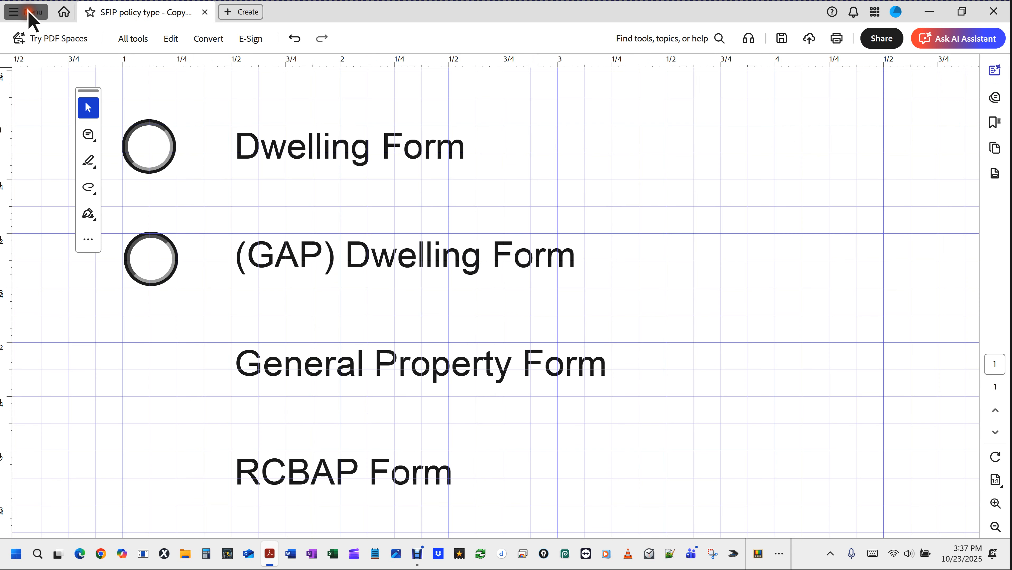
click(30, 14)
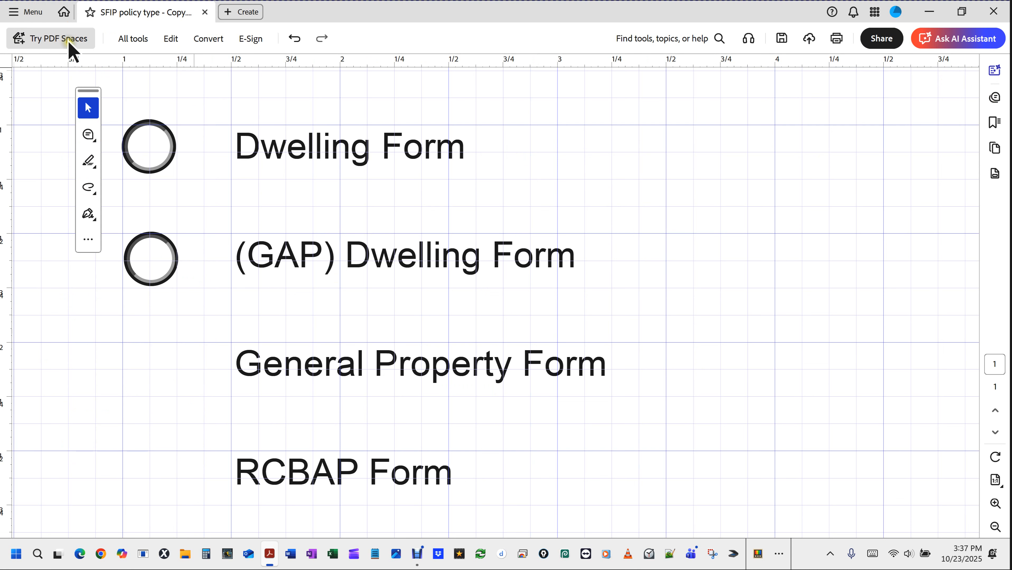
- Display the list of all tools beside the document, keeping the policy form radio buttons in view
scroll(563, 149, down, 2)
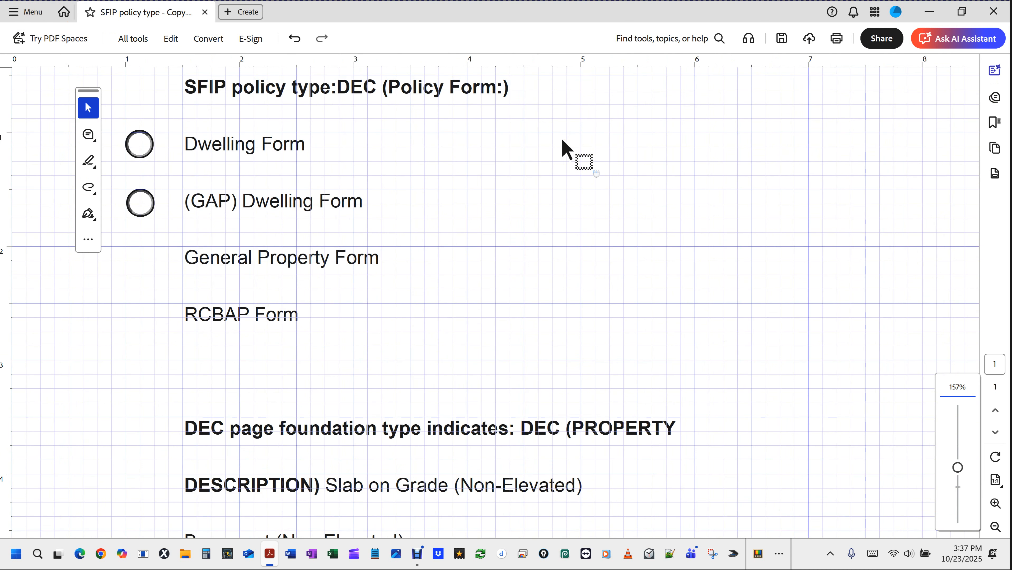
scroll(562, 148, down, 3)
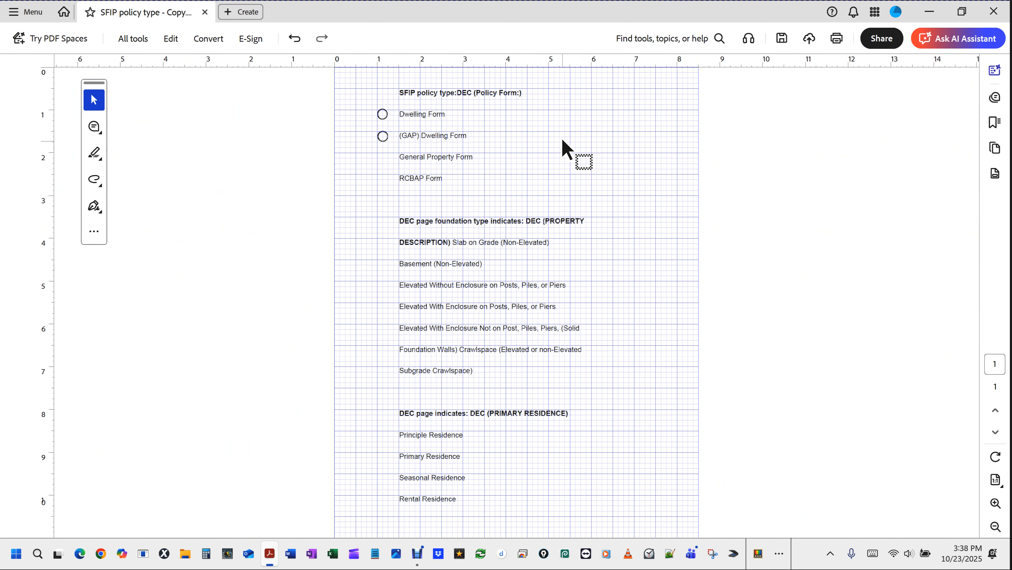
click(126, 41)
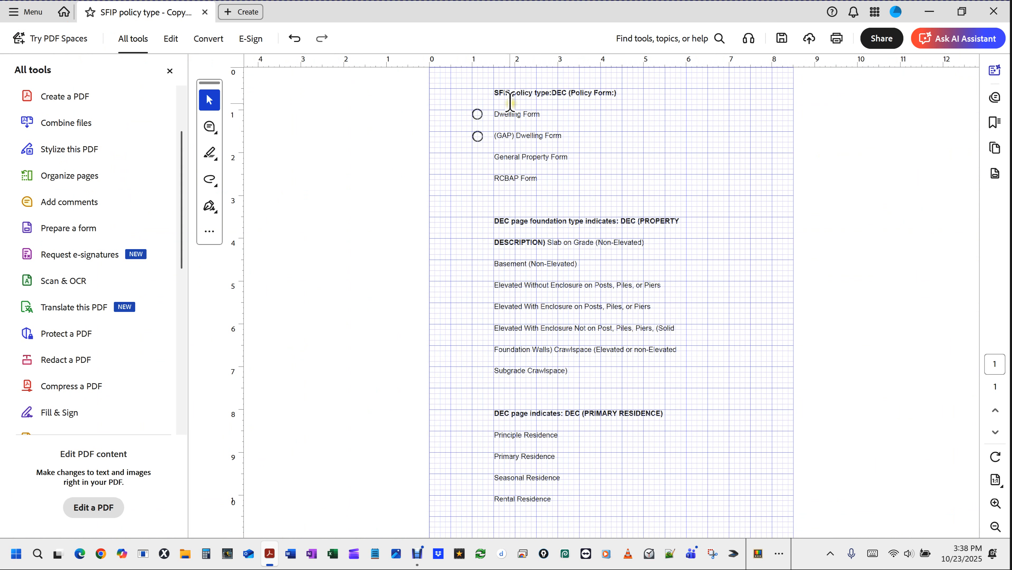
scroll(489, 104, up, 1)
scroll(488, 105, up, 3)
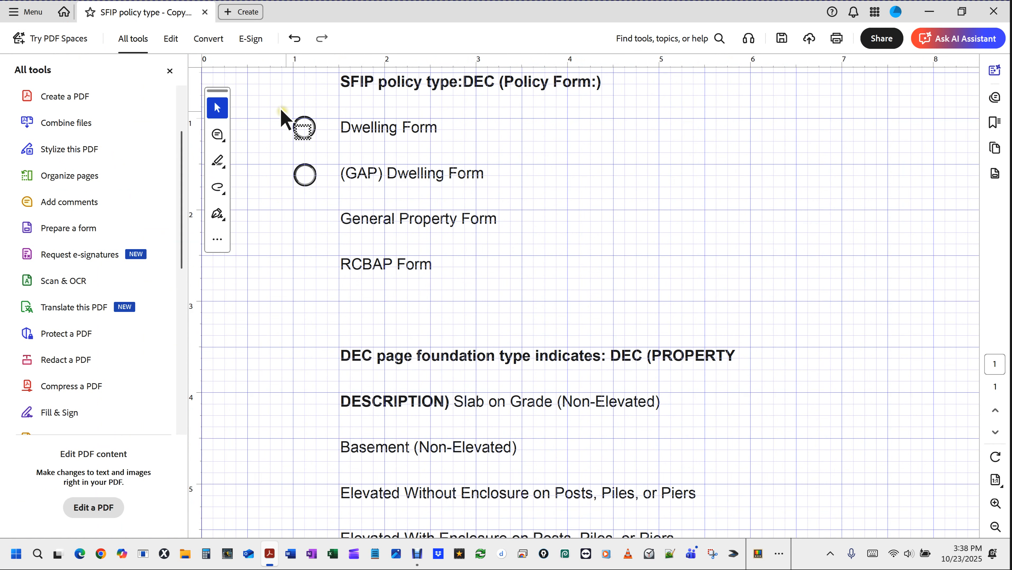
- Test the Dwelling Form radio button by filling it in as the chosen option
click(307, 129)
click(308, 129)
click(268, 134)
click(311, 130)
click(308, 128)
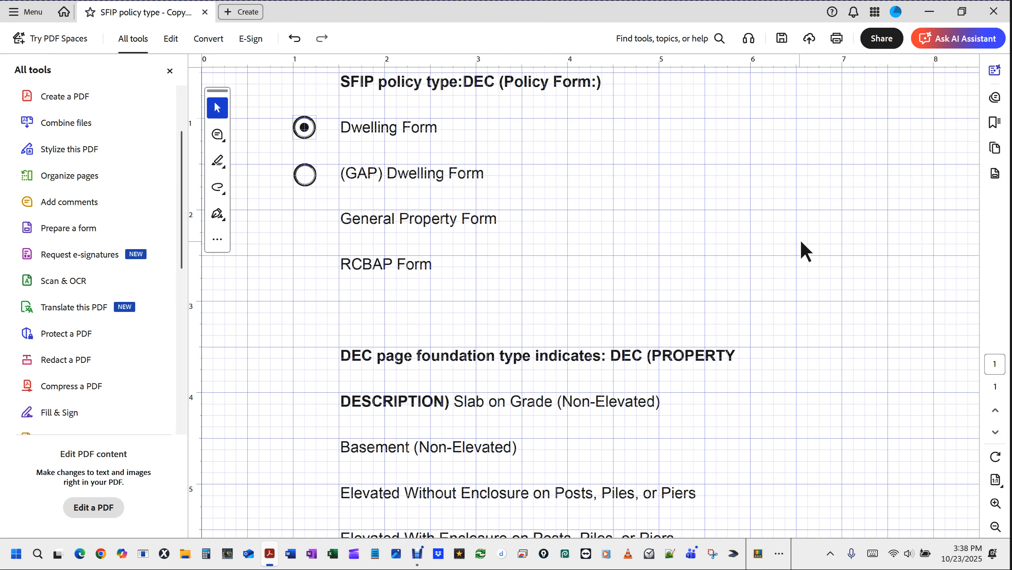
- Try to deselect the Dwelling Form radio button by choosing it again, and undo the test selection
click(304, 127)
click(285, 253)
key(ctrl+z)
key(ctrl+z)
click(293, 40)
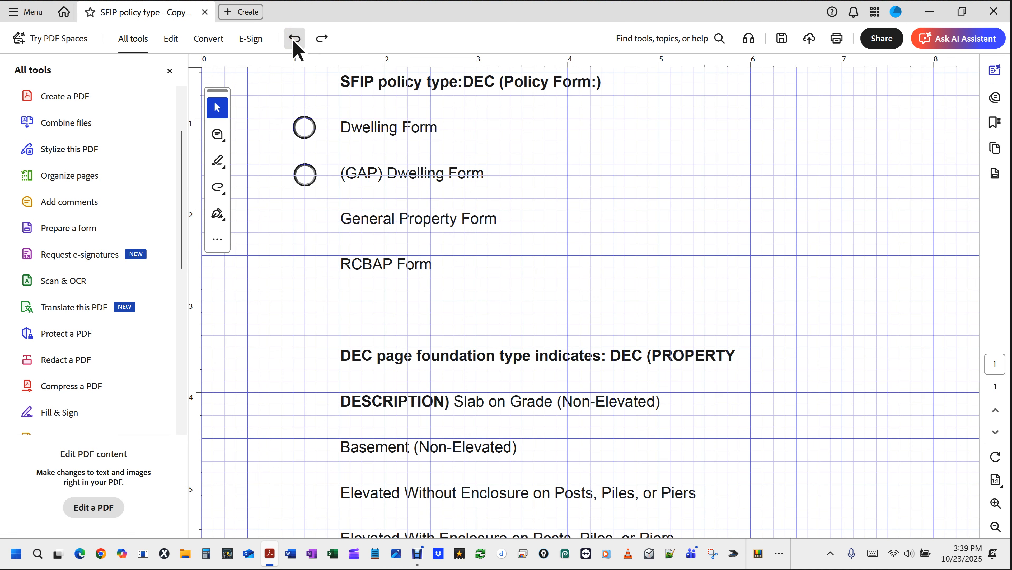
click(297, 40)
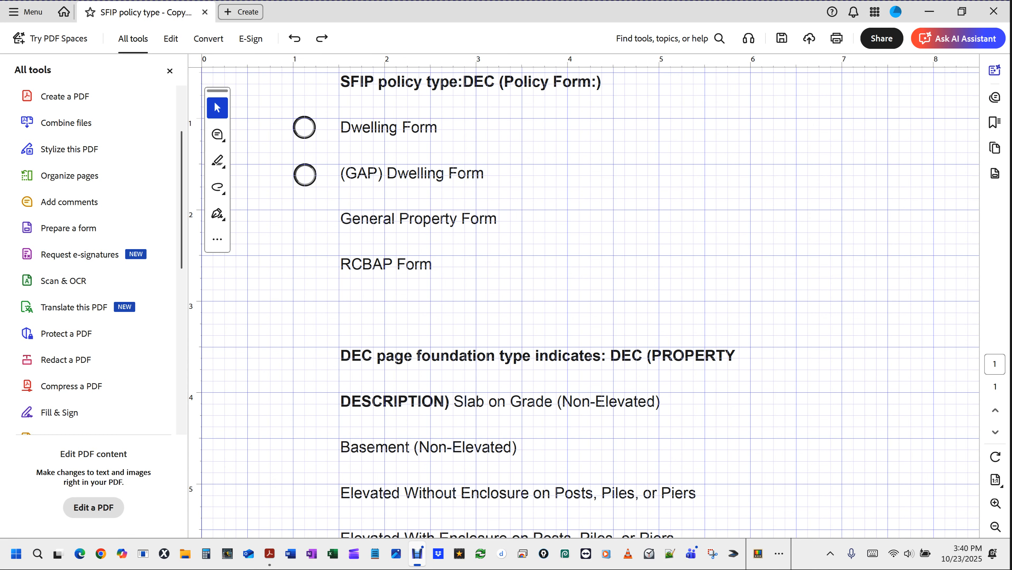
- Return to Prepare a form and duplicate both radio buttons, placing the copies beside the General Property Form and RCBAP Form lines
click(72, 236)
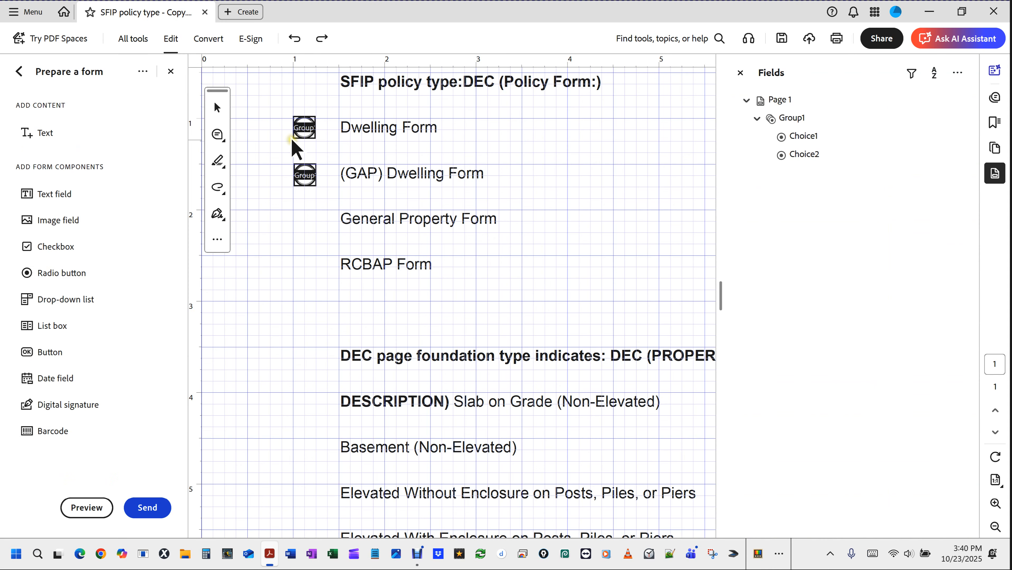
scroll(285, 138, up, 2)
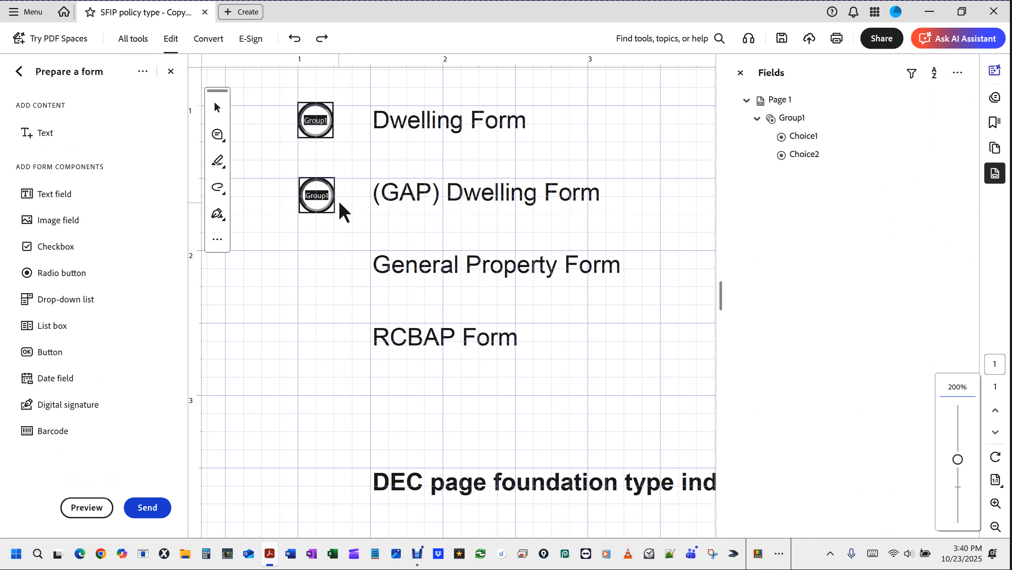
scroll(340, 206, down, 3)
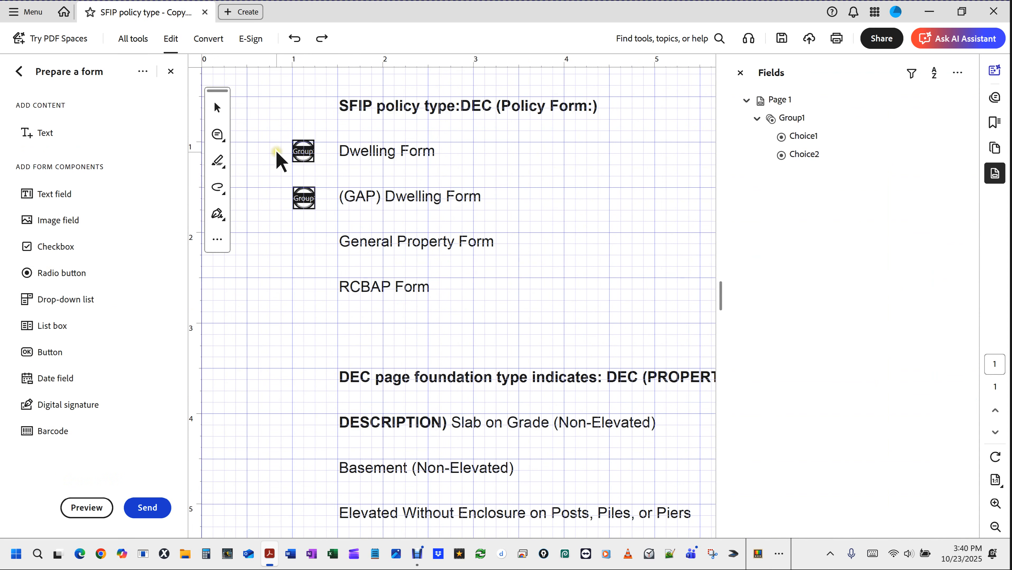
drag(265, 111, 330, 225)
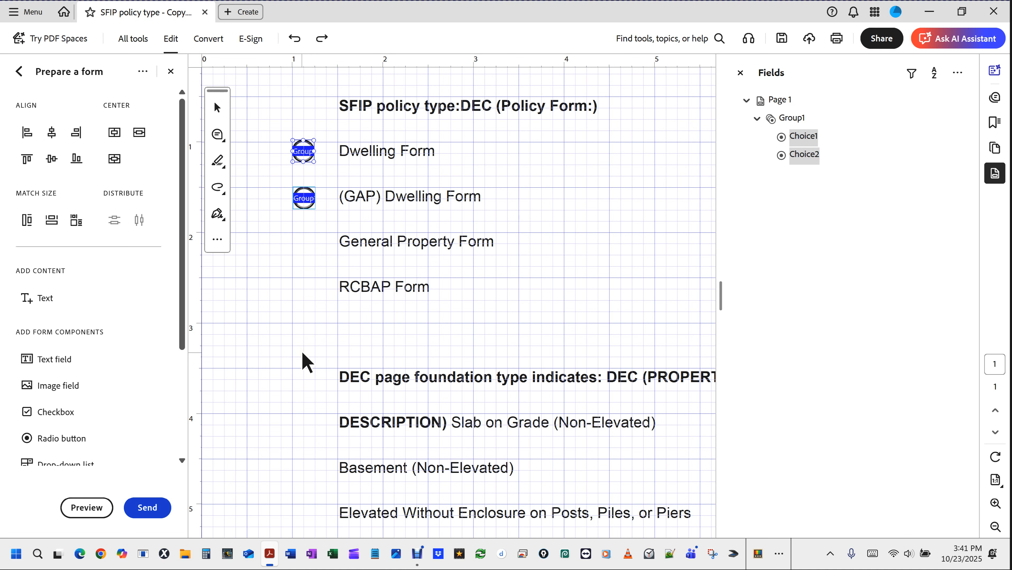
key(ctrl+v)
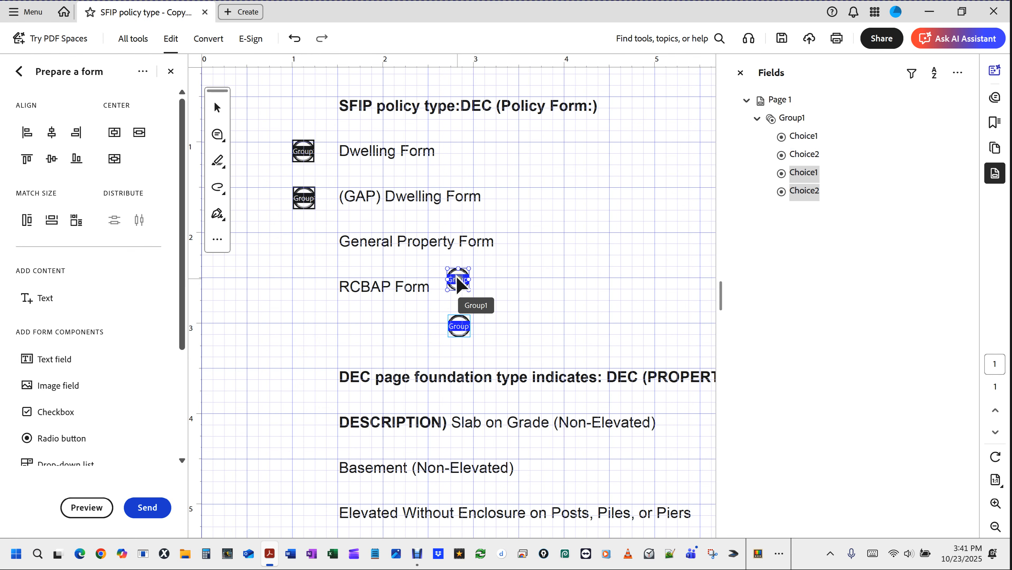
drag(457, 276, 302, 240)
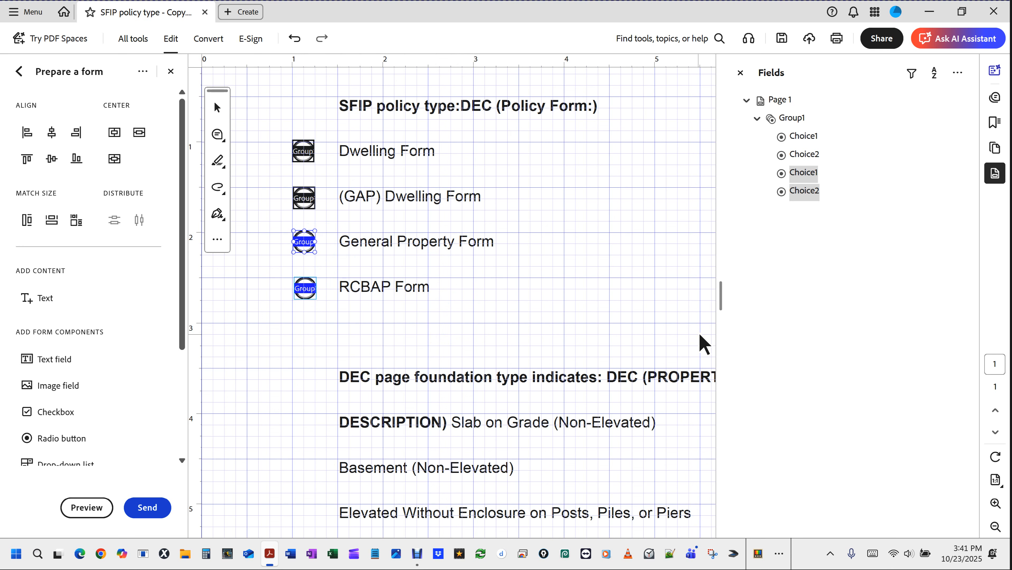
click(817, 256)
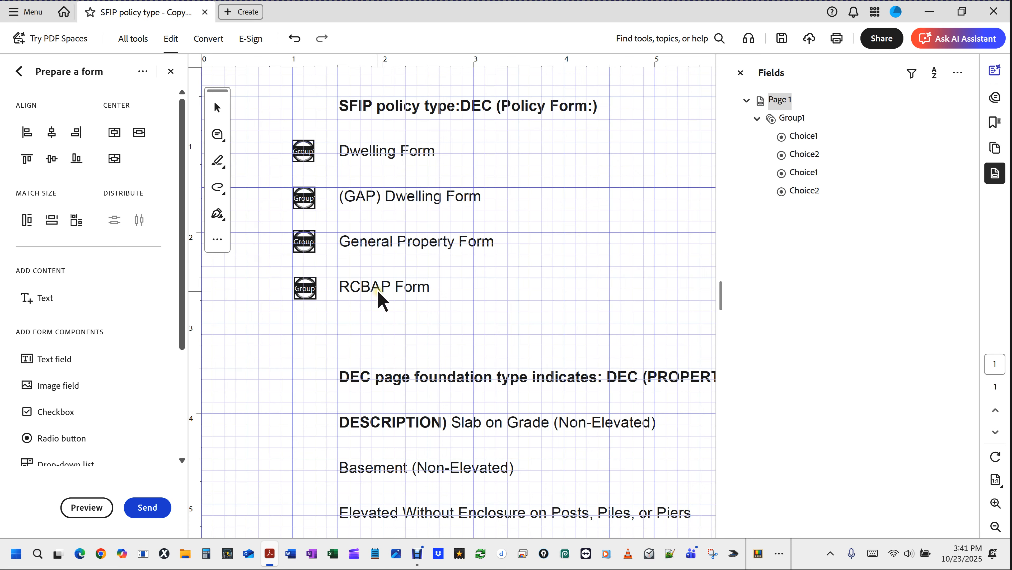
- Duplicate all four radio buttons and align the copies beside the four lines from the DEC page foundation type heading to Elevated Without Enclosure
scroll(441, 303, down, 1)
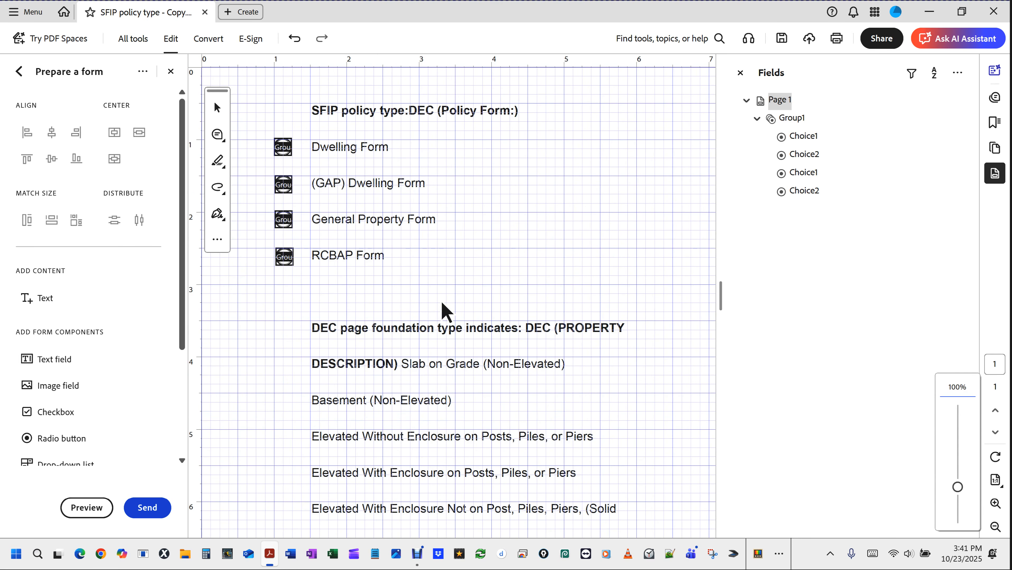
scroll(442, 308, down, 1)
scroll(445, 311, up, 1)
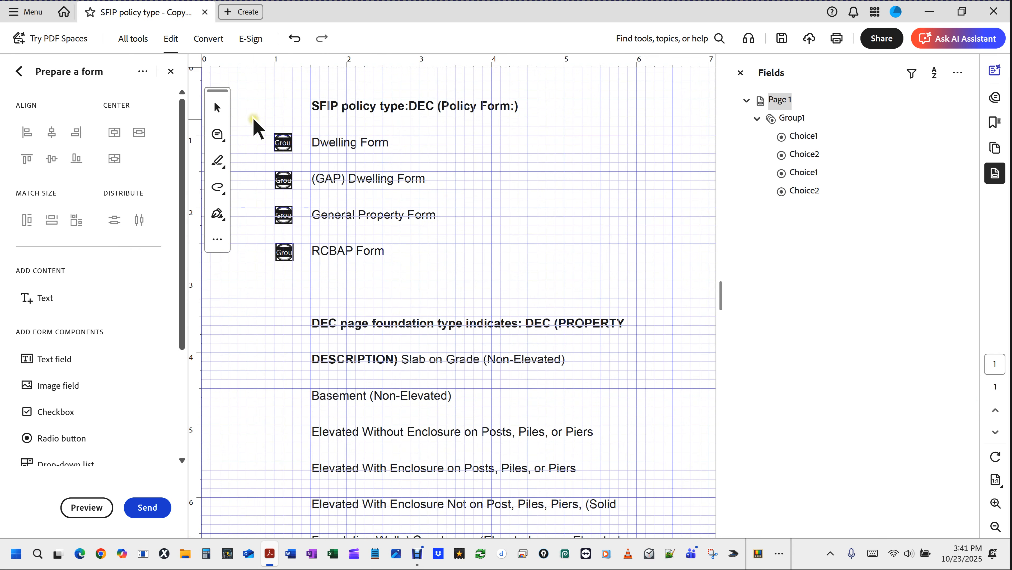
drag(253, 119, 301, 282)
drag(303, 281, 303, 287)
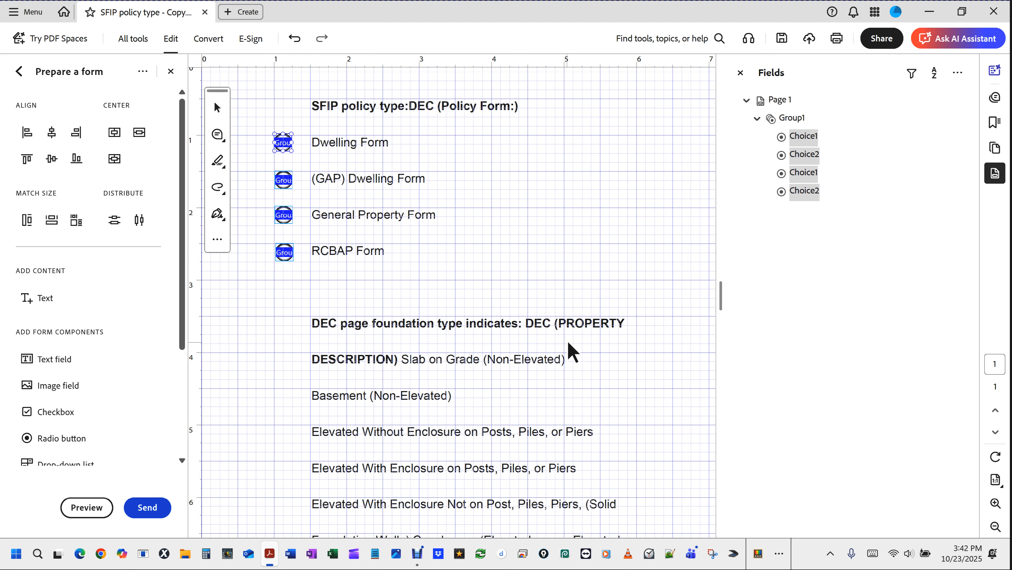
key(ctrl+v)
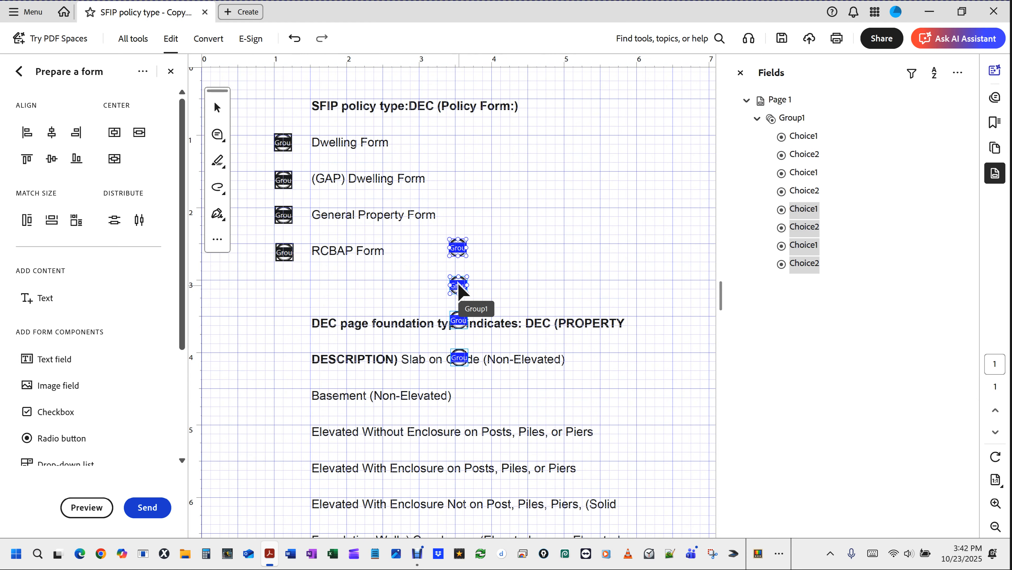
drag(458, 287, 283, 359)
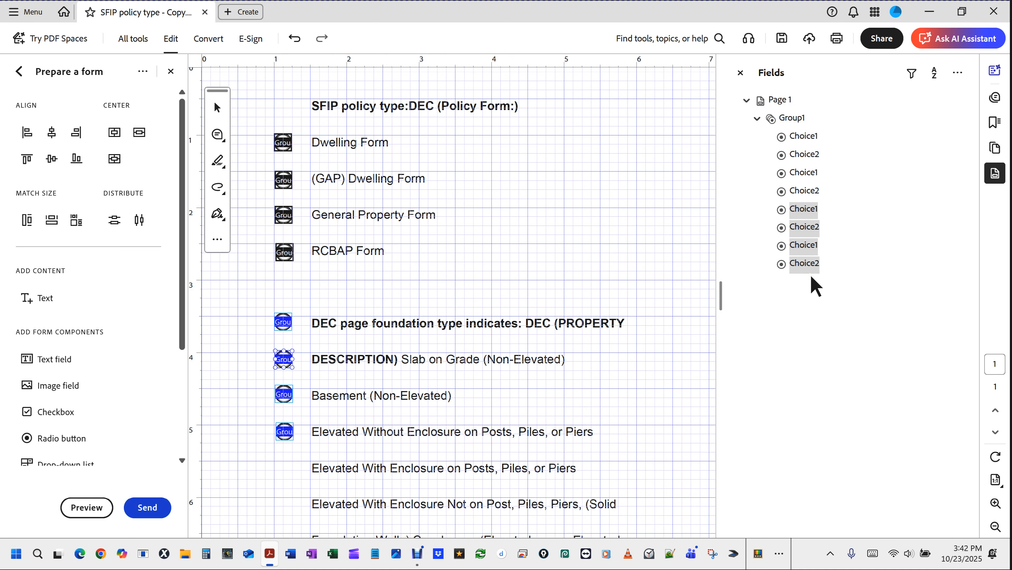
- Paste four more radio buttons and align them beside the lines from Elevated With Enclosure on Posts, Piles, or Piers to Subgrade Crawlspace
scroll(401, 333, down, 2)
scroll(403, 339, down, 2)
scroll(401, 336, up, 1)
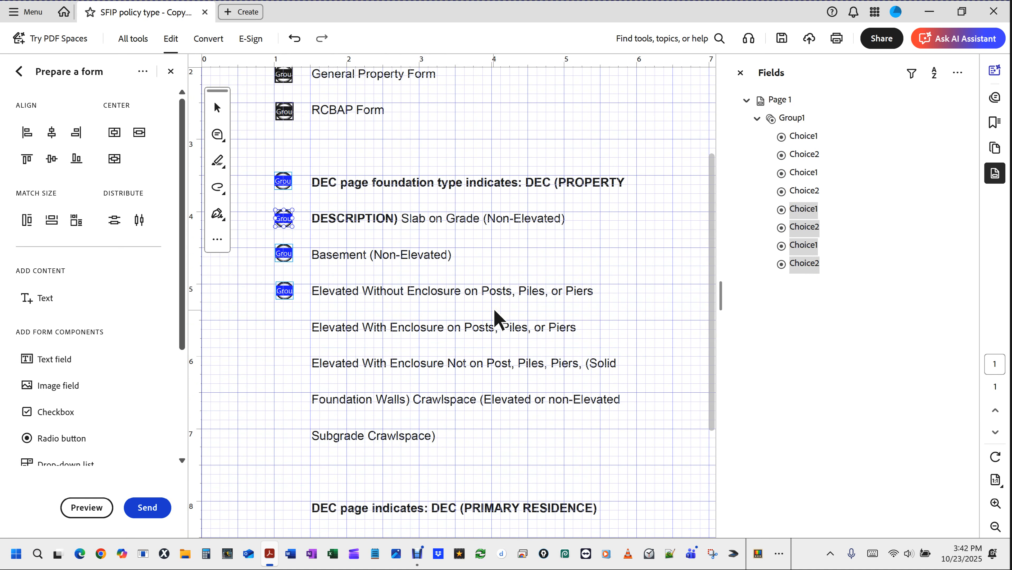
key(ctrl+v)
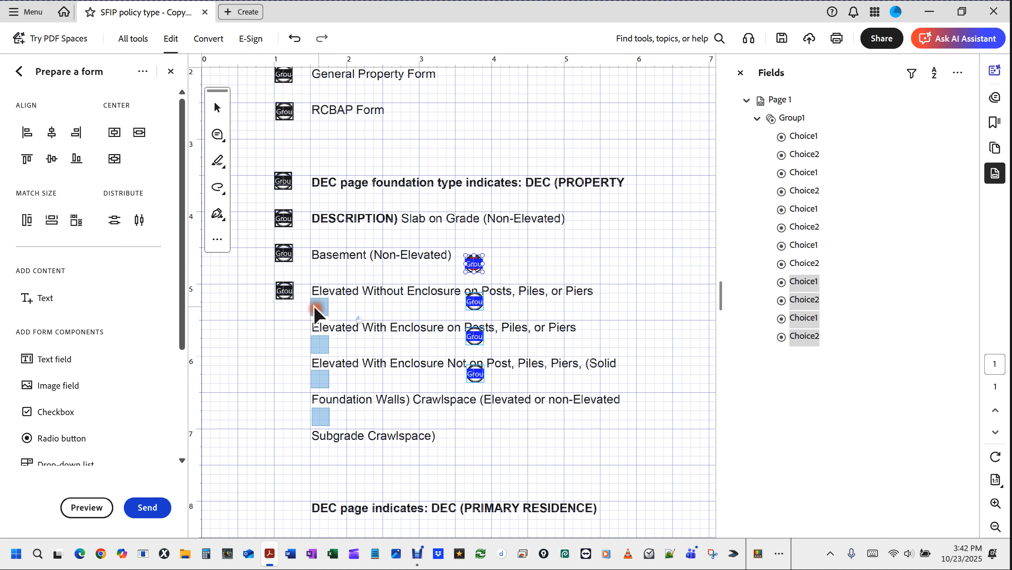
drag(282, 325, 282, 327)
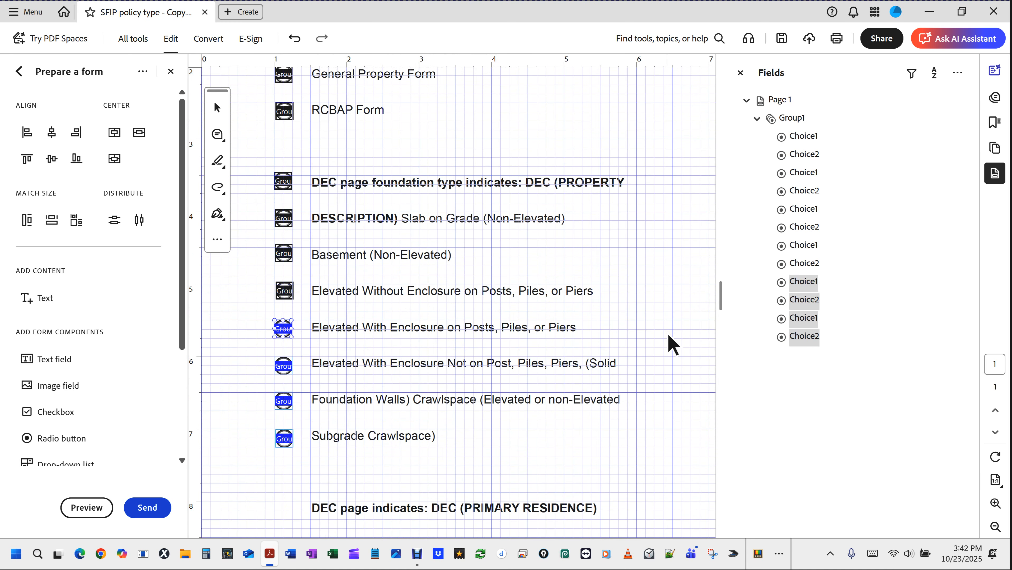
scroll(673, 344, up, 3)
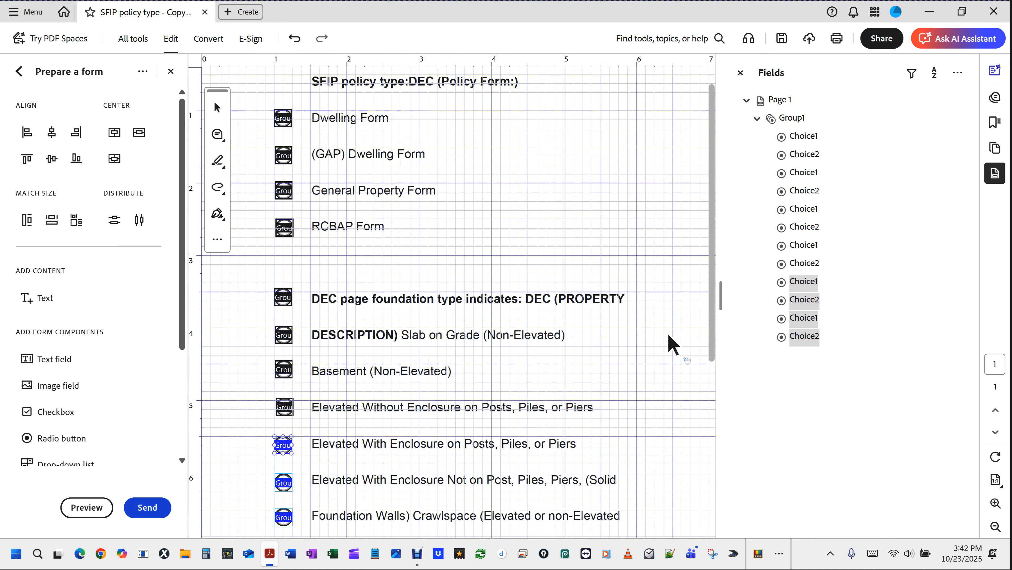
scroll(673, 344, down, 5)
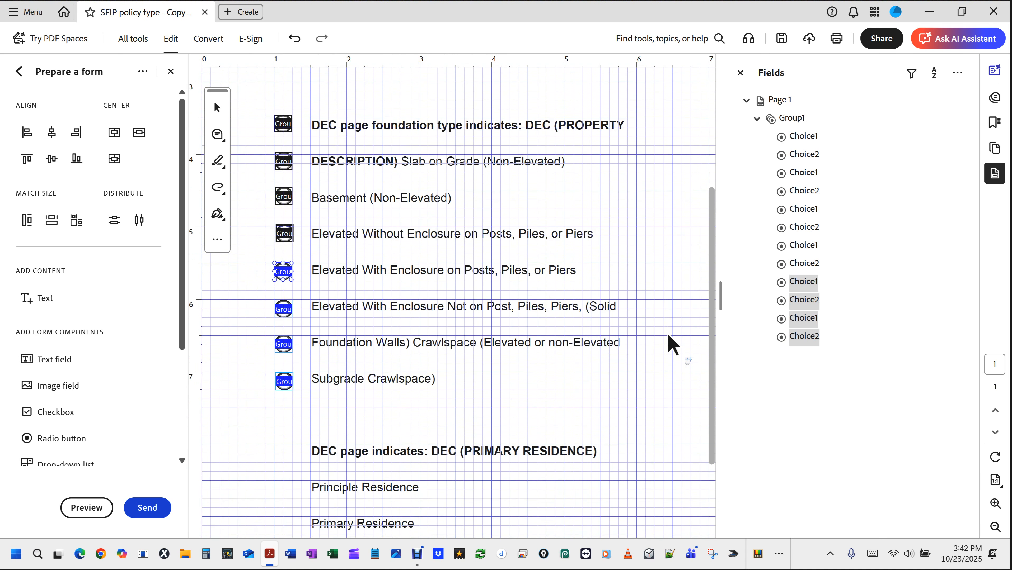
scroll(507, 325, up, 5)
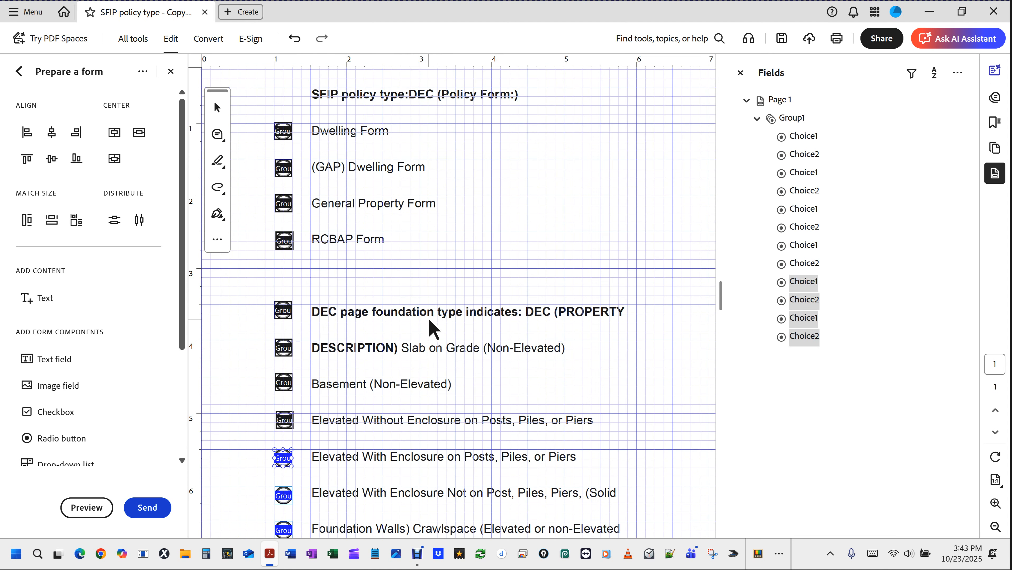
- Delete the radio button beside the "DEC page foundation type indicates" heading
drag(250, 294, 302, 329)
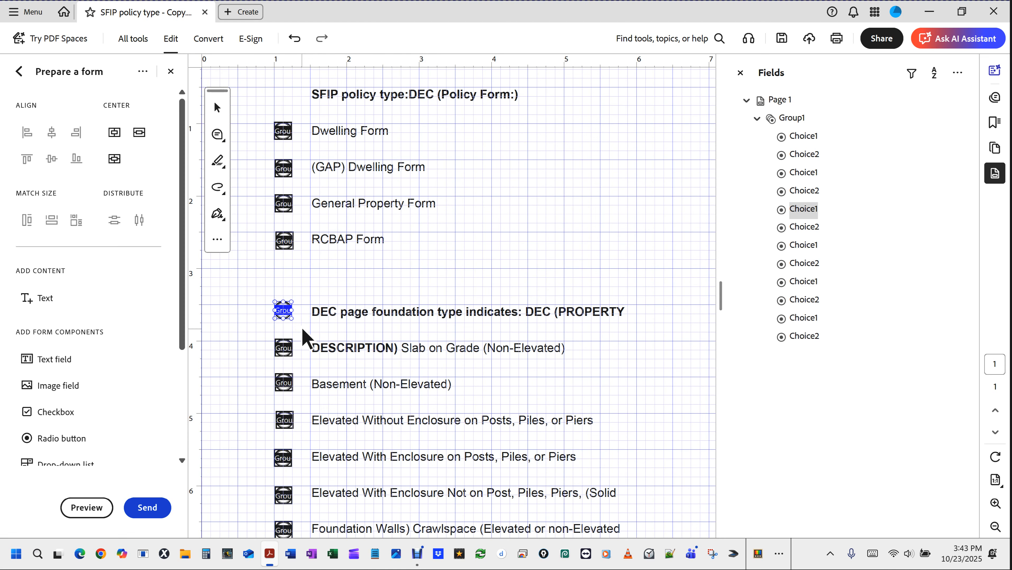
key(Delete)
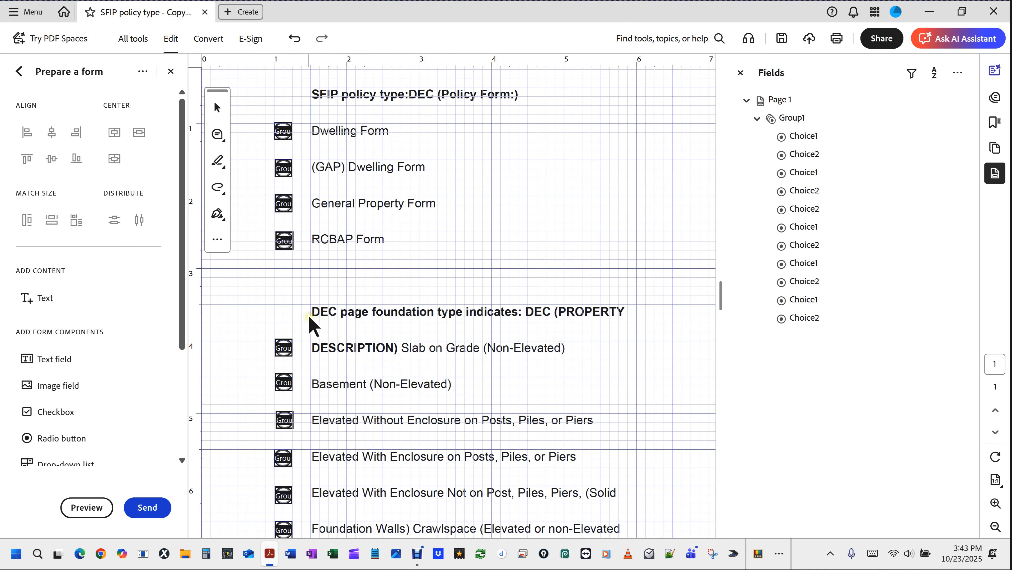
- Preview the form, choose Dwelling Form under the policy type, and highlight the foundation type heading
scroll(515, 206, down, 1)
scroll(519, 210, down, 2)
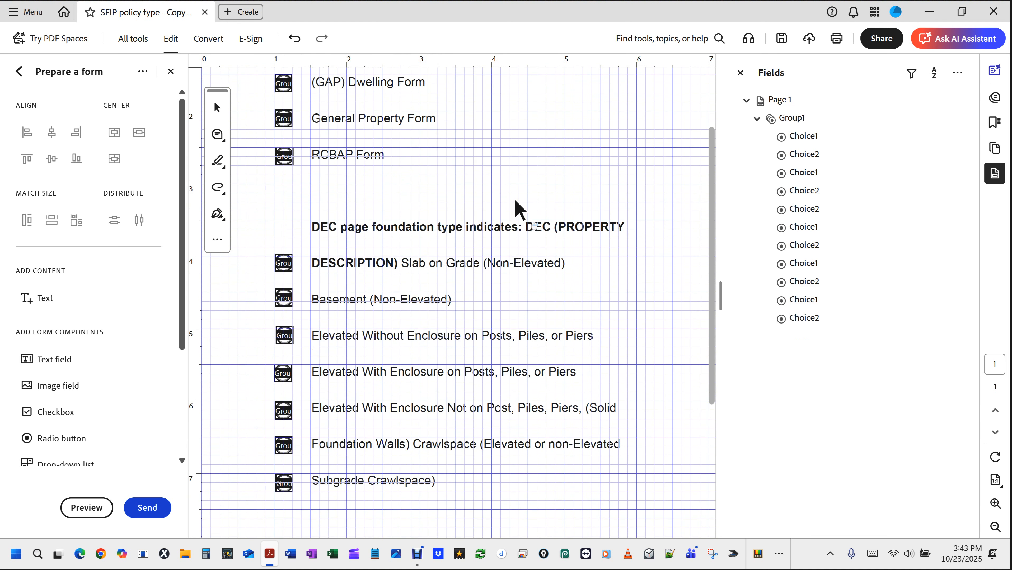
scroll(518, 209, up, 1)
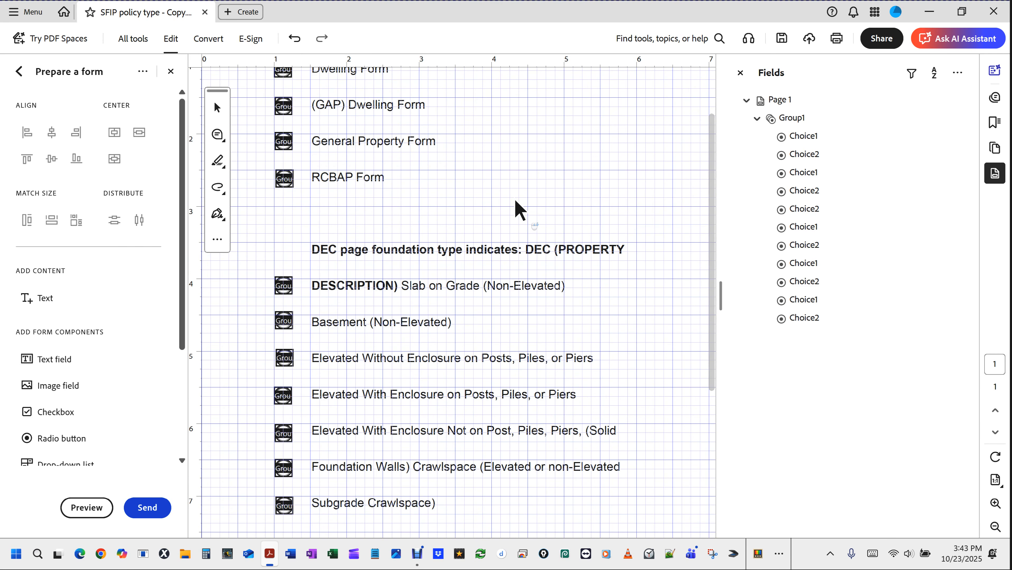
scroll(519, 210, down, 2)
scroll(519, 209, up, 1)
scroll(515, 202, up, 1)
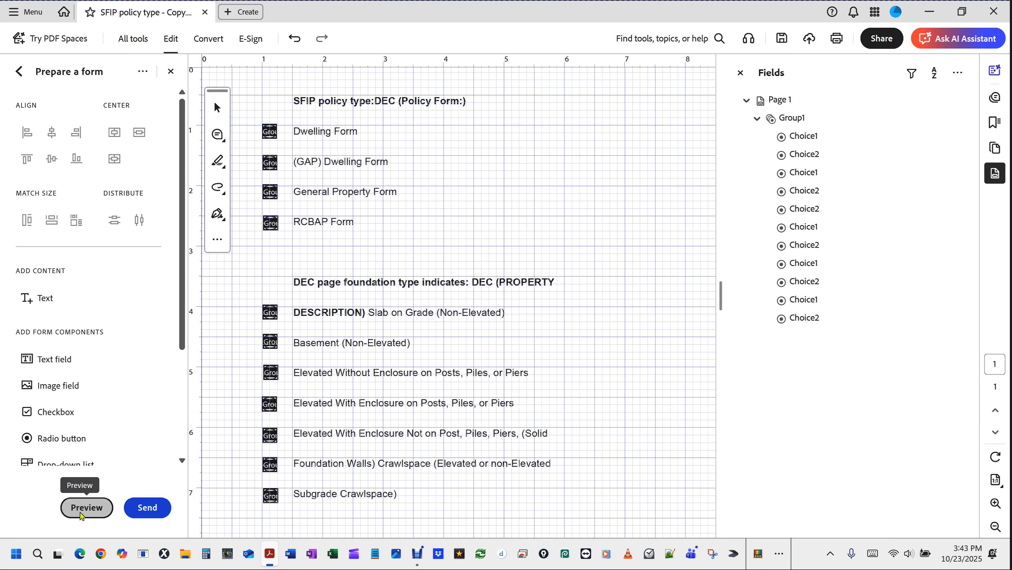
click(83, 507)
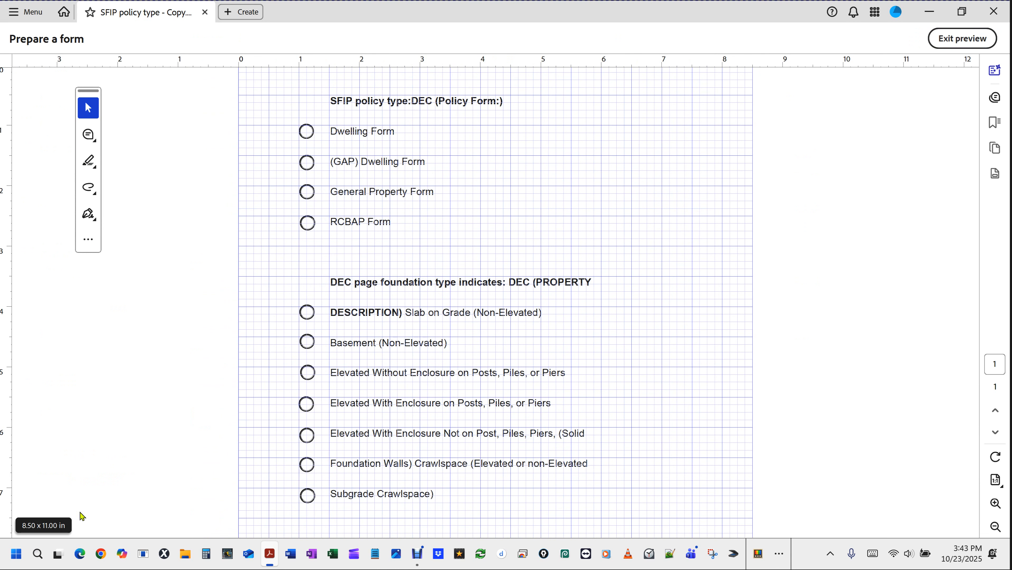
click(308, 132)
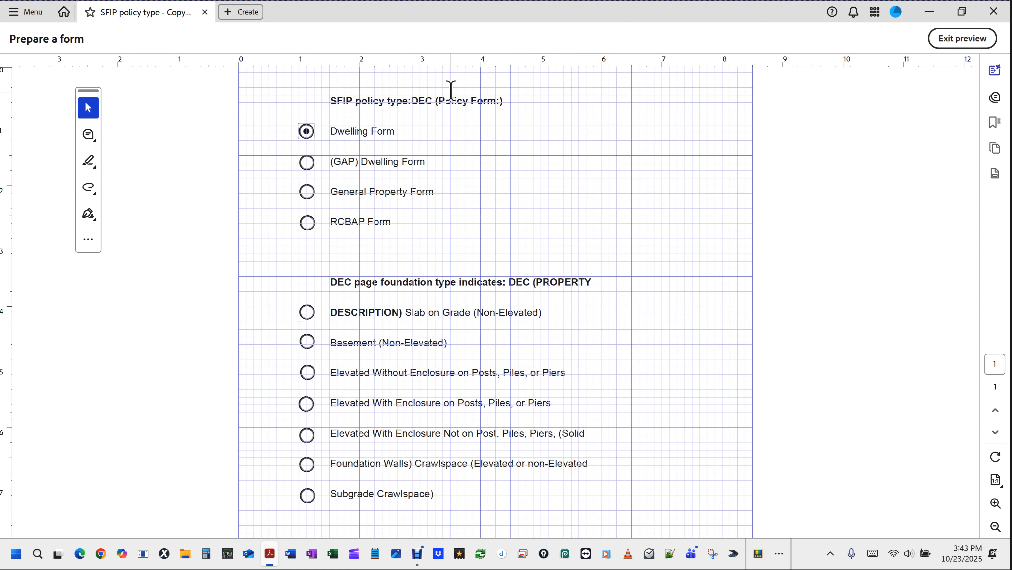
drag(333, 282, 568, 282)
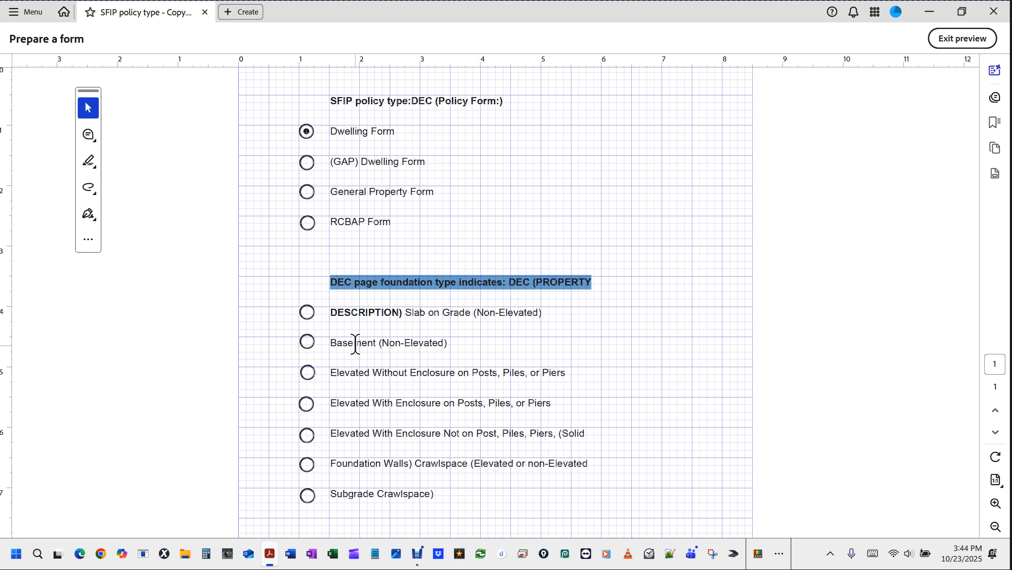
- Test the shared group by choosing Basement, Dwelling Form and Slab on Grade in turn, and exit the preview
click(306, 130)
click(307, 343)
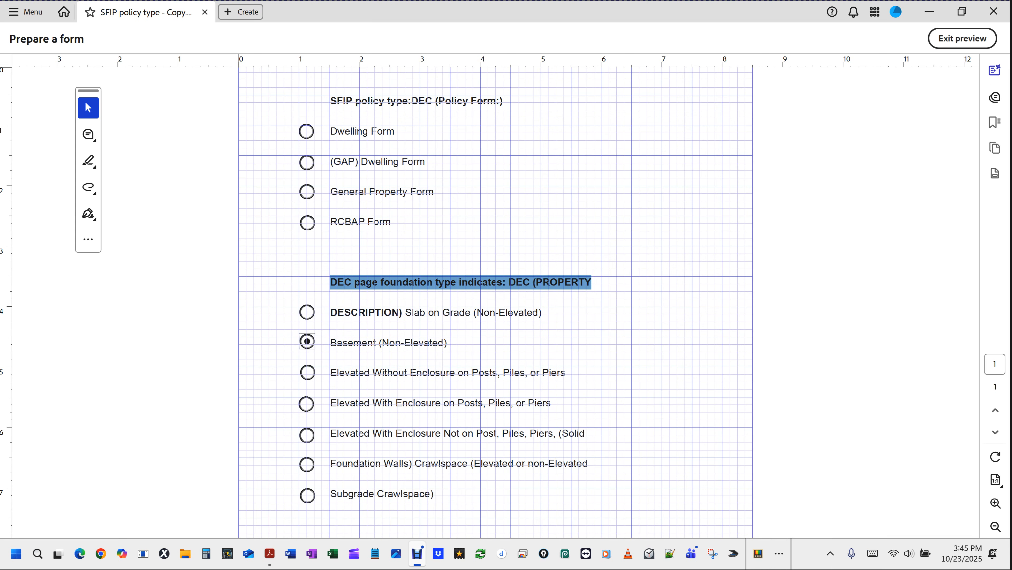
click(307, 131)
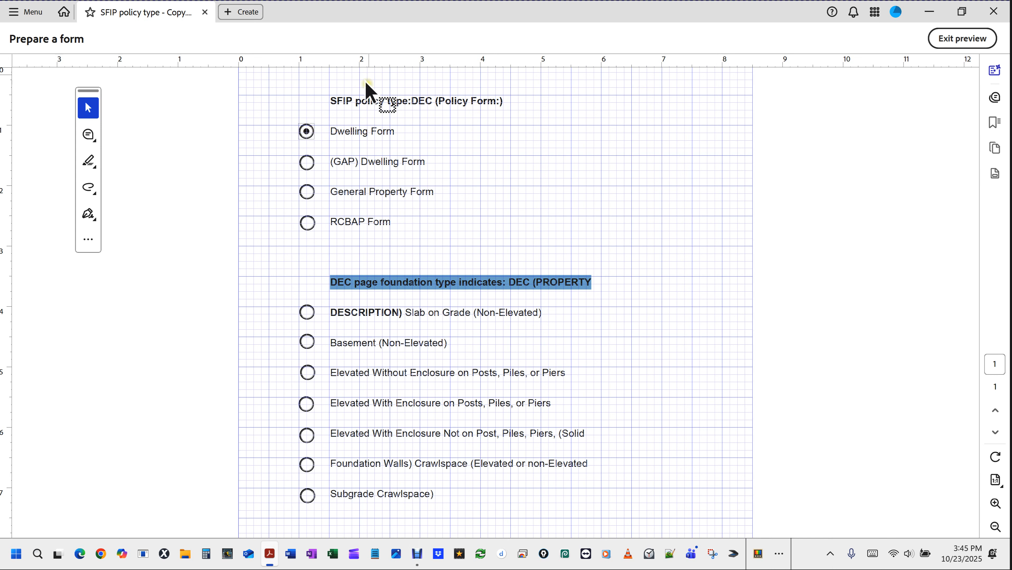
click(307, 314)
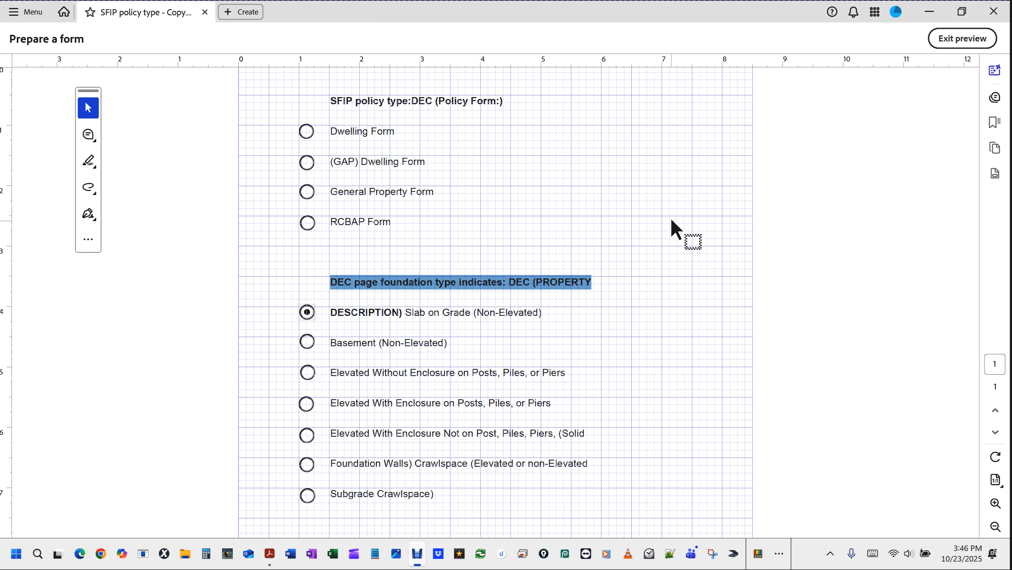
click(951, 41)
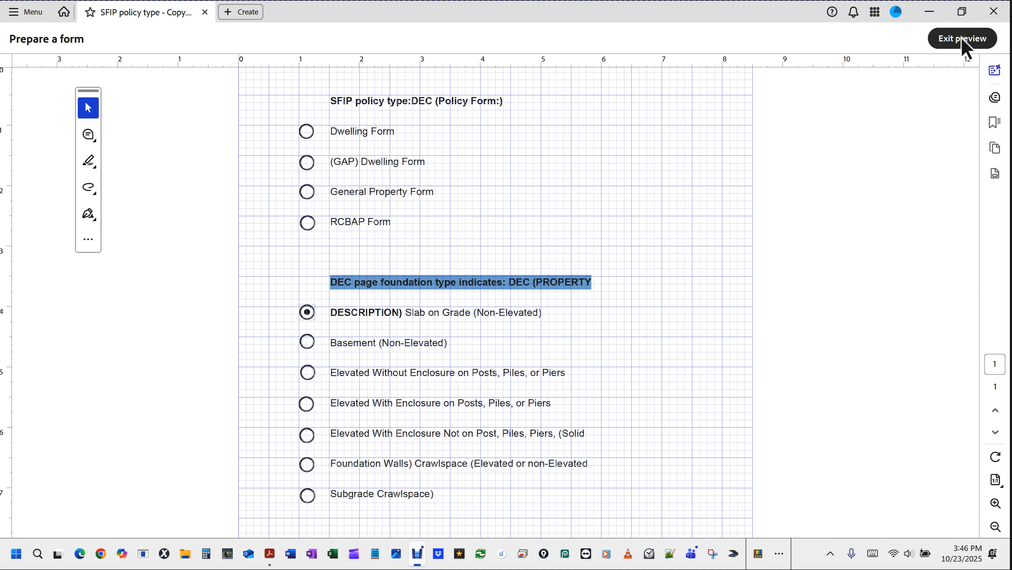
click(966, 42)
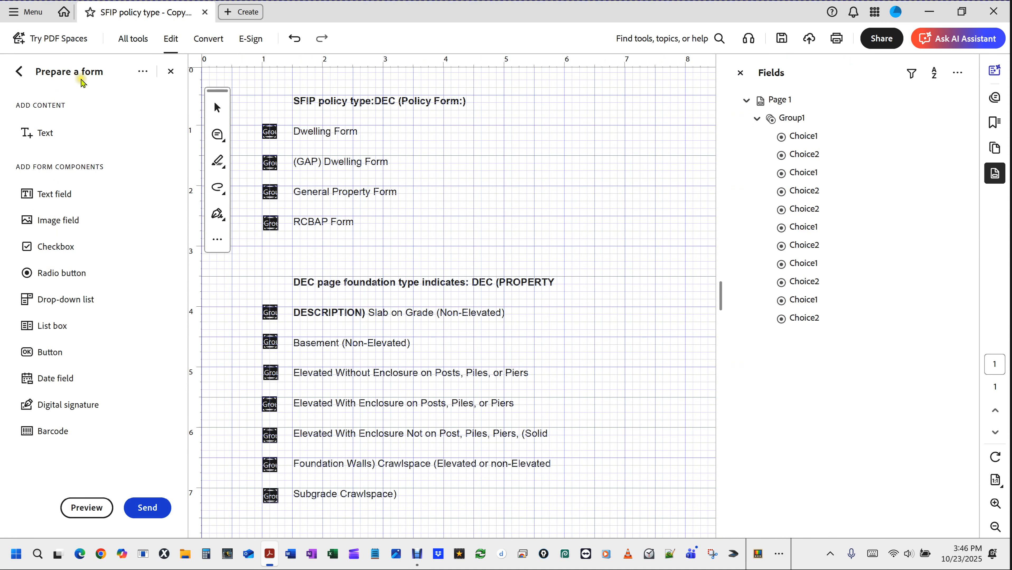
- Select the seven foundation type radio buttons from Slab on Grade to Subgrade Crawlspace and set their group name to Group2
click(82, 81)
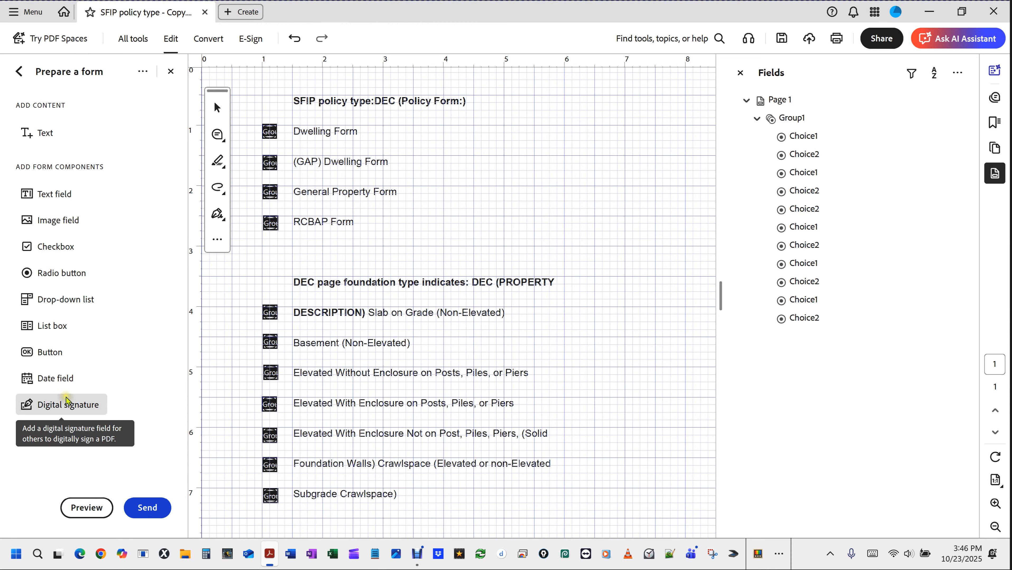
drag(246, 283, 286, 518)
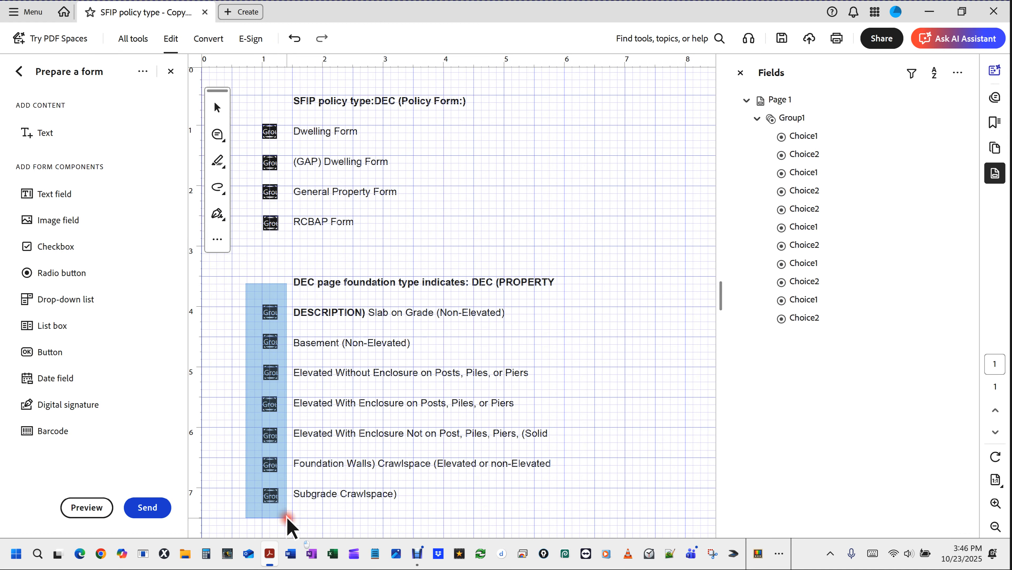
drag(287, 518, 287, 519)
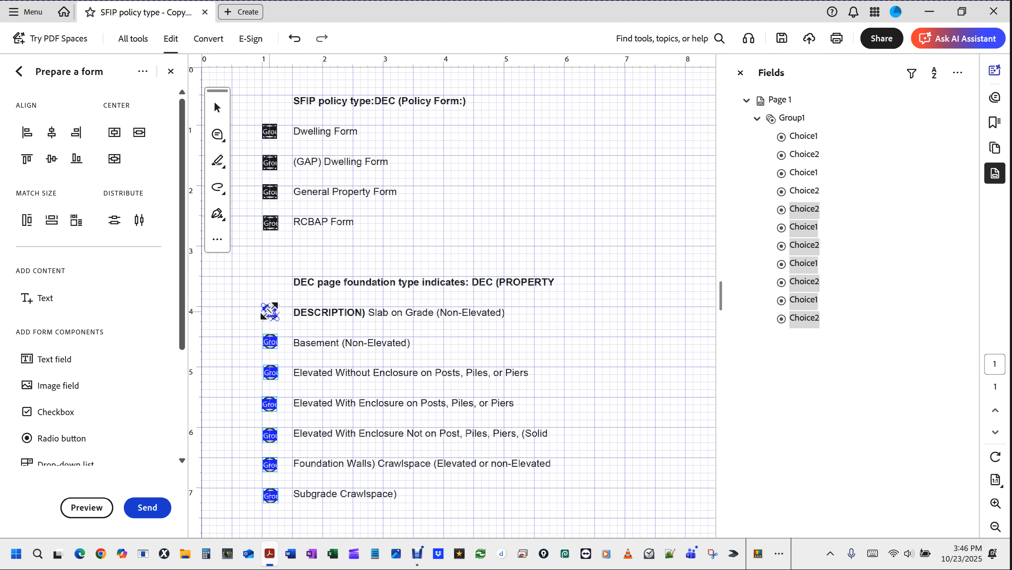
scroll(270, 312, up, 2)
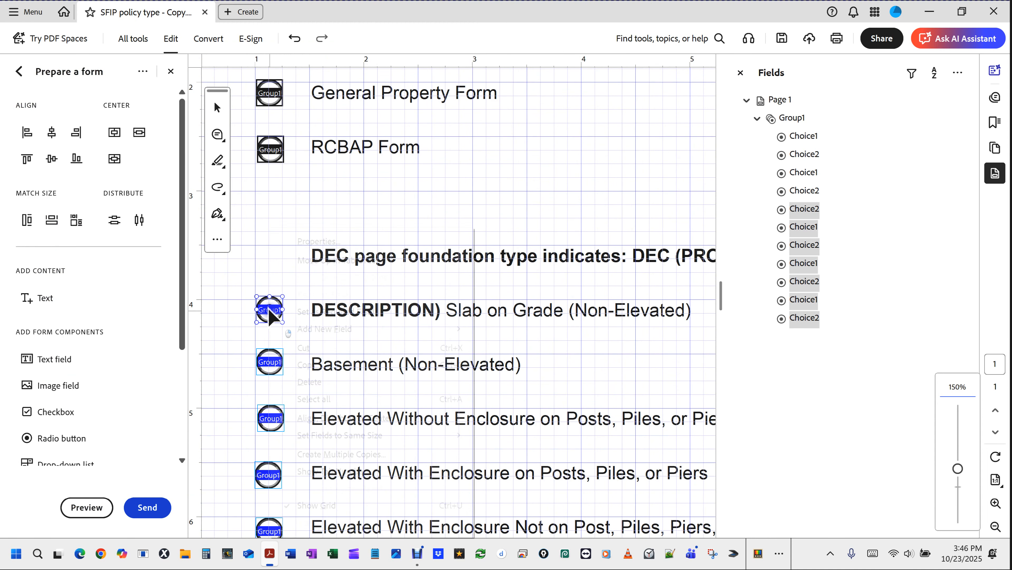
right_click(269, 310)
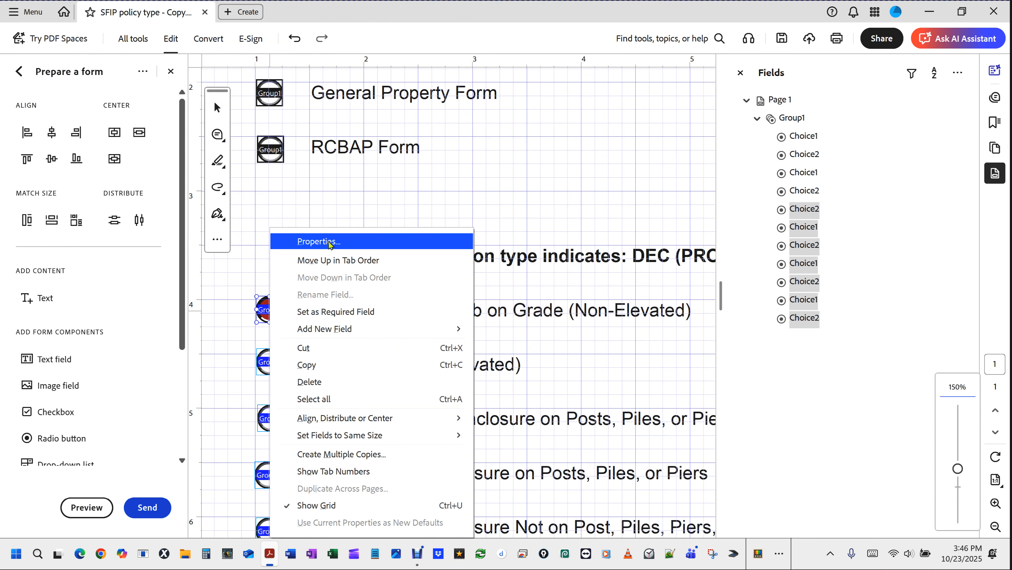
click(331, 243)
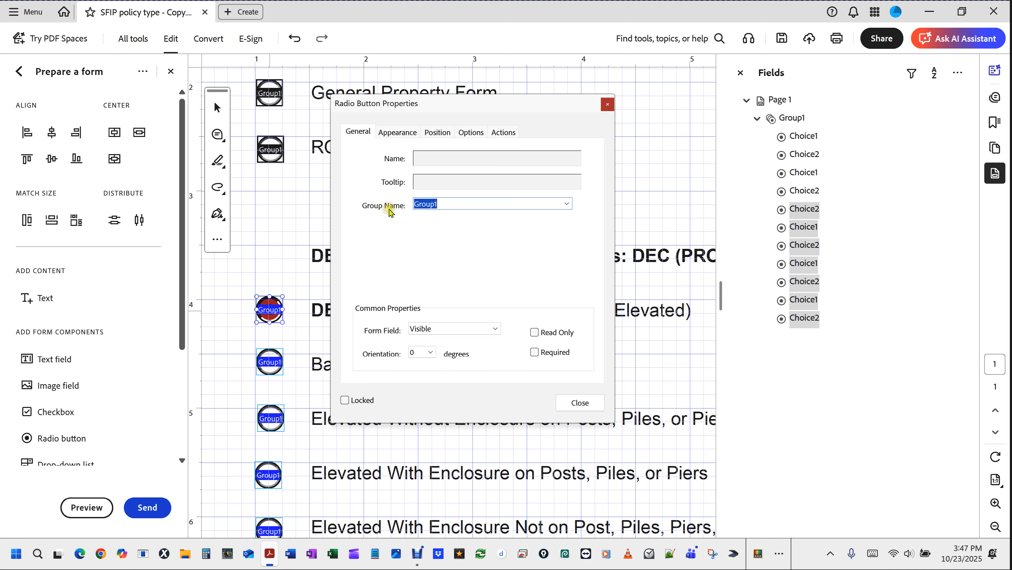
click(448, 203)
text(2)
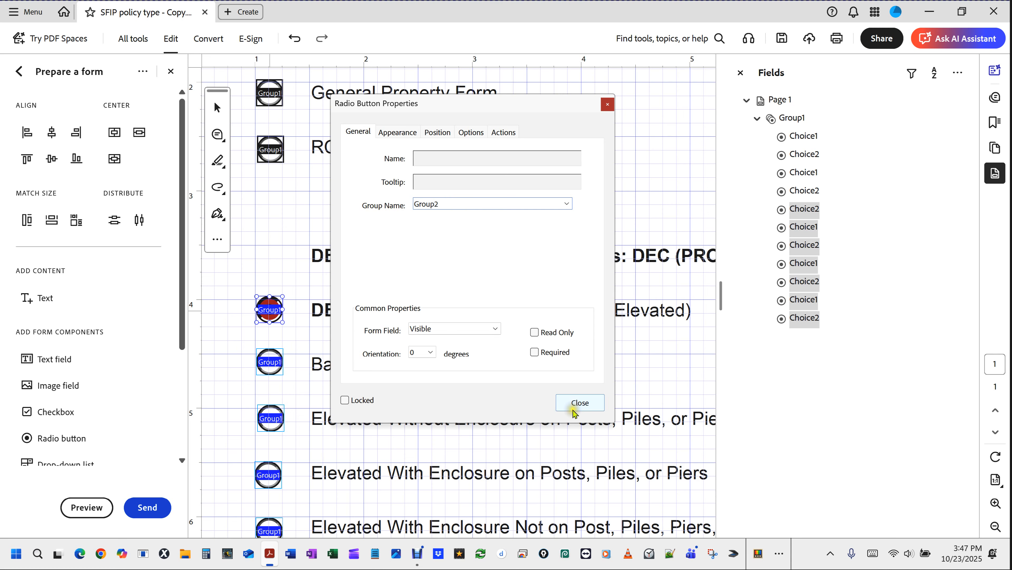
click(579, 404)
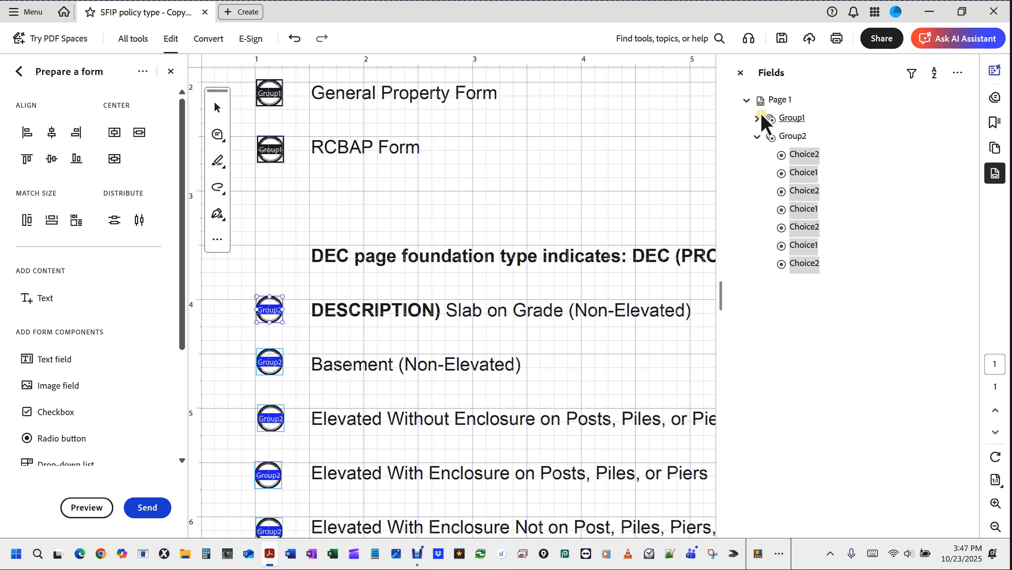
- Expand Group1 in the Fields list and review which radio buttons belong to Group1 and Group2 on the page
click(757, 119)
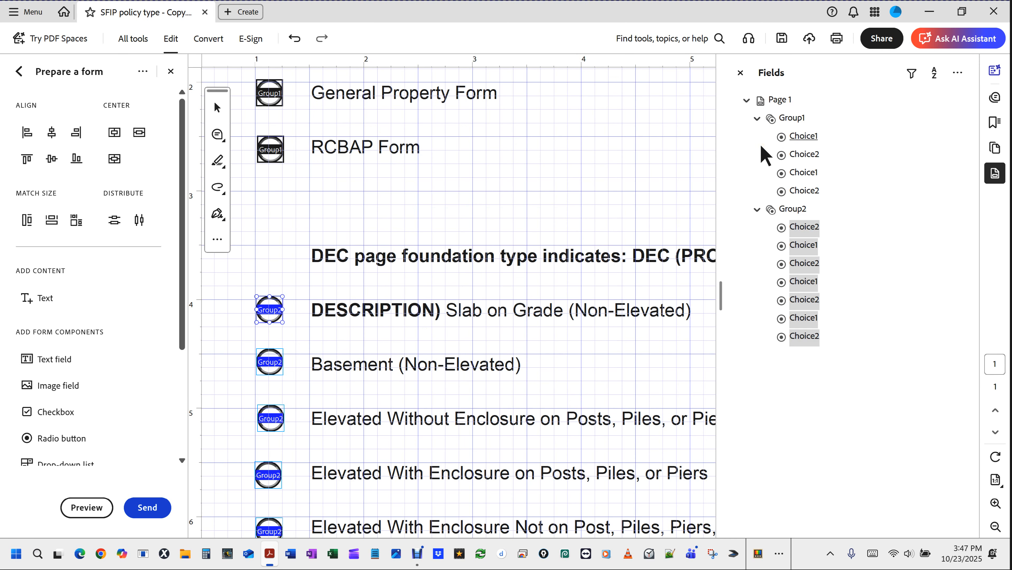
click(757, 209)
click(757, 210)
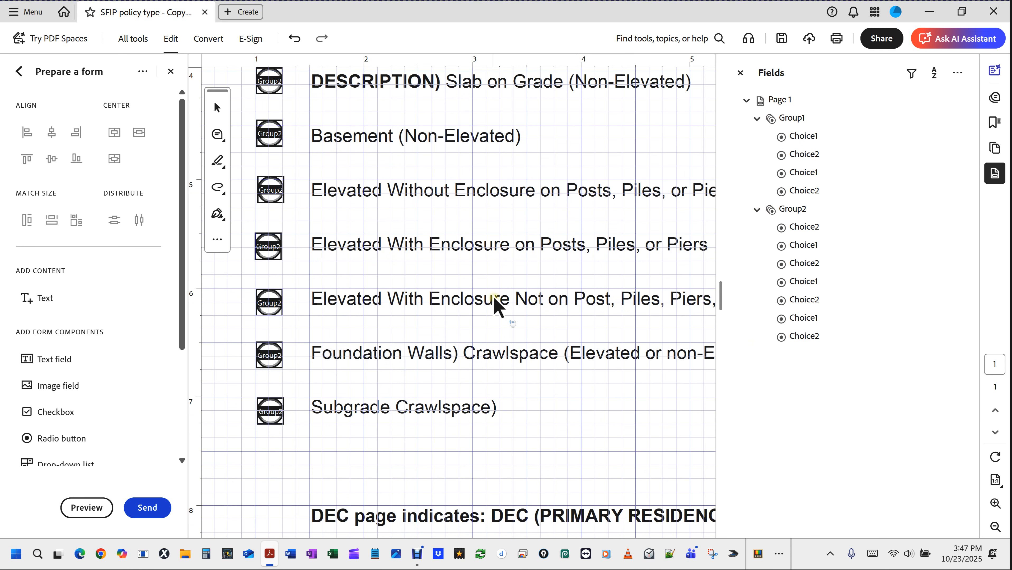
scroll(495, 303, up, 4)
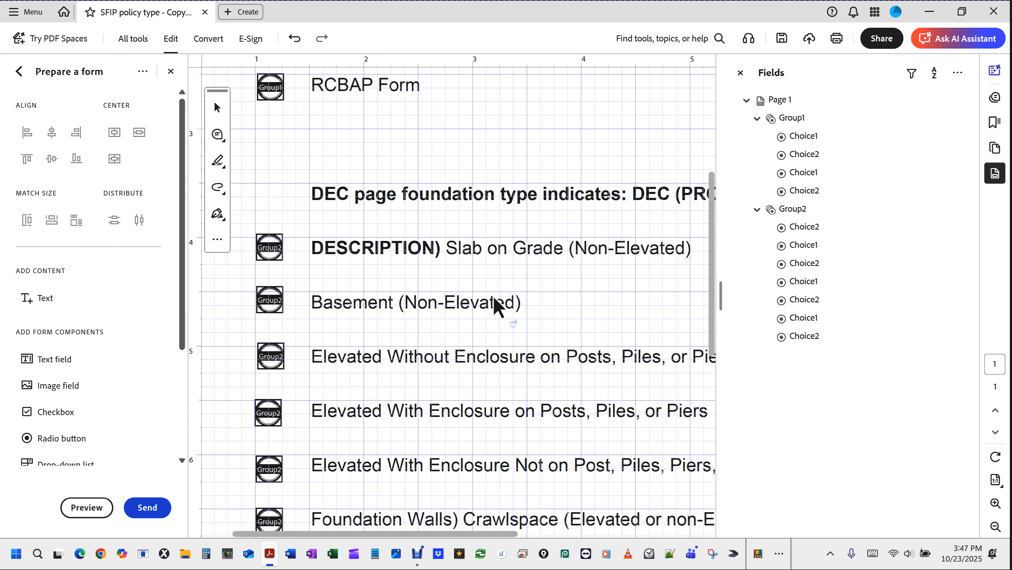
scroll(495, 303, down, 1)
scroll(495, 303, down, 2)
scroll(494, 300, down, 1)
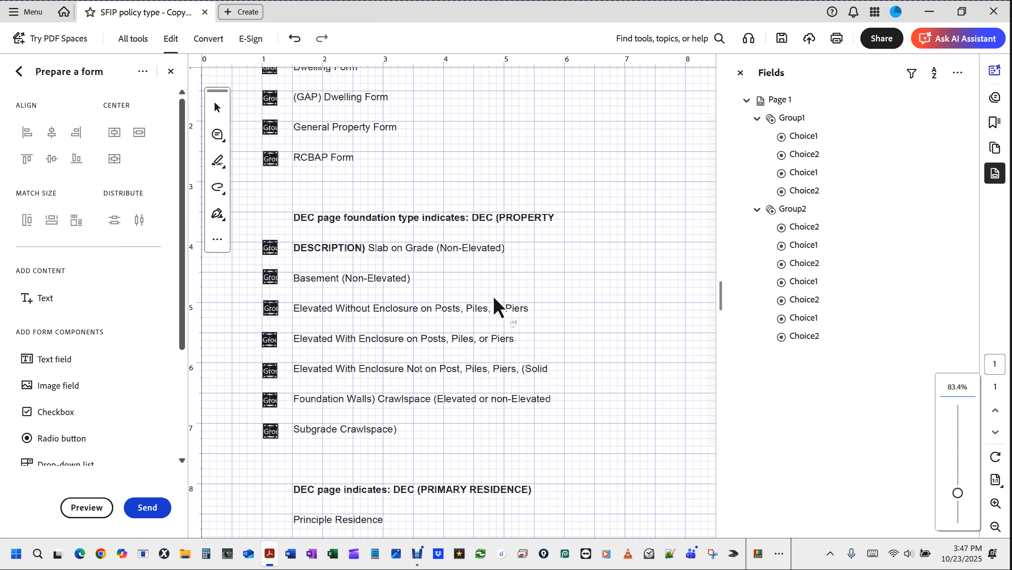
- Preview the form and test choosing Dwelling Form together with Slab on Grade
scroll(494, 300, up, 3)
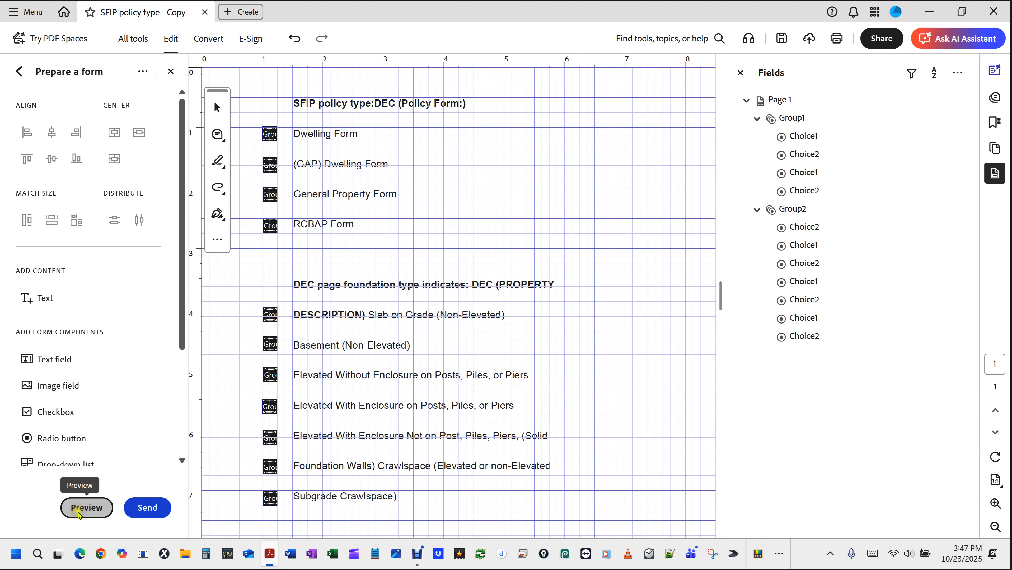
click(79, 515)
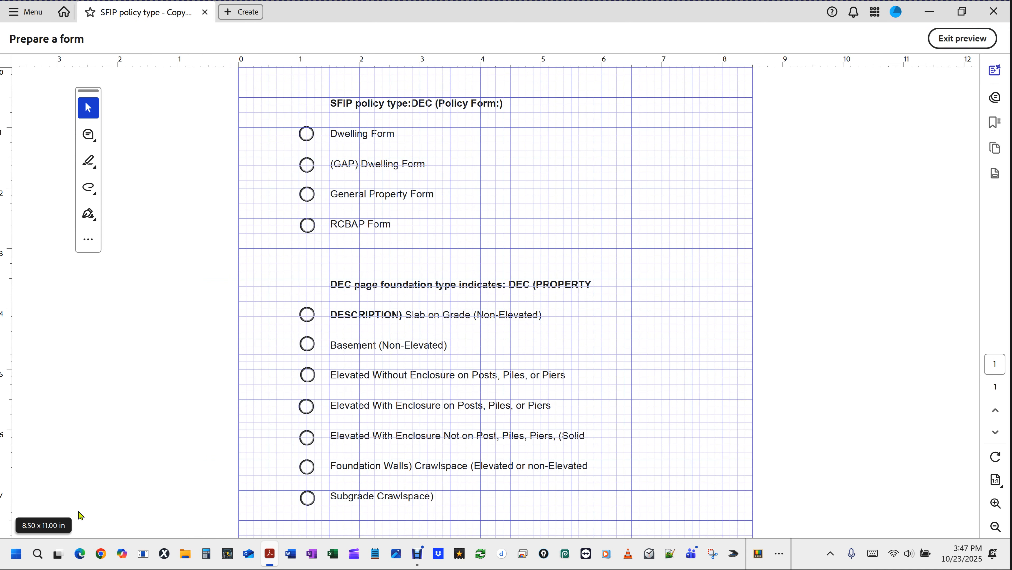
click(307, 137)
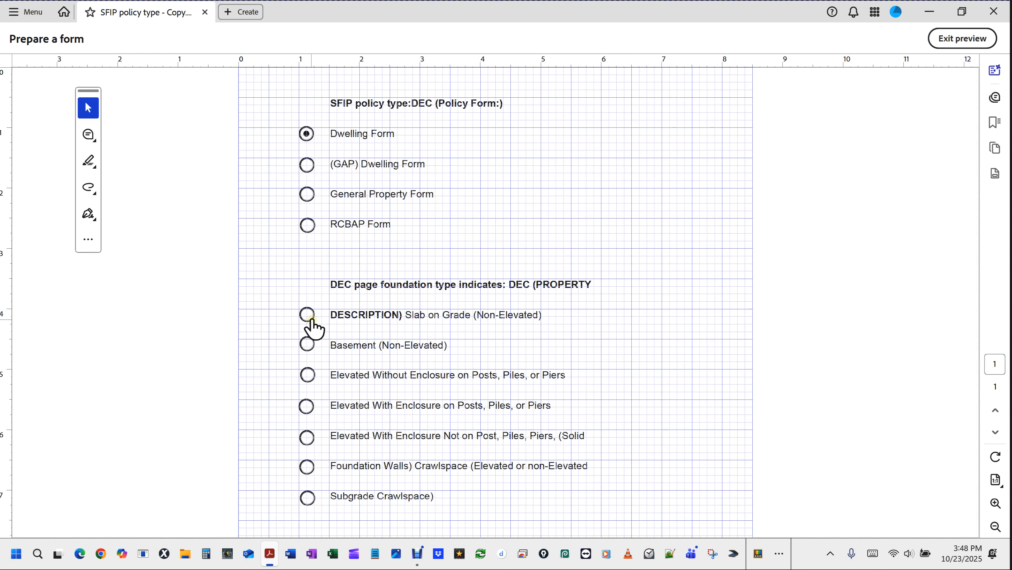
click(308, 316)
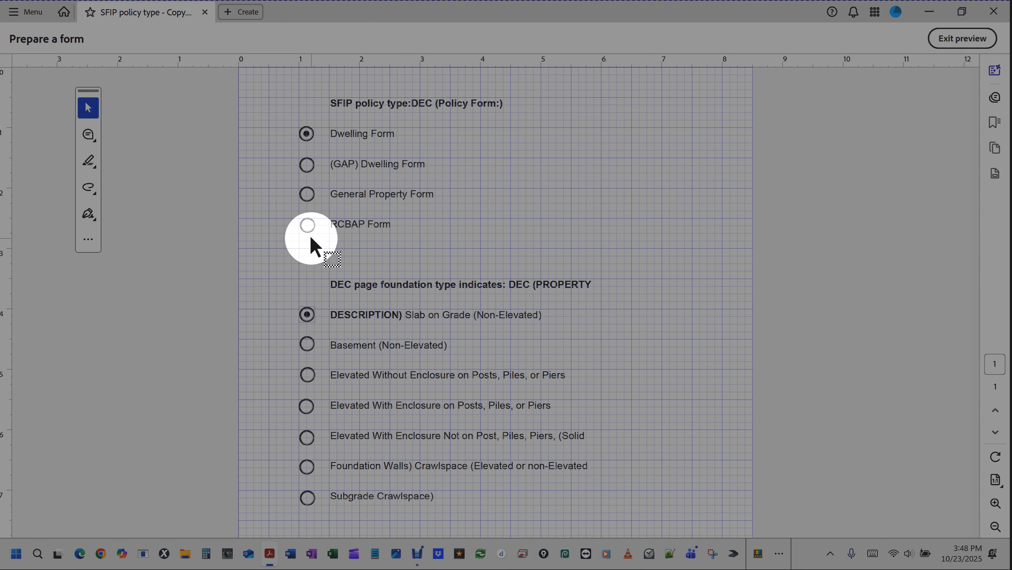
click(308, 317)
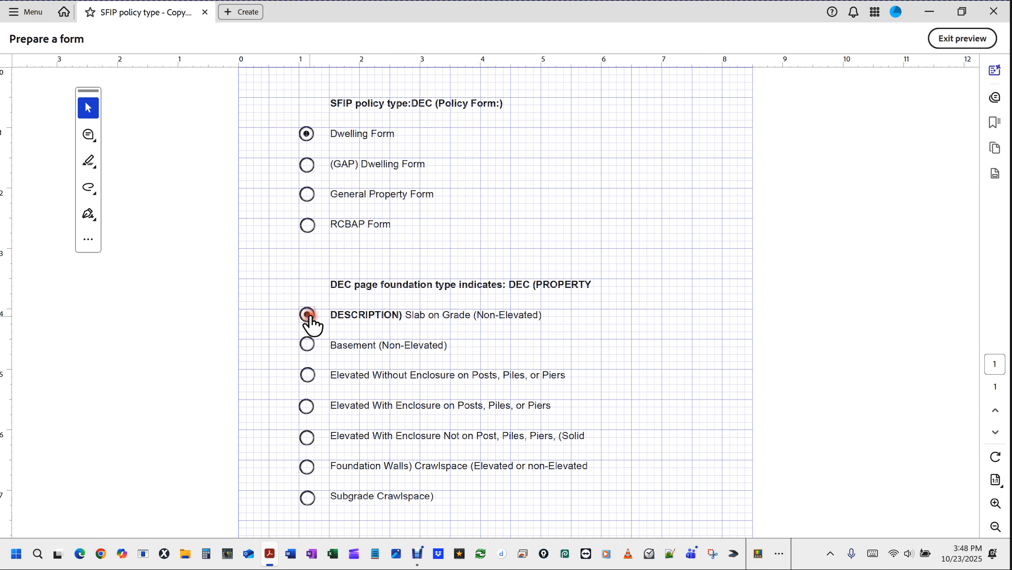
click(307, 135)
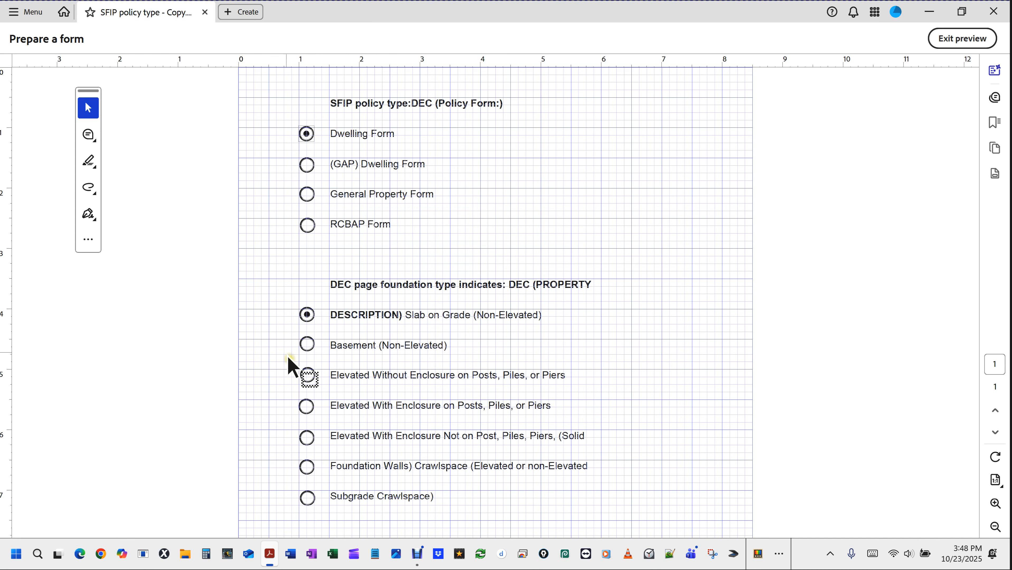
- Switch the foundation choice to Basement, highlight the SFIP policy type heading, and change the policy choice to General Property Form
click(307, 346)
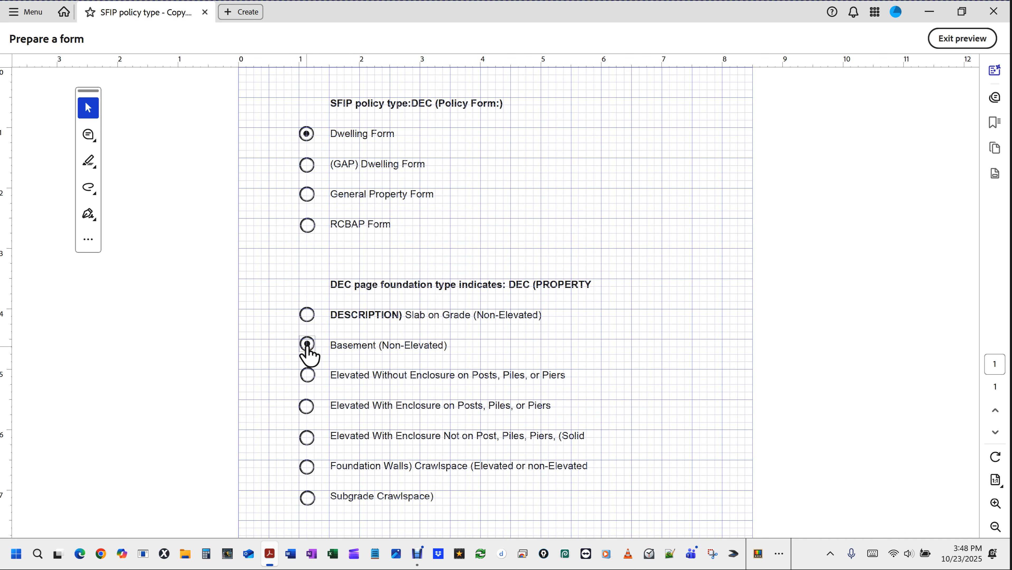
drag(356, 103, 383, 103)
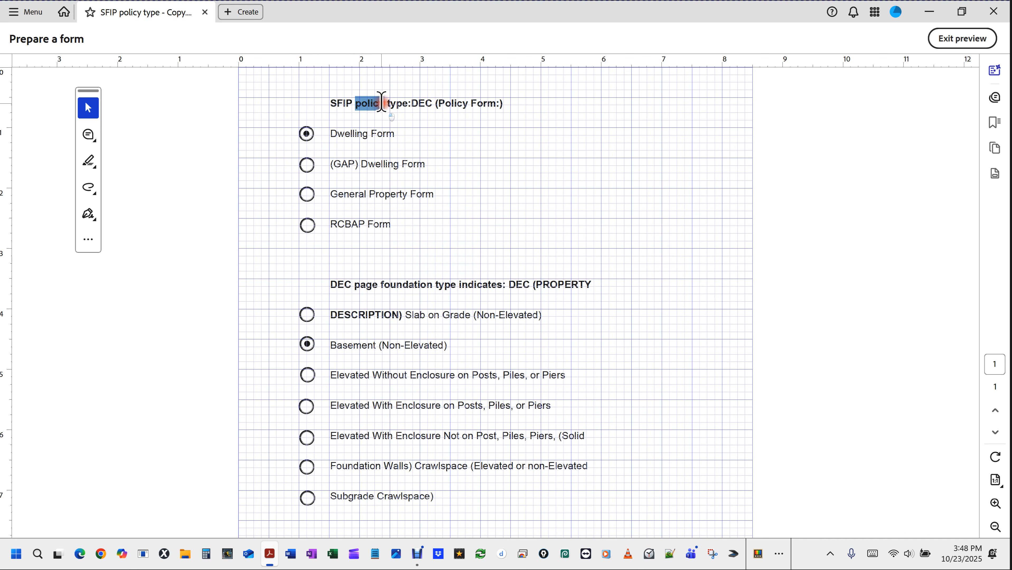
triple_click(382, 102)
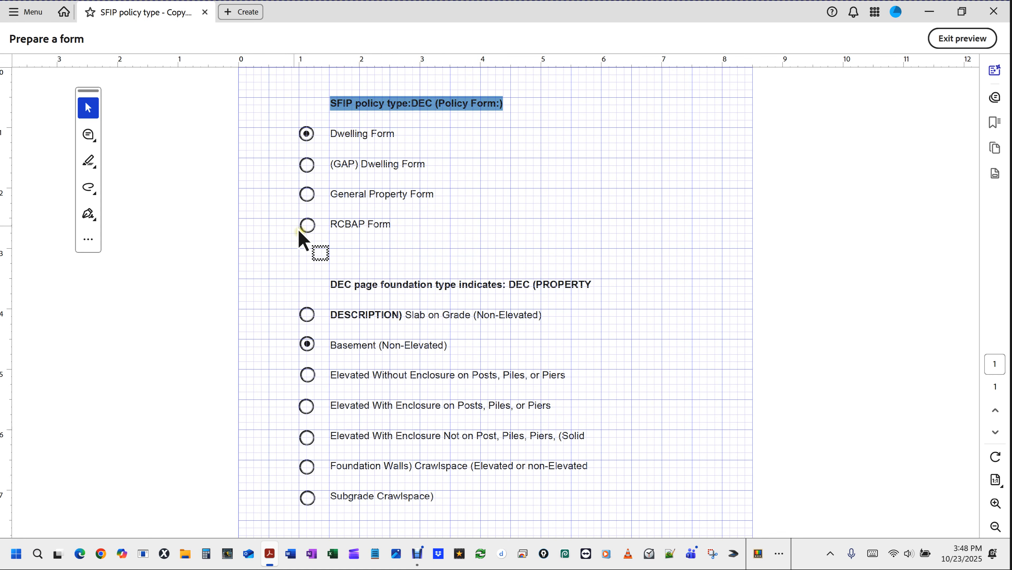
click(309, 196)
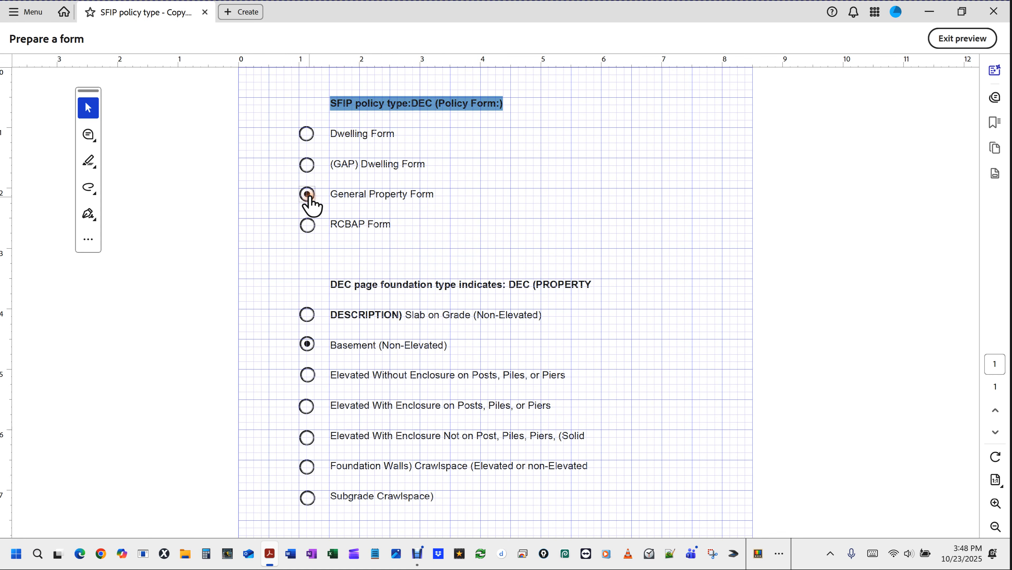
- Test switching the policy choice to Dwelling Form and back to General Property Form, then clear the heading text highlight
click(306, 134)
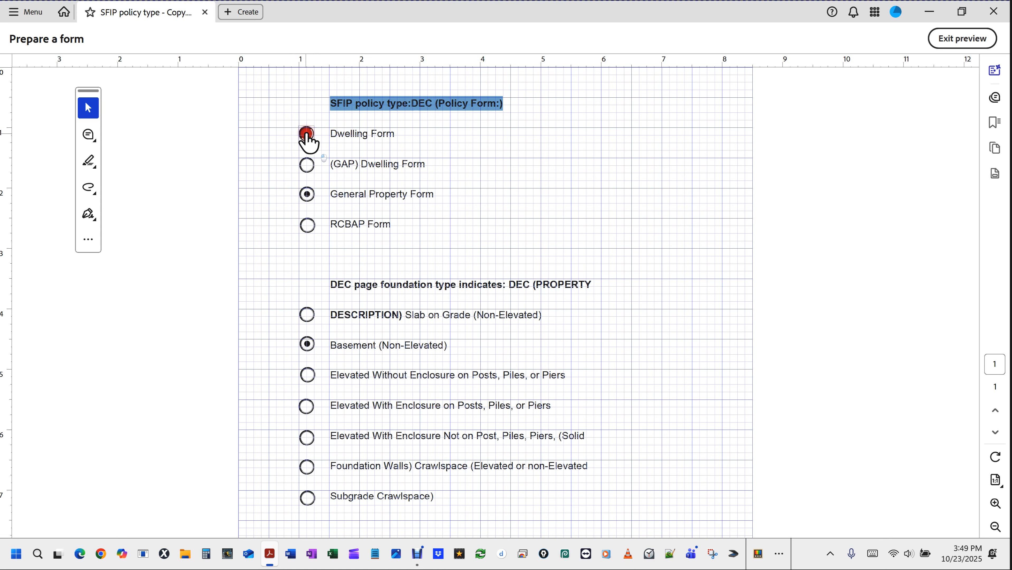
click(308, 195)
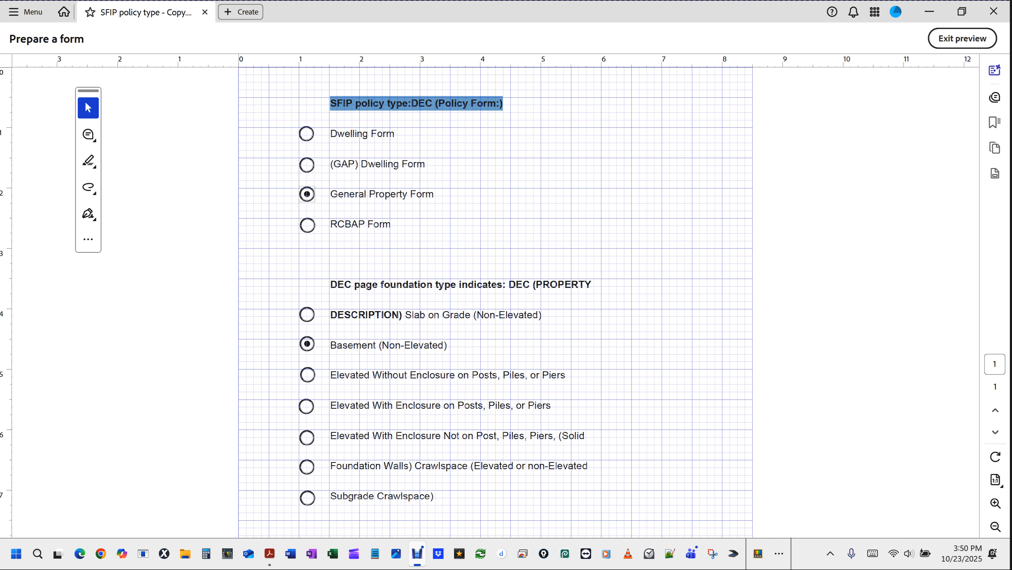
click(578, 218)
- Undo the test selections until no radio button is chosen in either group, and exit the preview
key(ctrl+z)
key(ctrl+shift+z)
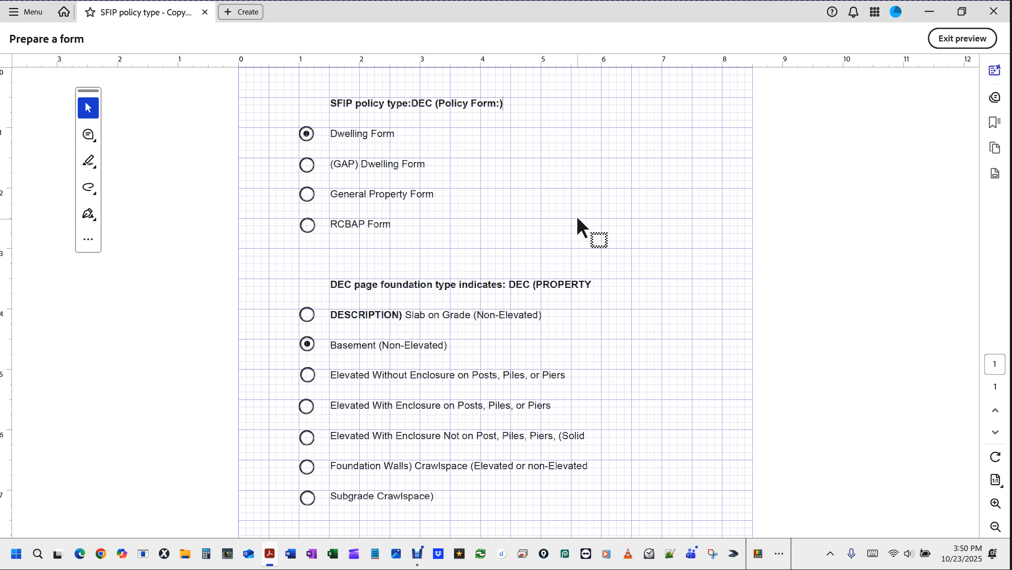
key(ctrl+z)
key(ctrl+z)
key(ctrl+z)
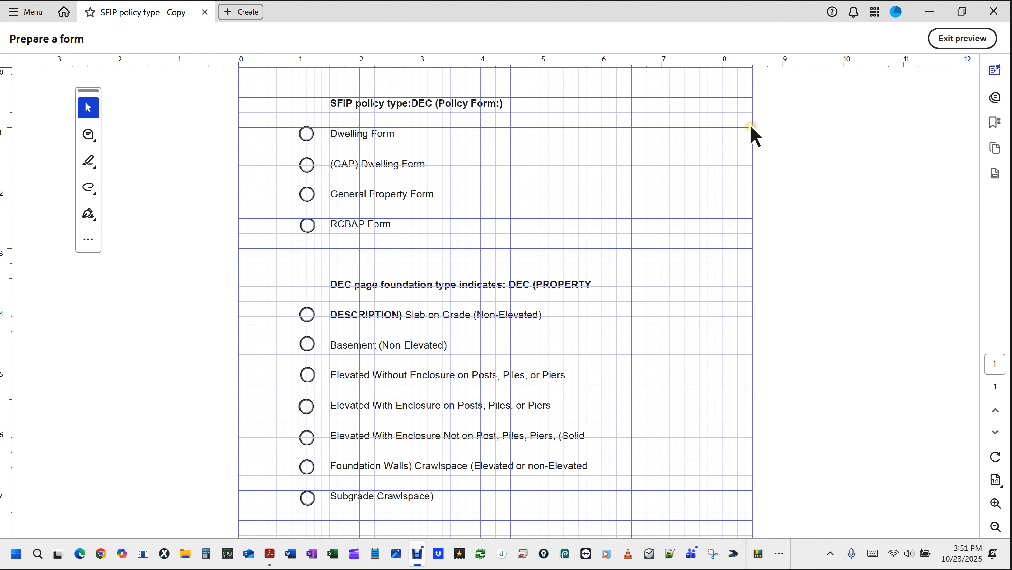
click(960, 39)
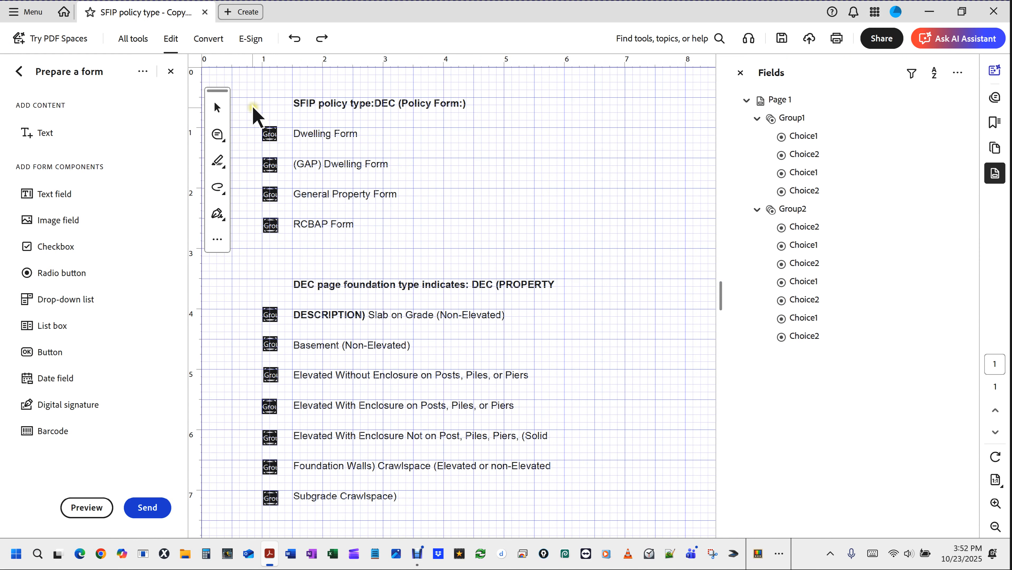
- Duplicate the Dwelling Form radio button and place the copy beside the SFIP policy type heading, aligned with the Group1 buttons
scroll(253, 109, up, 3)
scroll(253, 109, up, 3)
drag(252, 134, 325, 200)
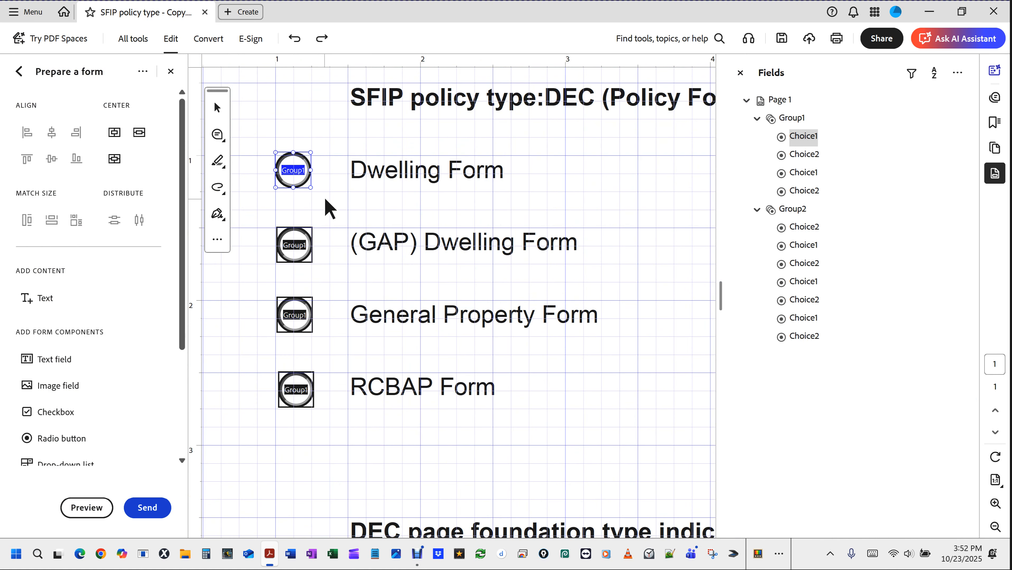
key(ctrl+c)
key(ctrl+v)
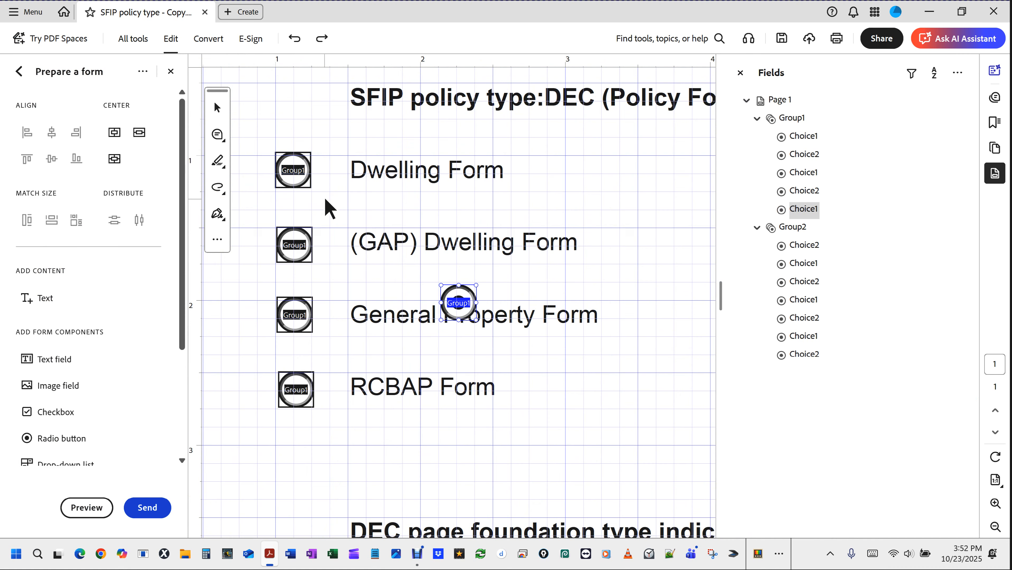
drag(463, 314, 292, 102)
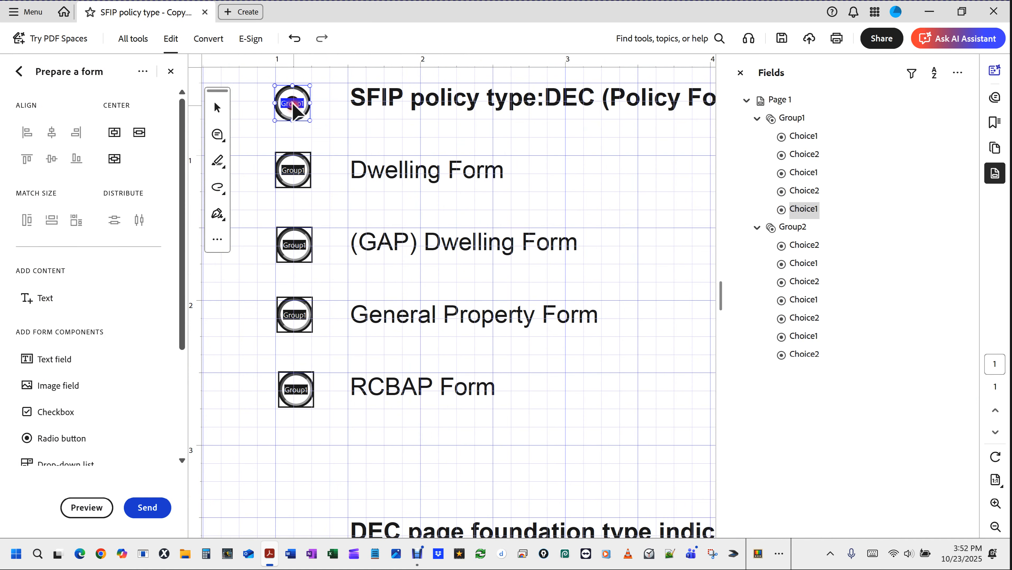
- Duplicate the Slab on Grade radio button and place the copy beside the DEC page foundation type heading, above the Group2 buttons
scroll(295, 104, down, 2)
scroll(296, 107, down, 8)
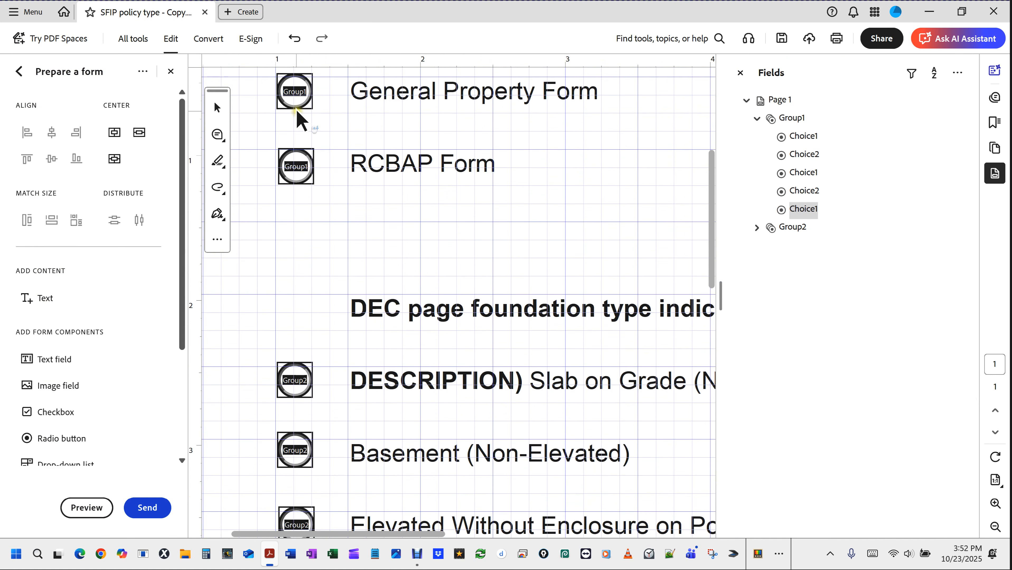
drag(258, 217, 327, 280)
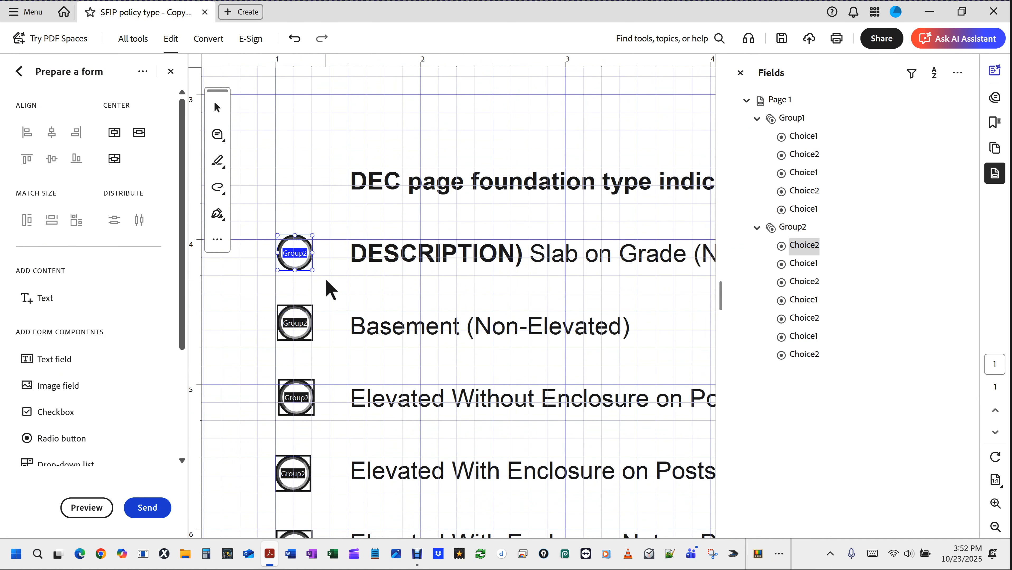
key(ctrl+v)
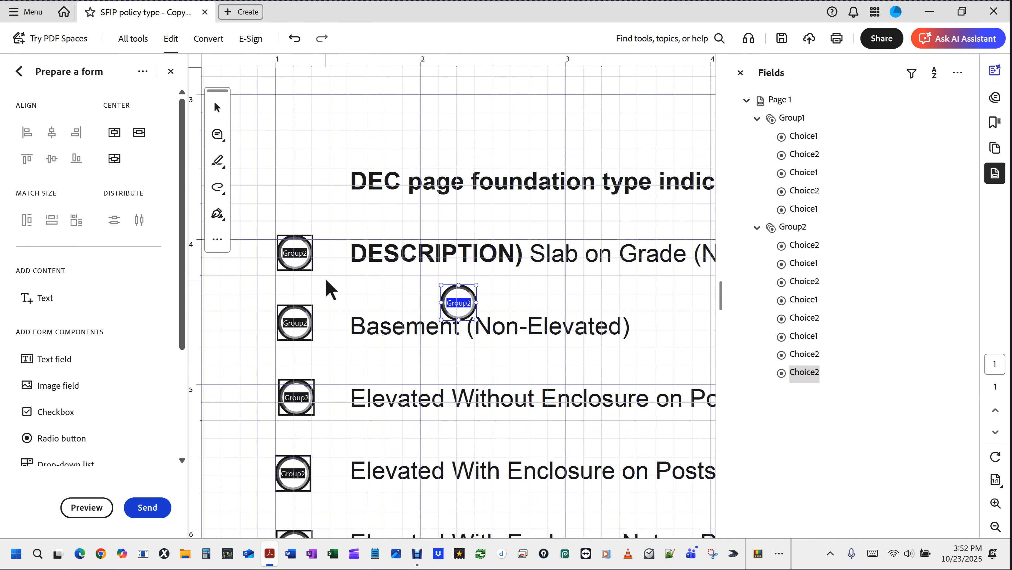
drag(456, 312, 289, 183)
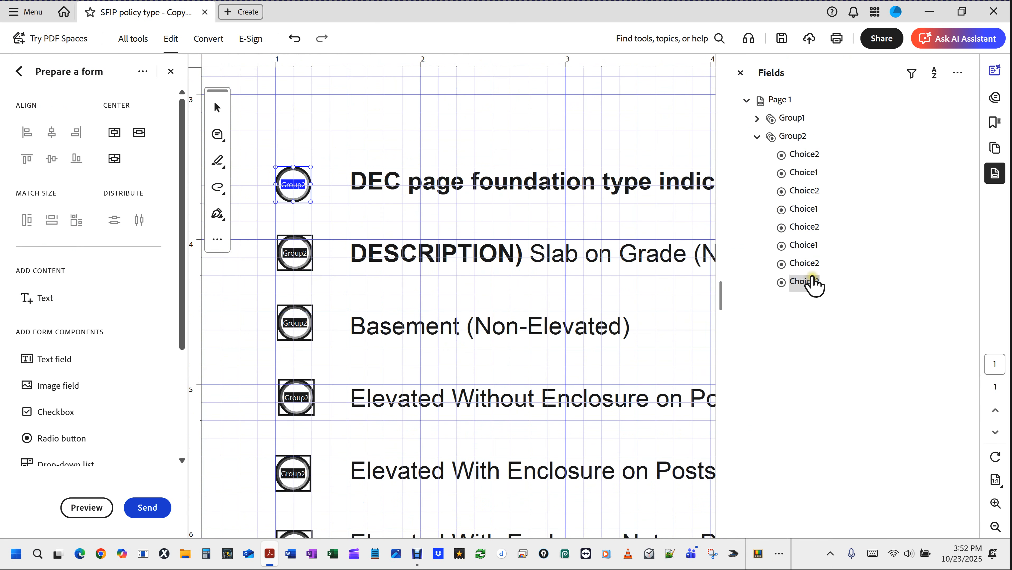
- Expand Group1 in the Fields list and review the radio buttons of both groups, including the heading copies, on the page
click(757, 119)
scroll(355, 352, down, 1)
scroll(355, 352, down, 2)
scroll(316, 222, up, 4)
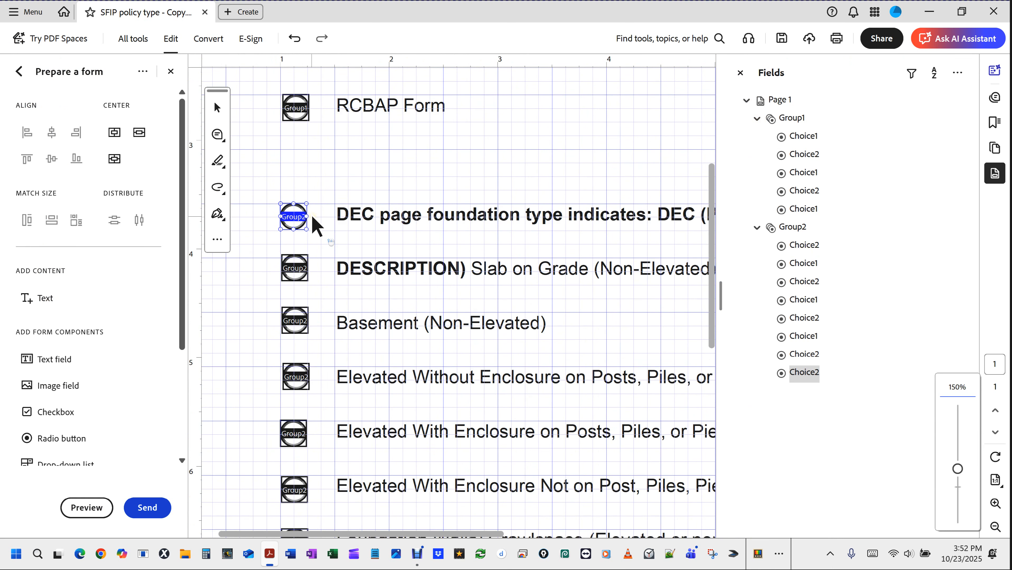
scroll(311, 138, up, 2)
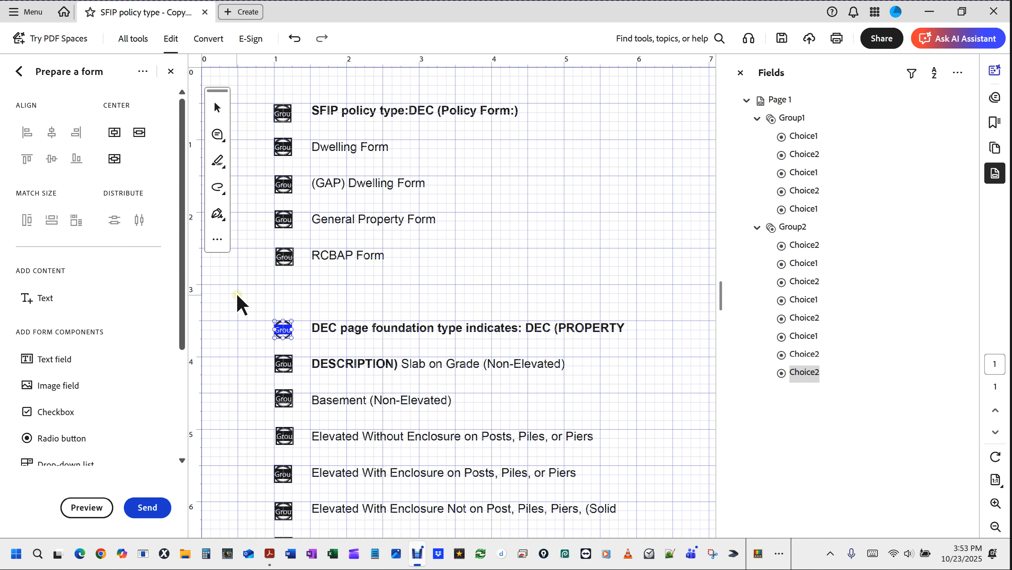
scroll(240, 306, down, 2)
scroll(239, 305, down, 3)
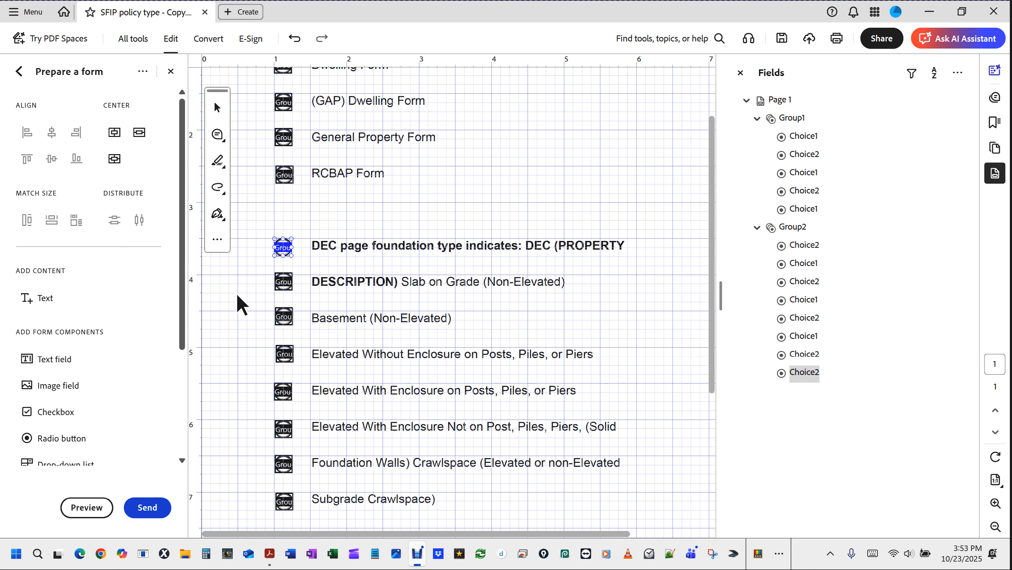
ctrl+scroll(239, 305, down, 2)
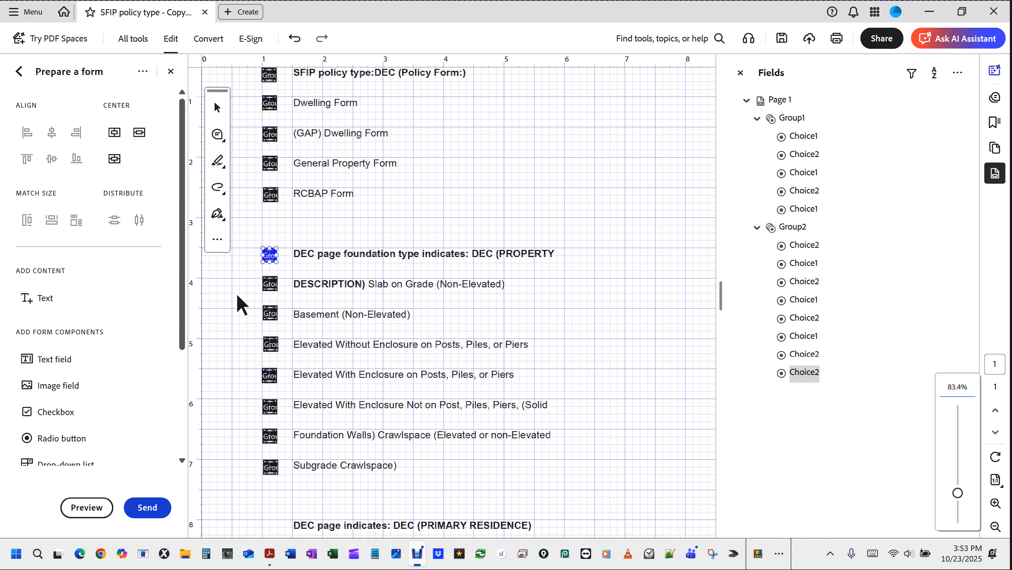
scroll(240, 306, up, 1)
scroll(237, 296, up, 1)
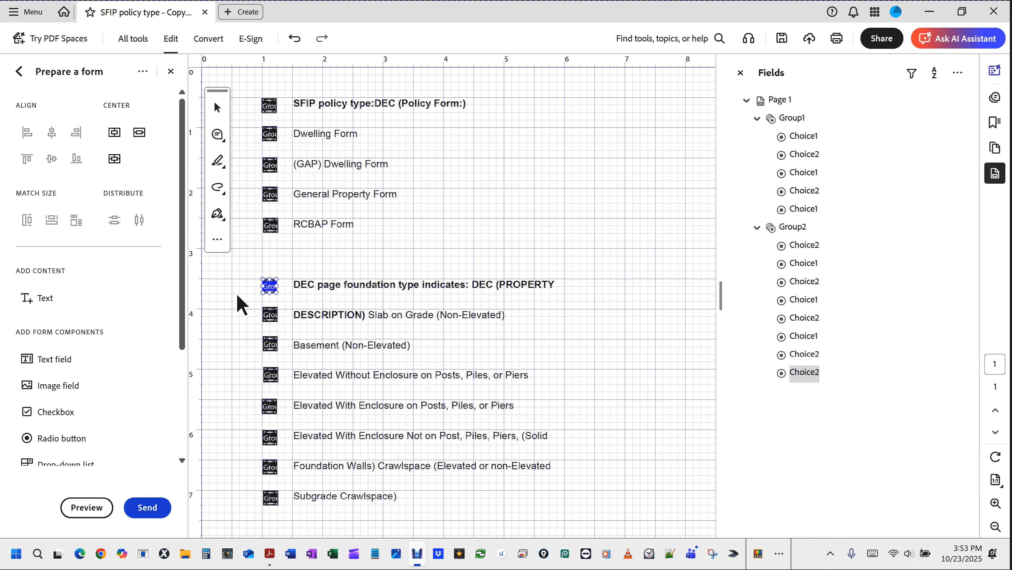
- Preview the form, test alternating between the heading radio buttons and answer choices in both groups, and exit the preview
click(86, 508)
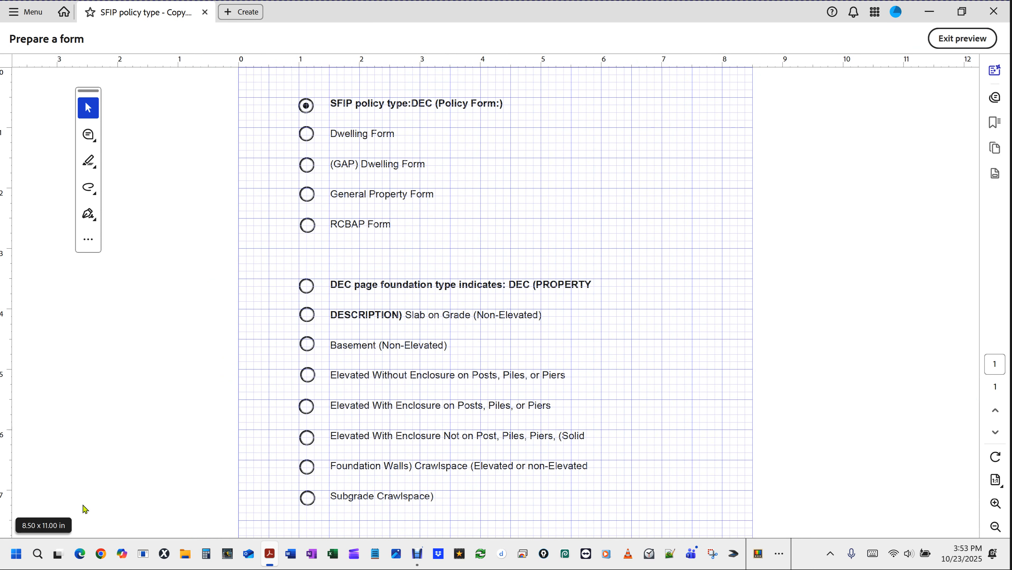
click(308, 107)
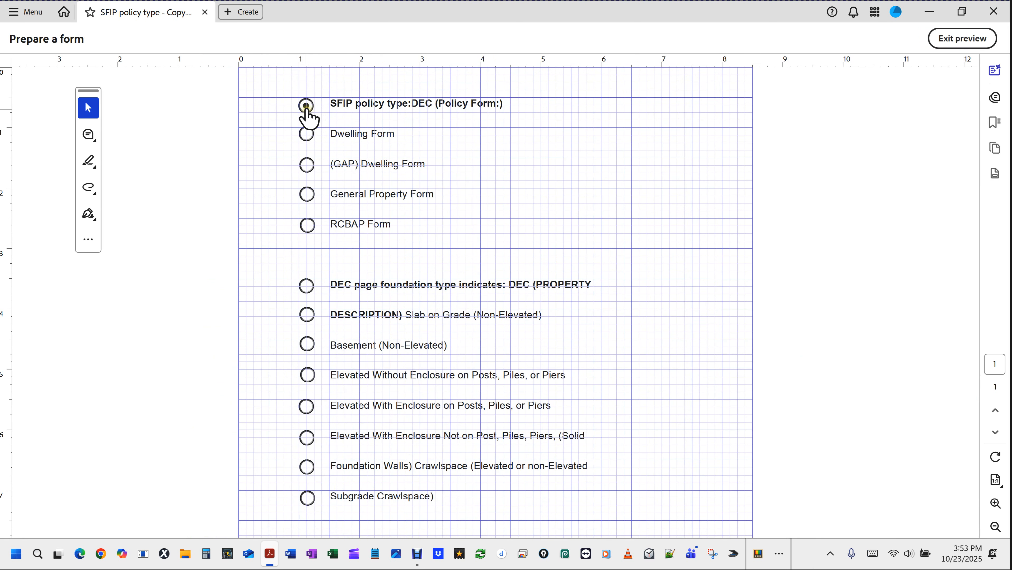
click(306, 106)
click(308, 135)
click(306, 106)
click(308, 376)
click(306, 293)
click(308, 408)
click(308, 167)
click(971, 43)
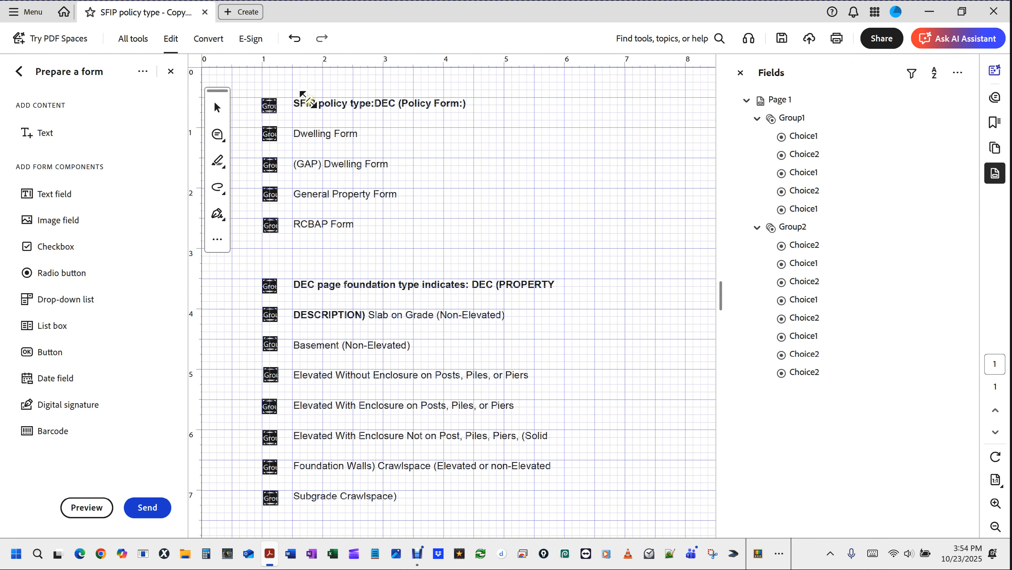
- Set the border color and text color of the radio button beside the SFIP policy type heading to white
drag(250, 91, 286, 118)
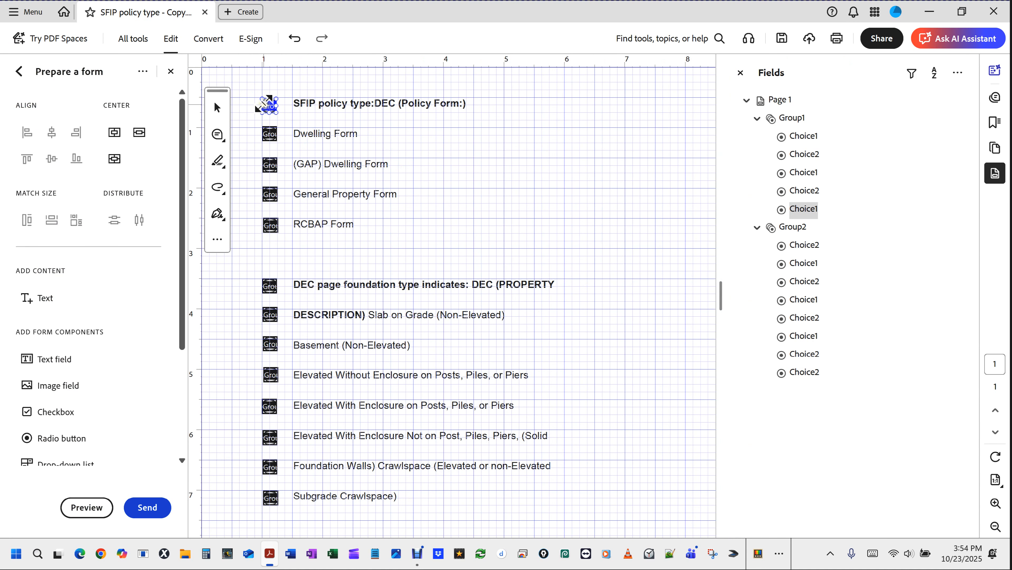
scroll(270, 107, up, 3)
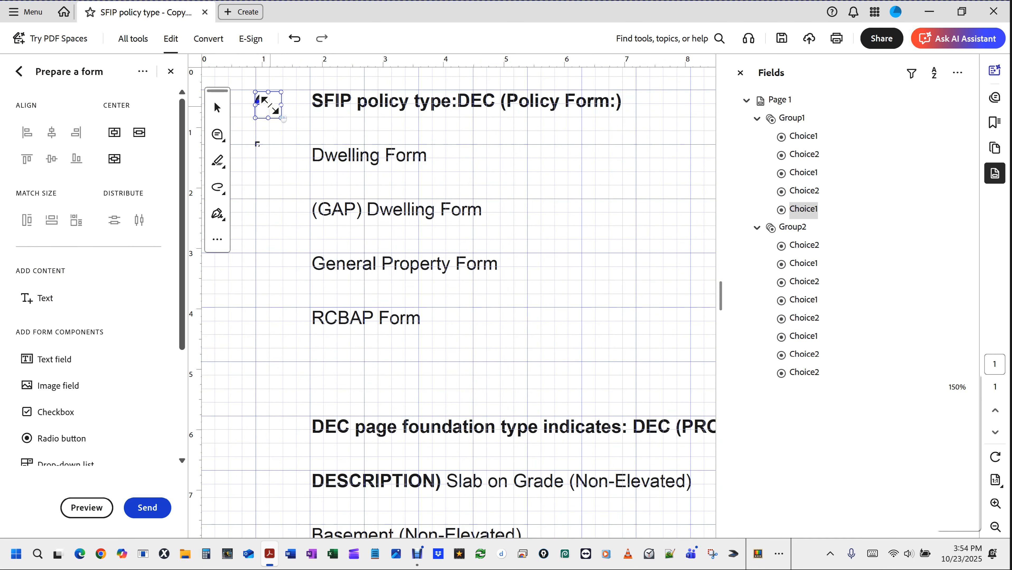
right_click(269, 108)
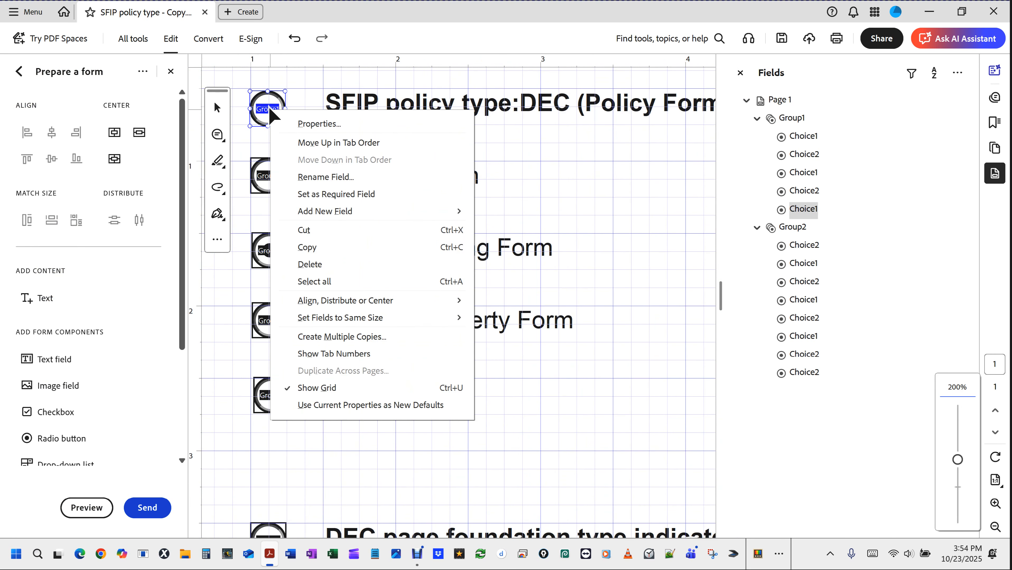
click(321, 124)
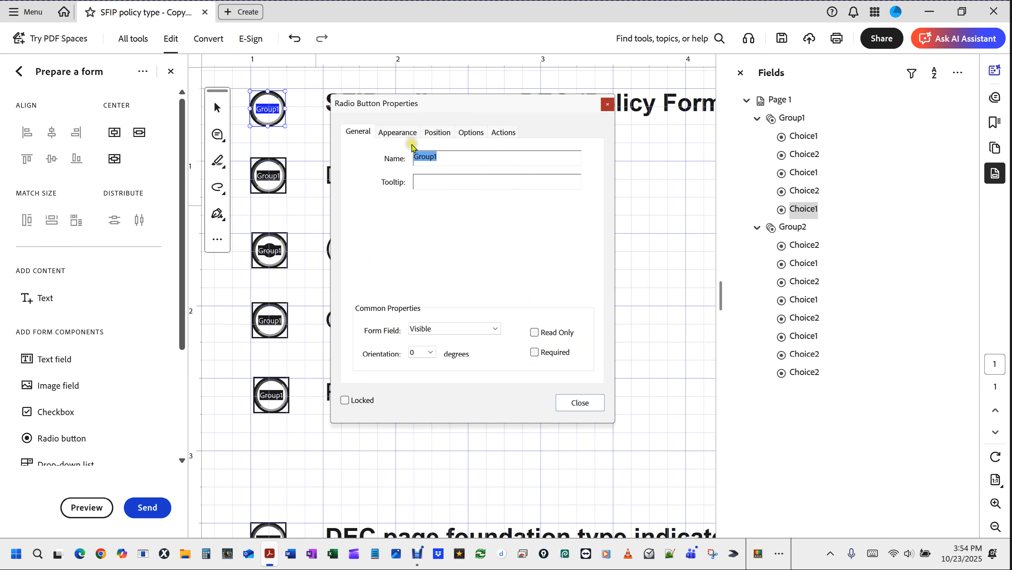
click(406, 135)
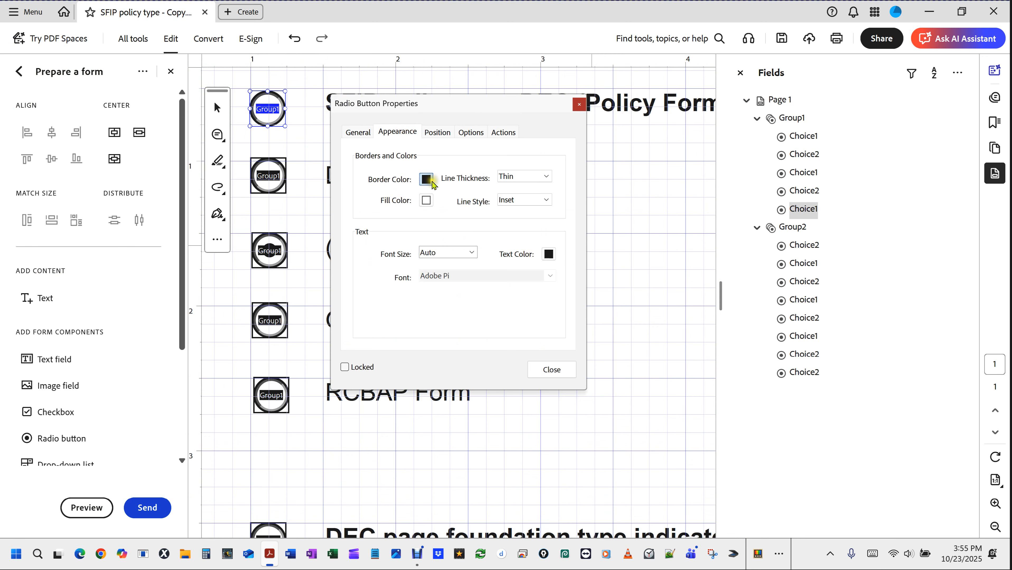
click(426, 179)
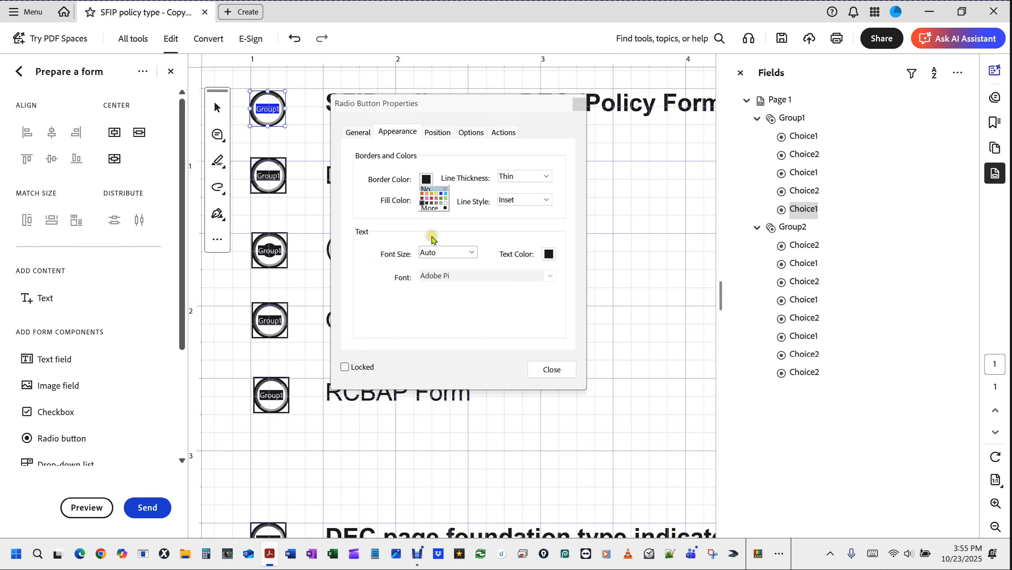
click(448, 204)
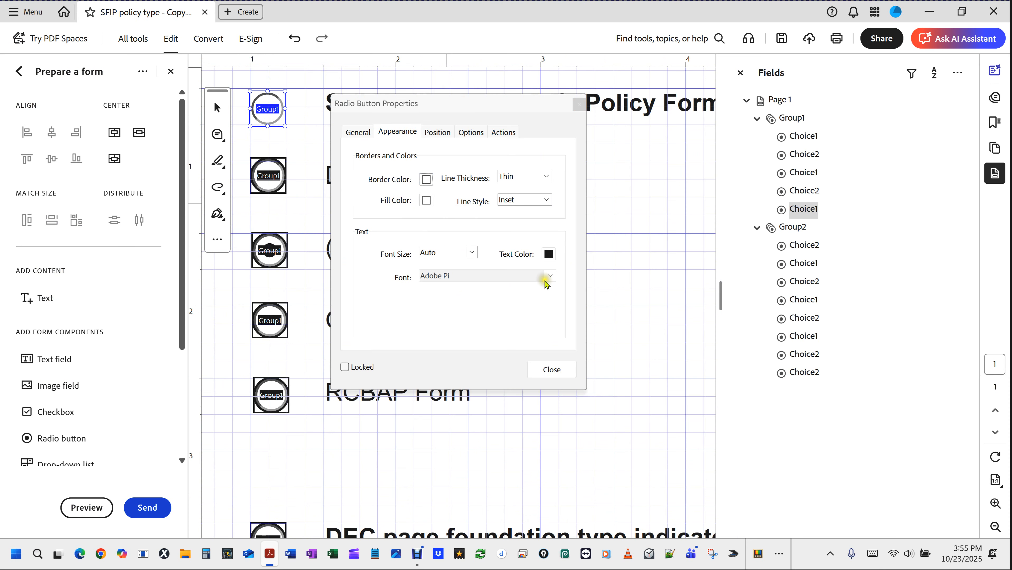
click(549, 254)
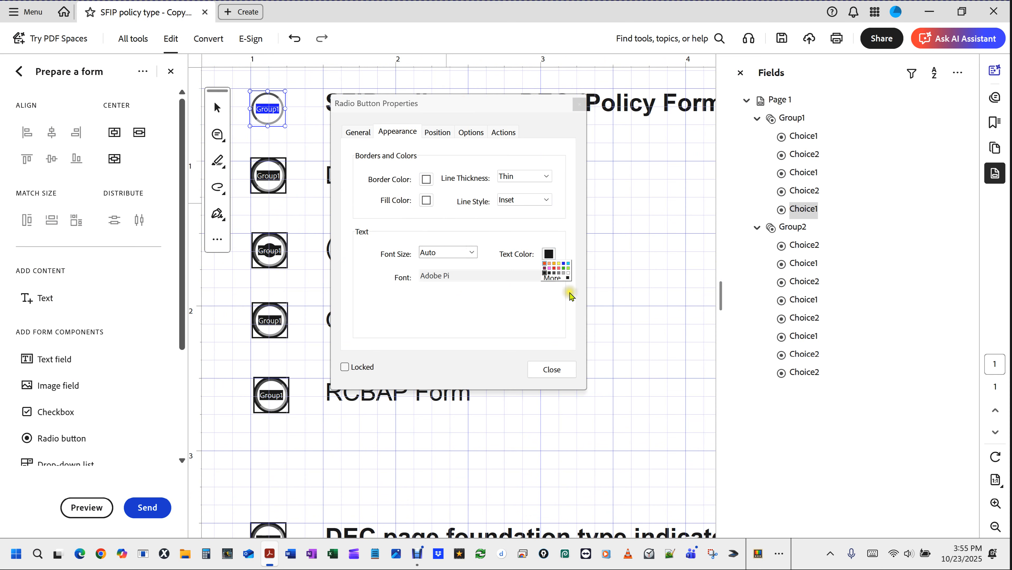
click(569, 274)
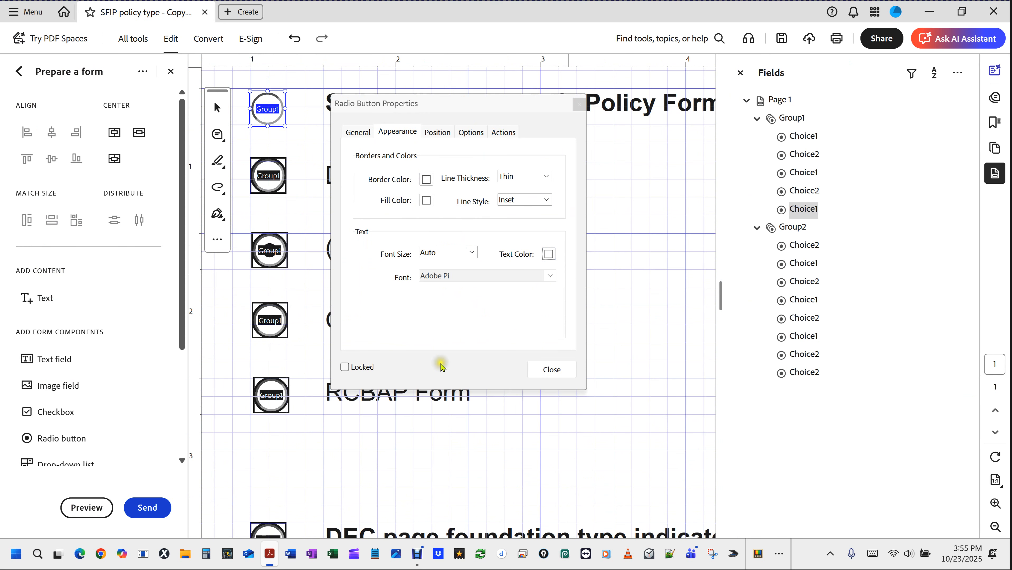
click(546, 370)
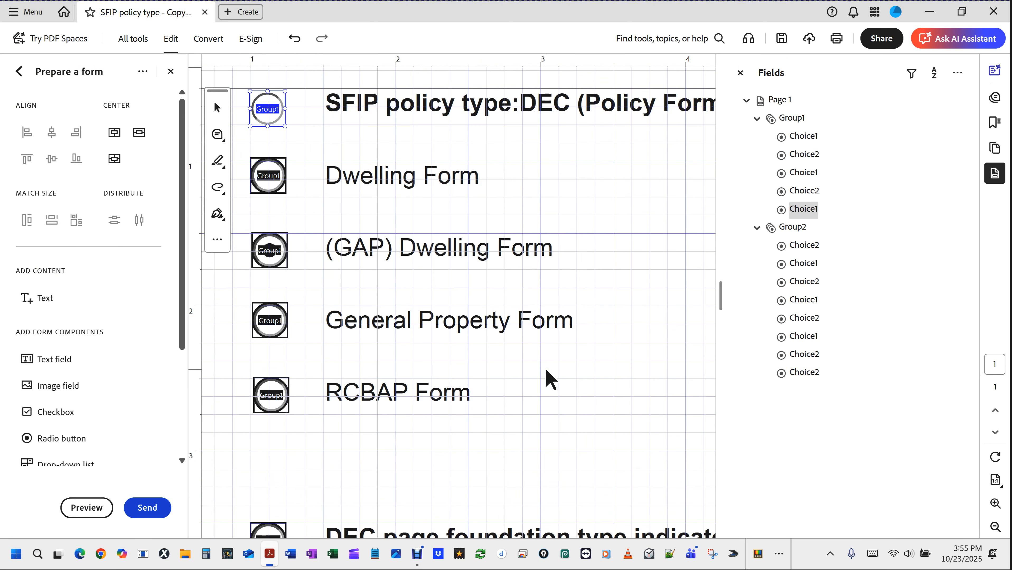
- Set the border color of the radio button beside the DEC page foundation type heading to white
scroll(546, 372, down, 3)
scroll(549, 379, down, 5)
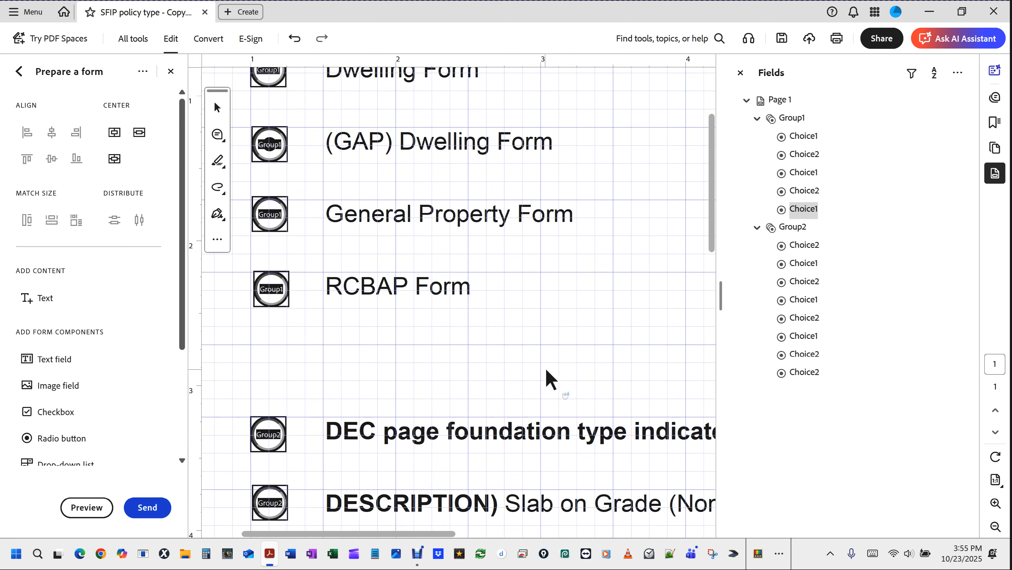
drag(235, 338, 300, 401)
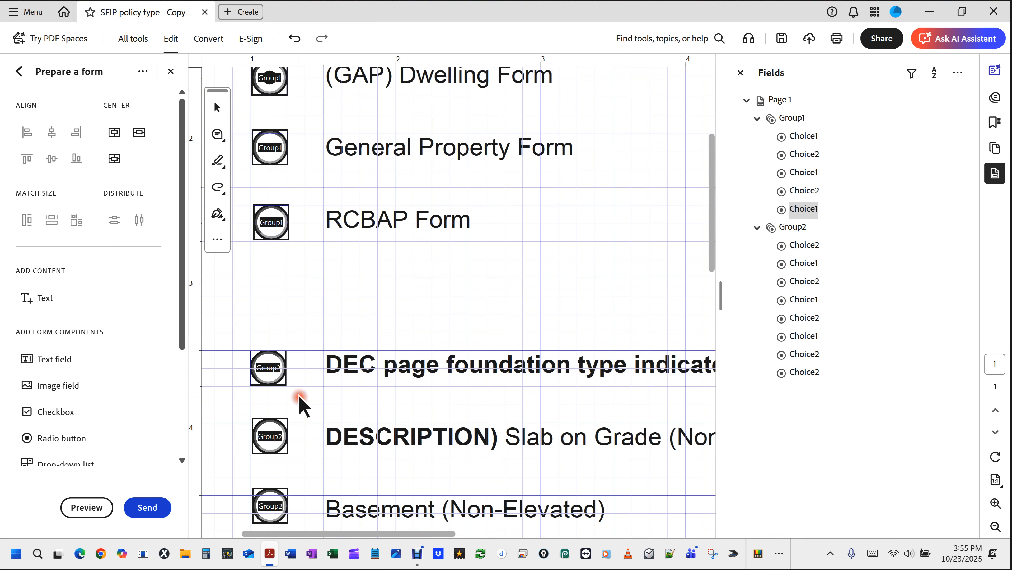
right_click(272, 374)
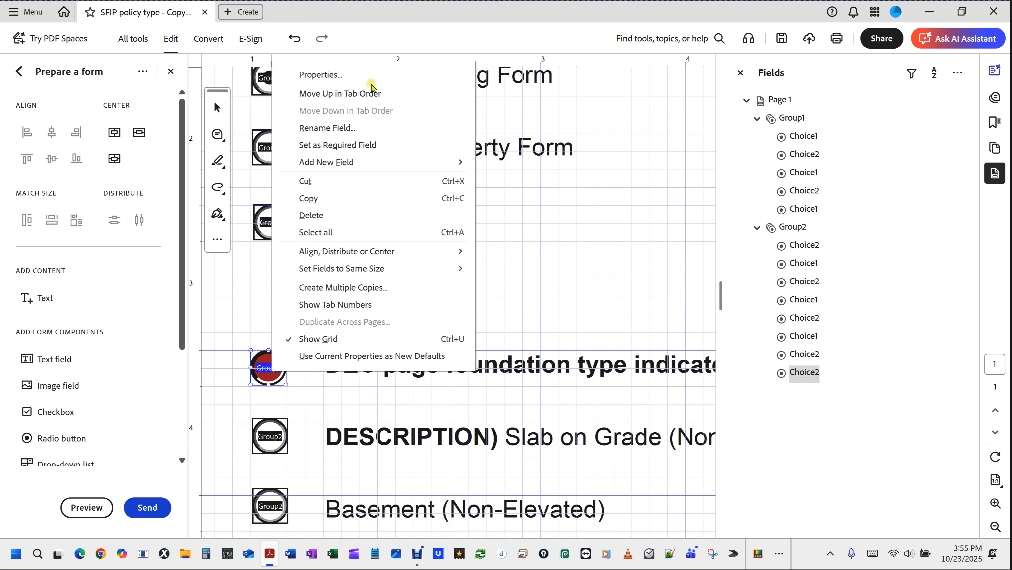
click(362, 77)
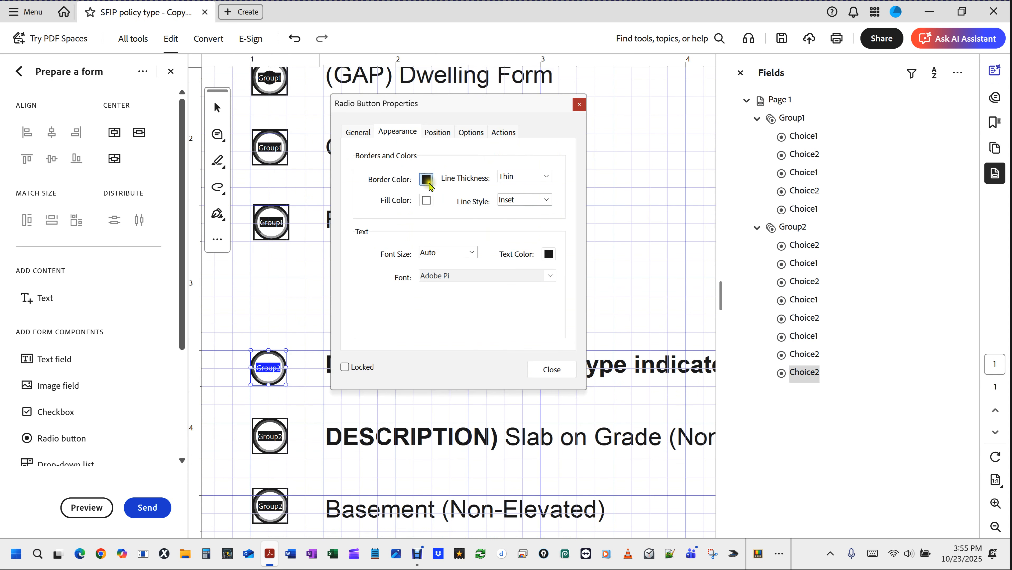
click(426, 179)
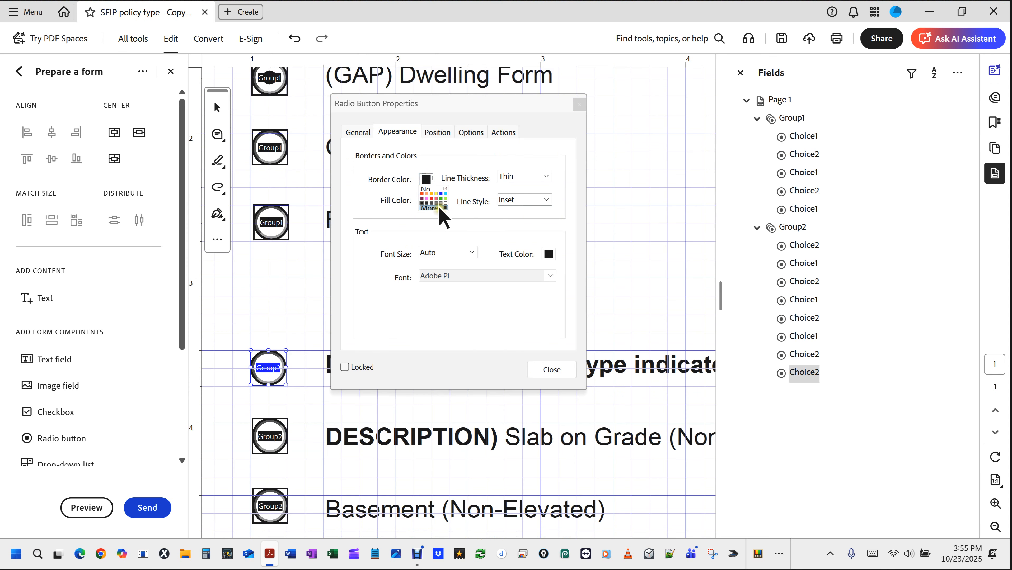
click(446, 207)
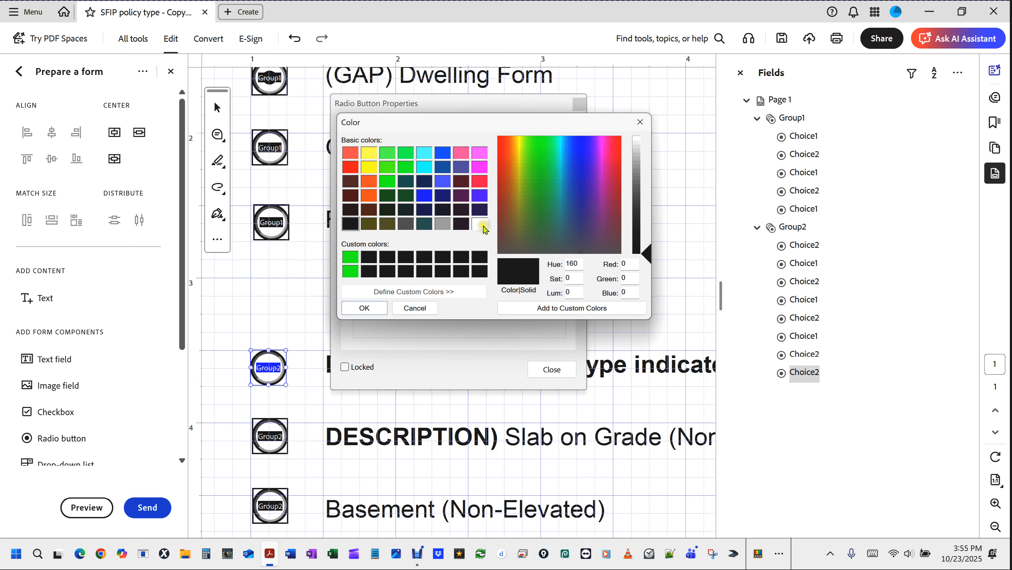
click(480, 224)
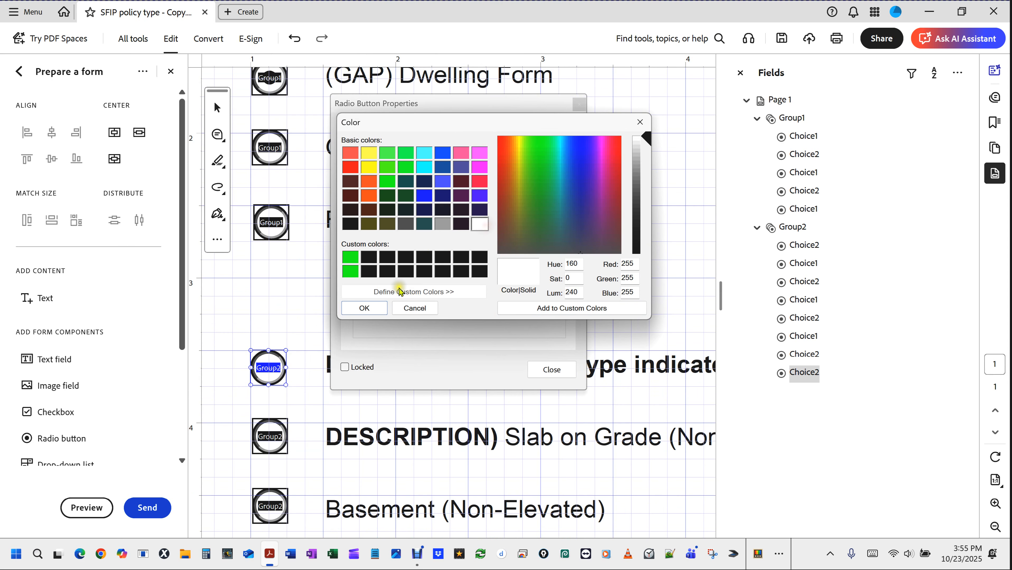
click(363, 308)
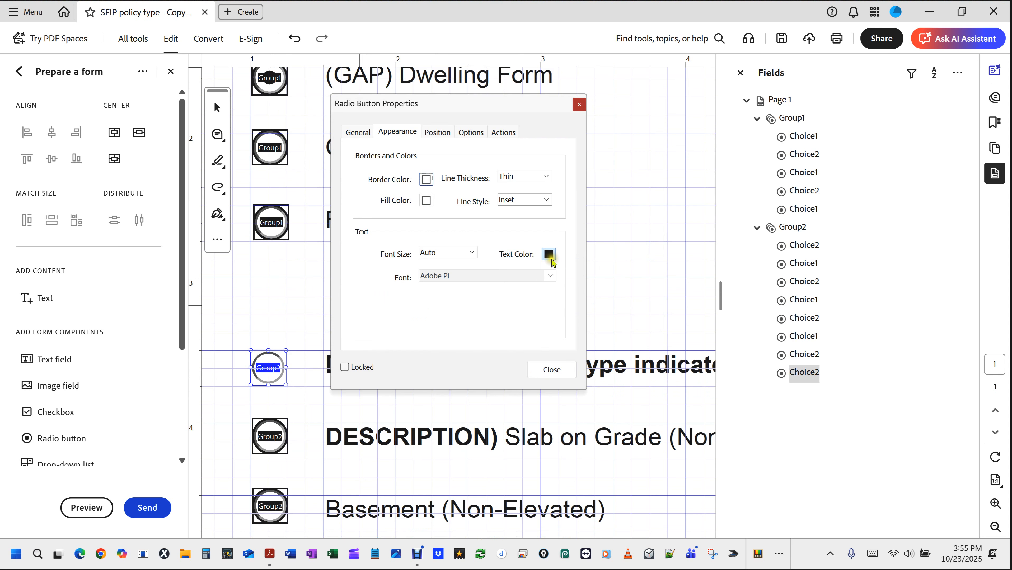
- Set the text color of the foundation type heading's radio button to white and close its properties
click(549, 255)
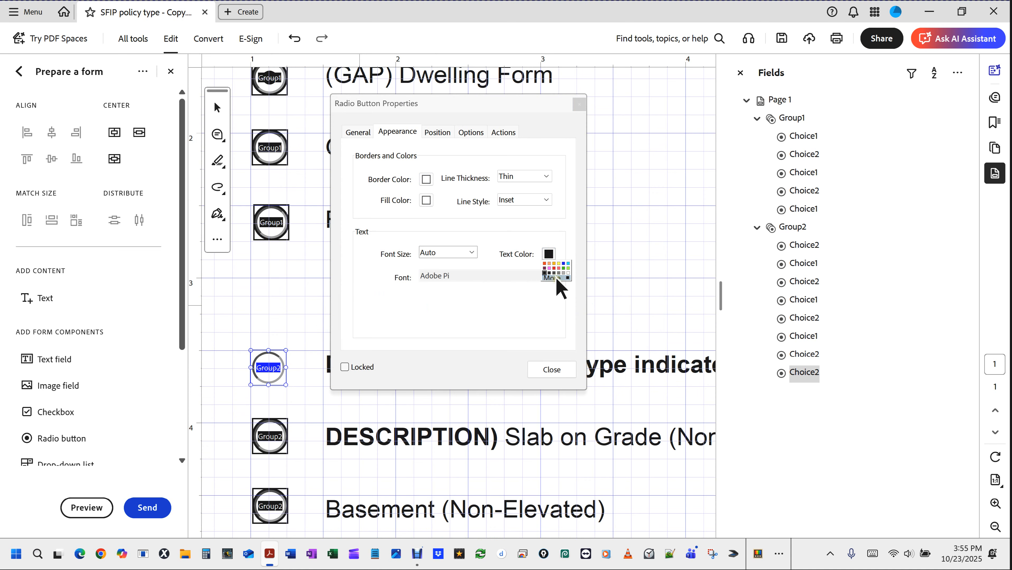
click(556, 280)
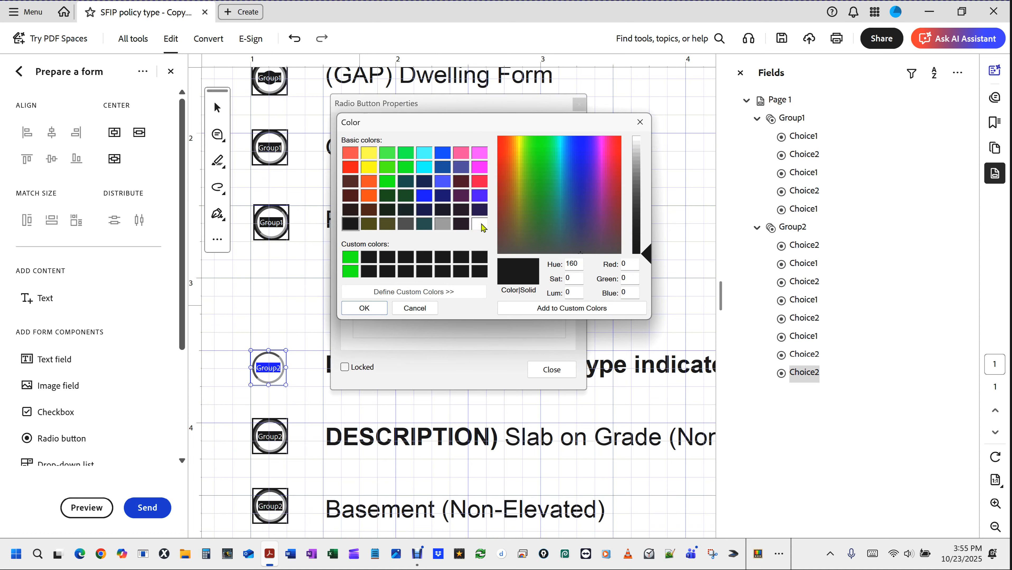
click(482, 225)
click(362, 308)
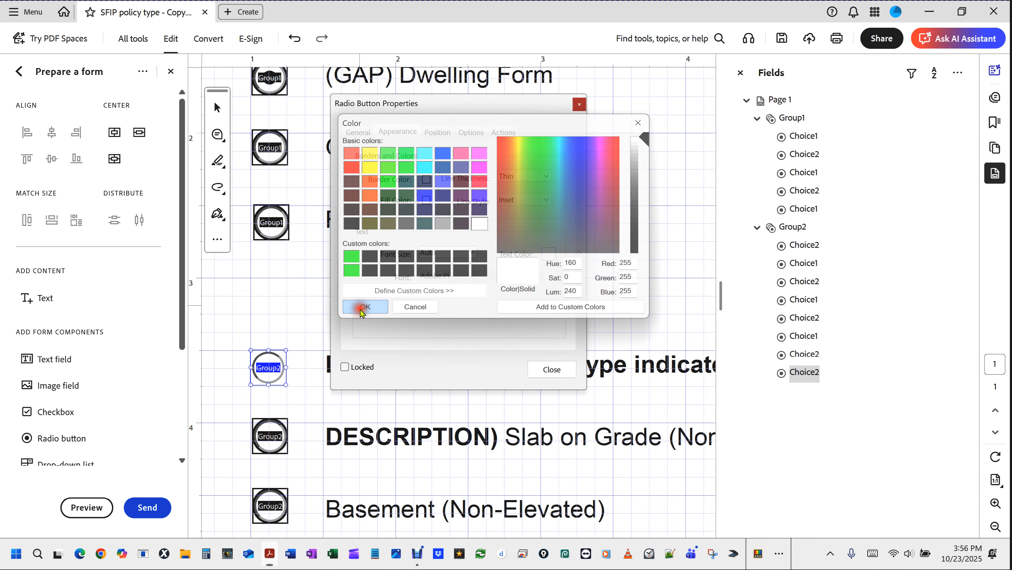
click(549, 367)
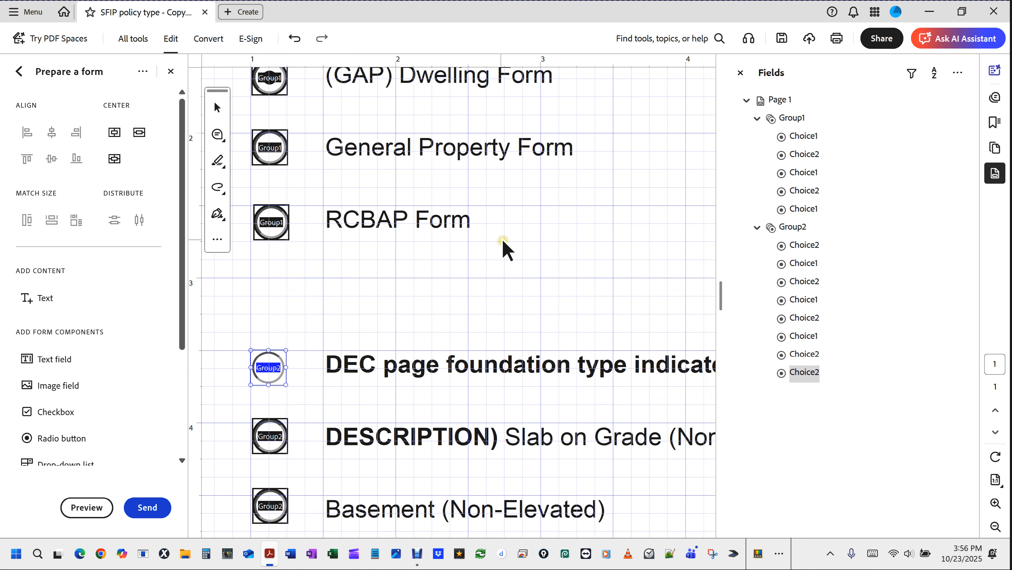
- Preview the form and clear the visible answers in both groups using the white radio buttons beside the two headings
scroll(509, 254, down, 5)
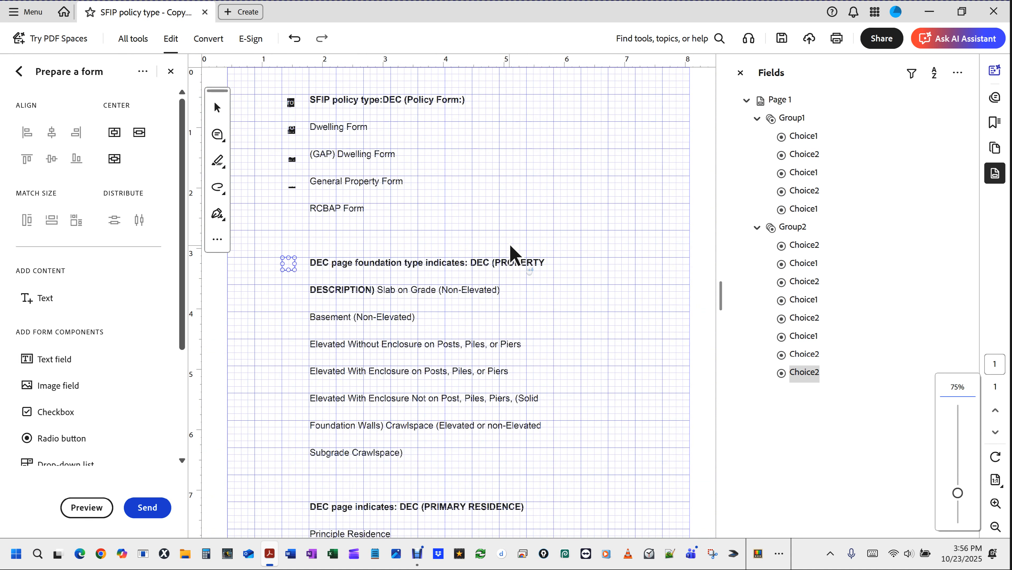
click(83, 508)
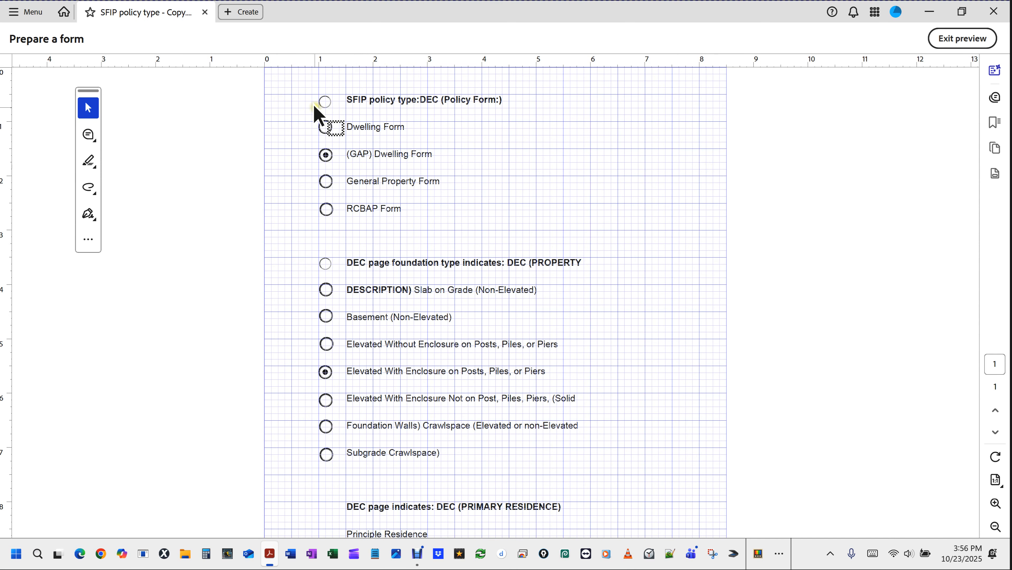
scroll(314, 106, up, 1)
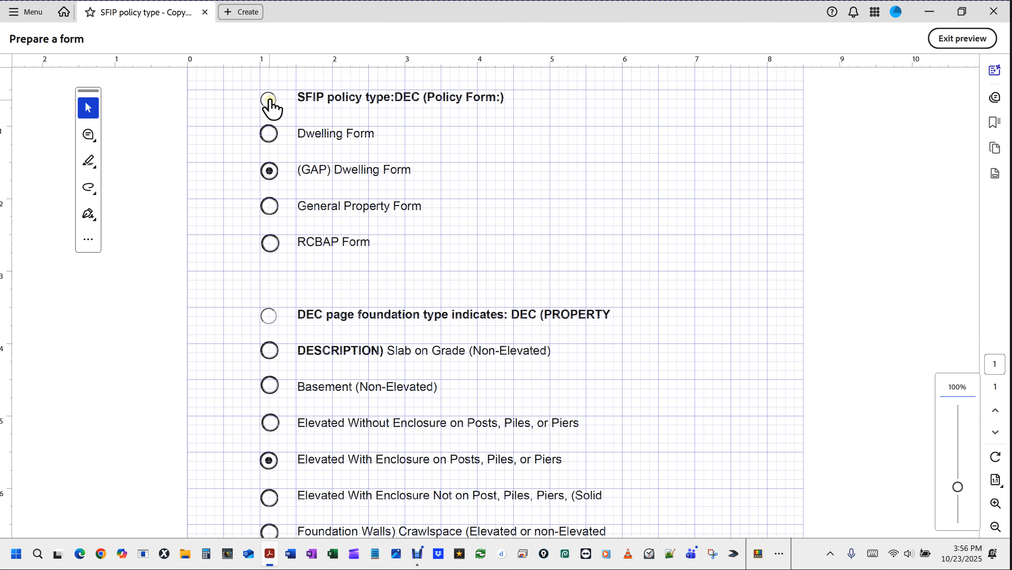
click(781, 376)
click(269, 102)
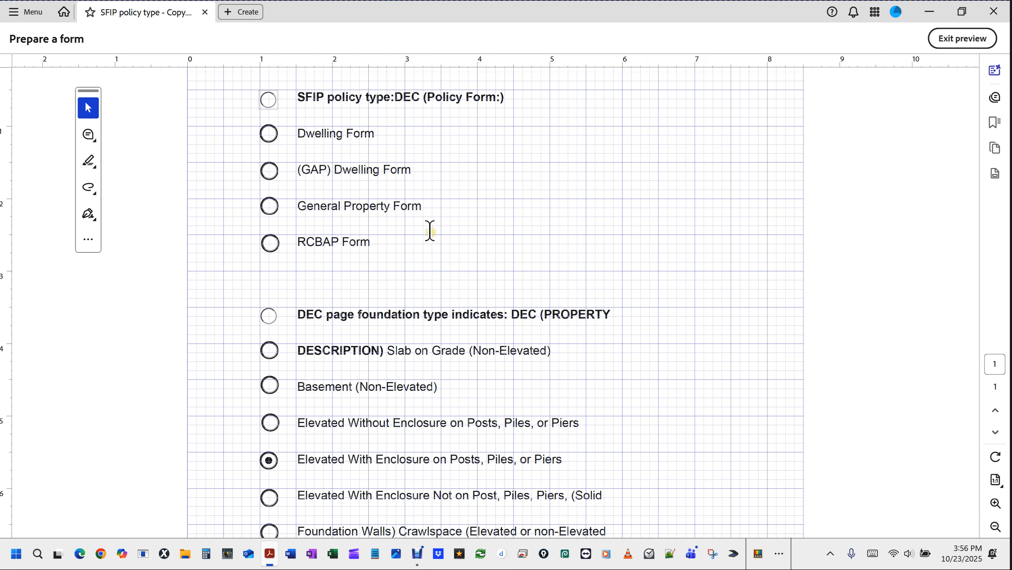
click(316, 143)
click(269, 317)
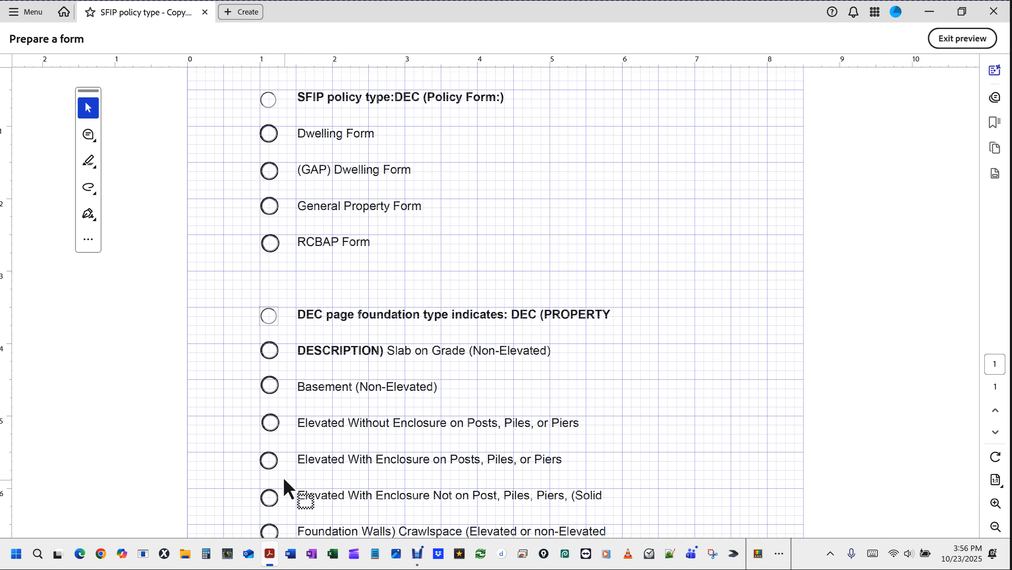
- Test choosing (GAP) Dwelling Form and Basement (Non-Elevated), reset both groups with their heading radio buttons, and exit the preview
click(268, 172)
click(272, 386)
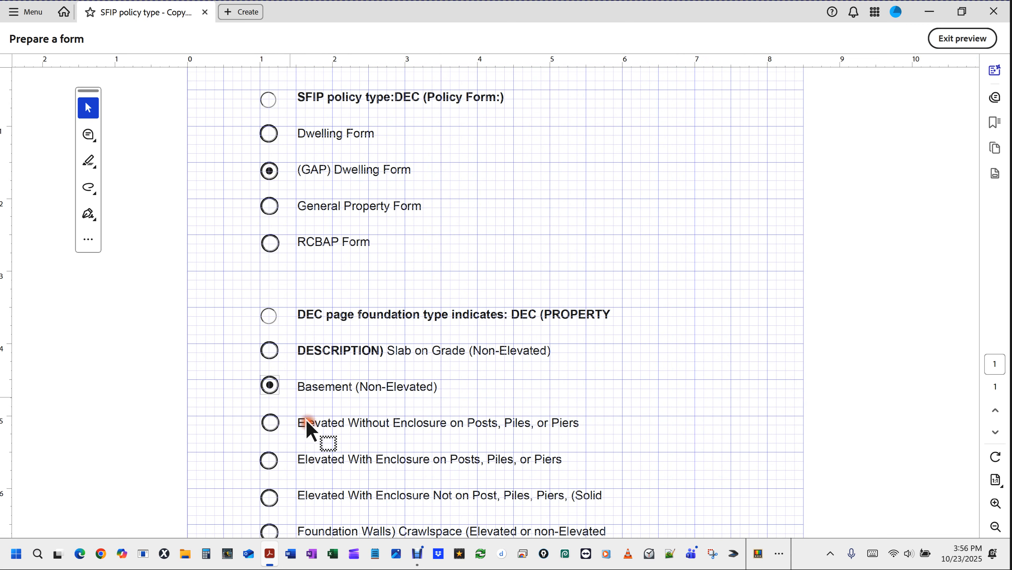
click(269, 385)
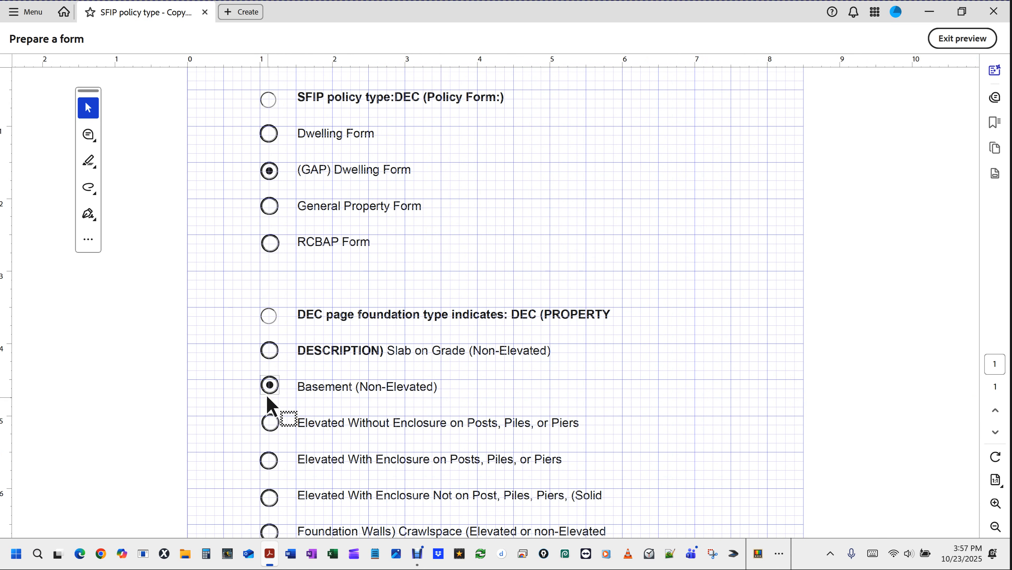
click(272, 321)
click(268, 316)
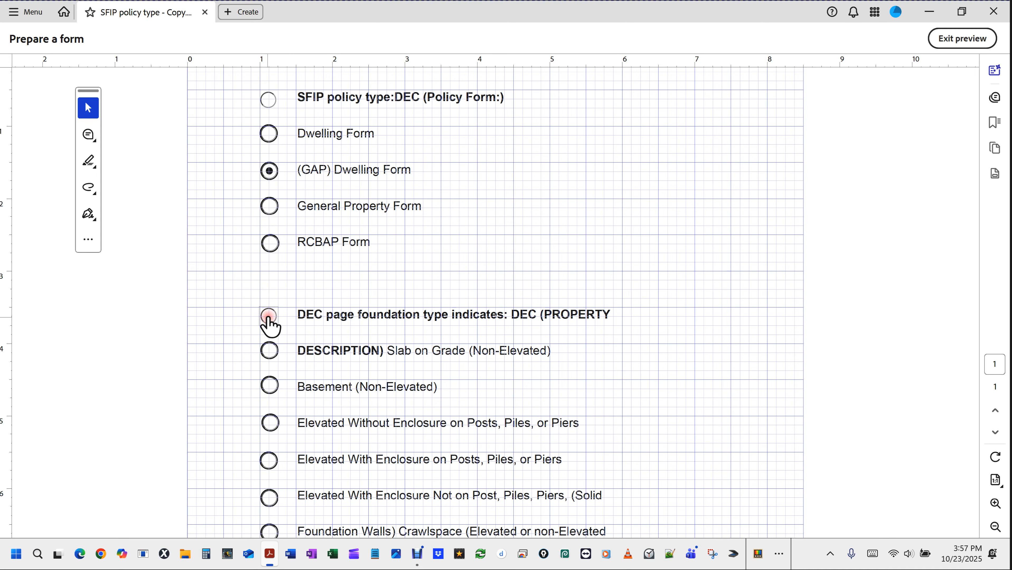
click(270, 98)
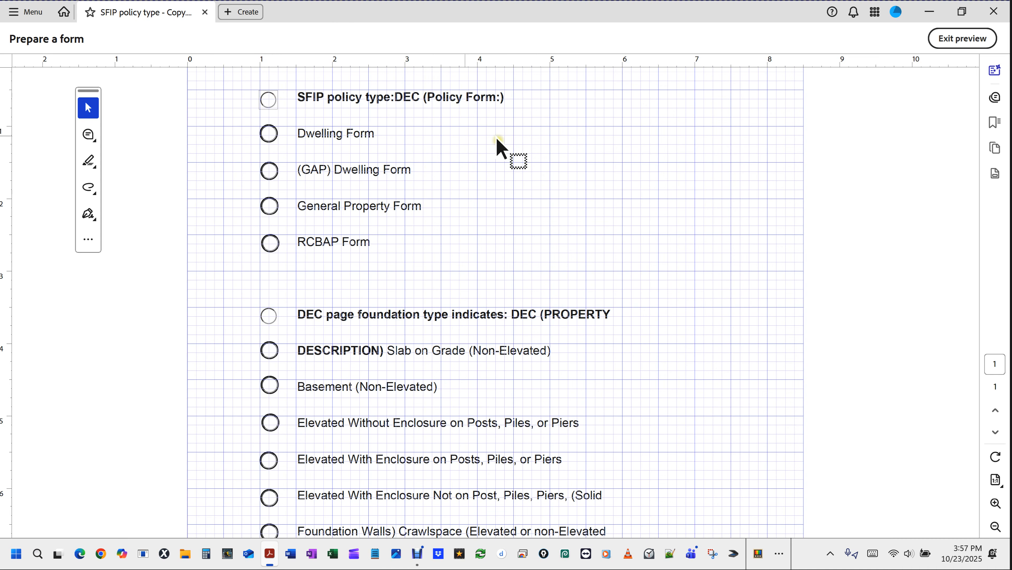
click(966, 43)
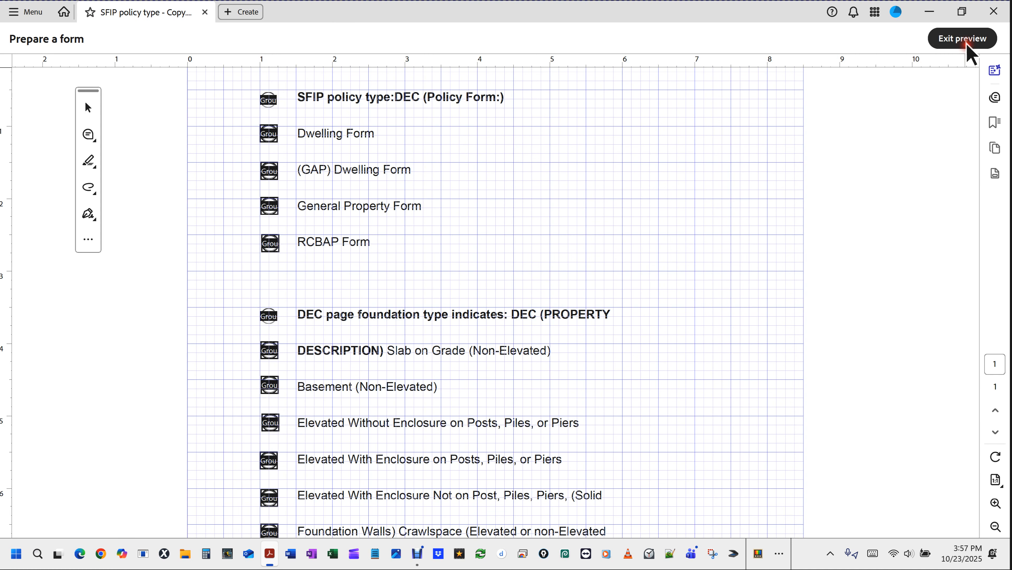
- Delete the white radio buttons beside the SFIP policy type and DEC page foundation type headings
drag(264, 77, 301, 116)
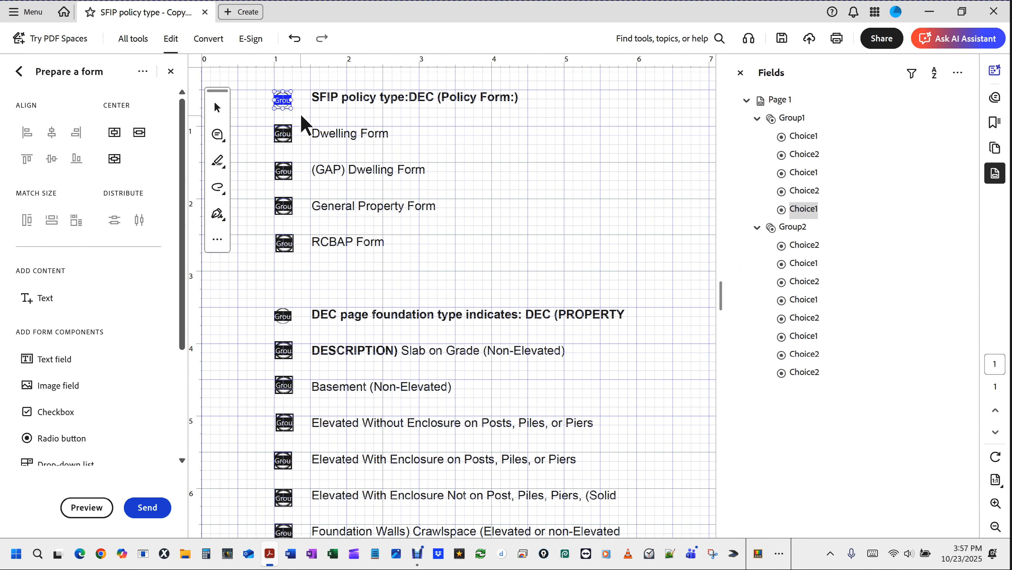
key(Delete)
drag(260, 296, 301, 336)
key(Delete)
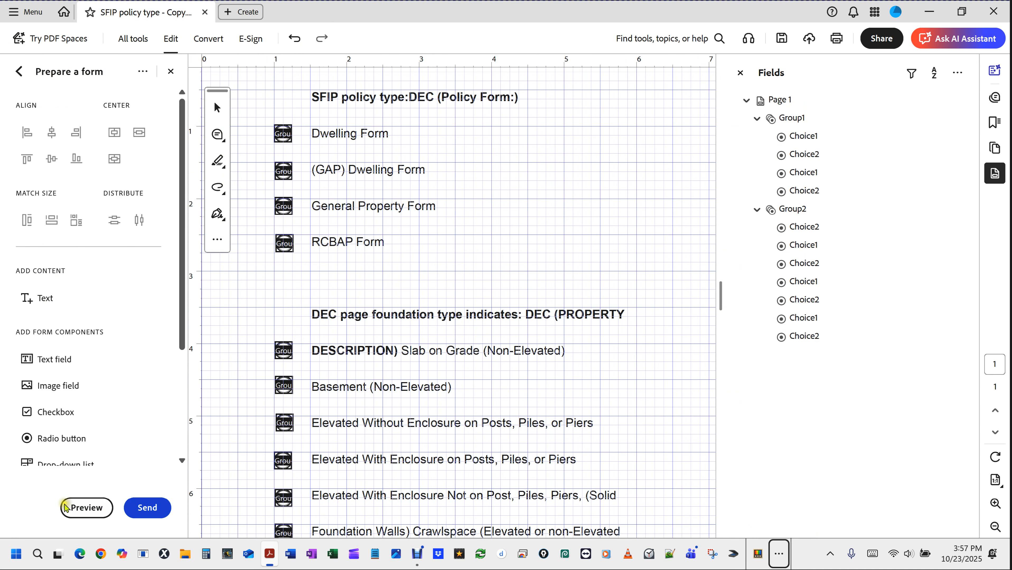
- Preview the form without heading buttons, choose General Property Form and Basement (Non-Elevated), and exit the preview
click(86, 508)
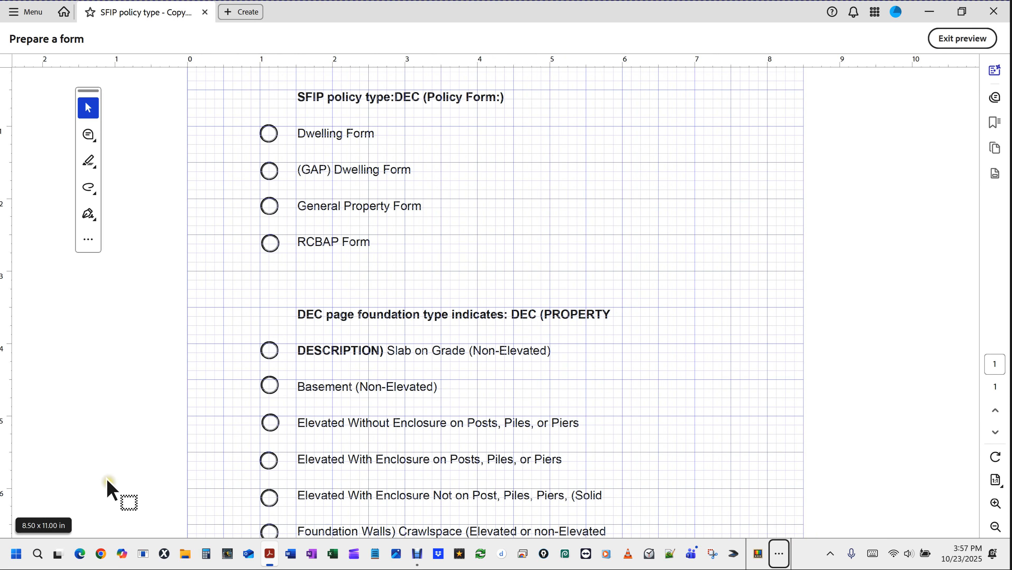
key(ctrl+minus)
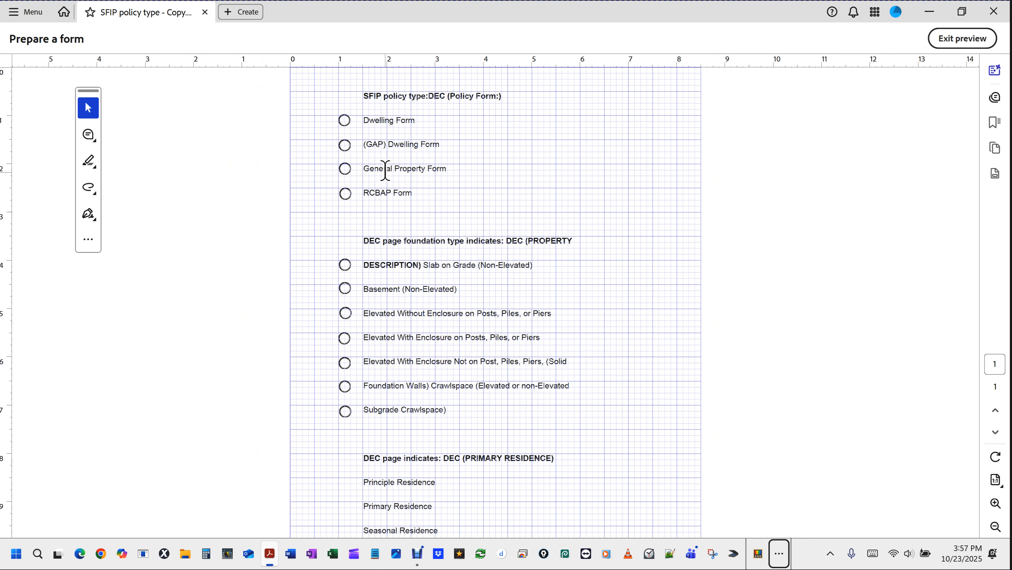
click(345, 171)
click(346, 288)
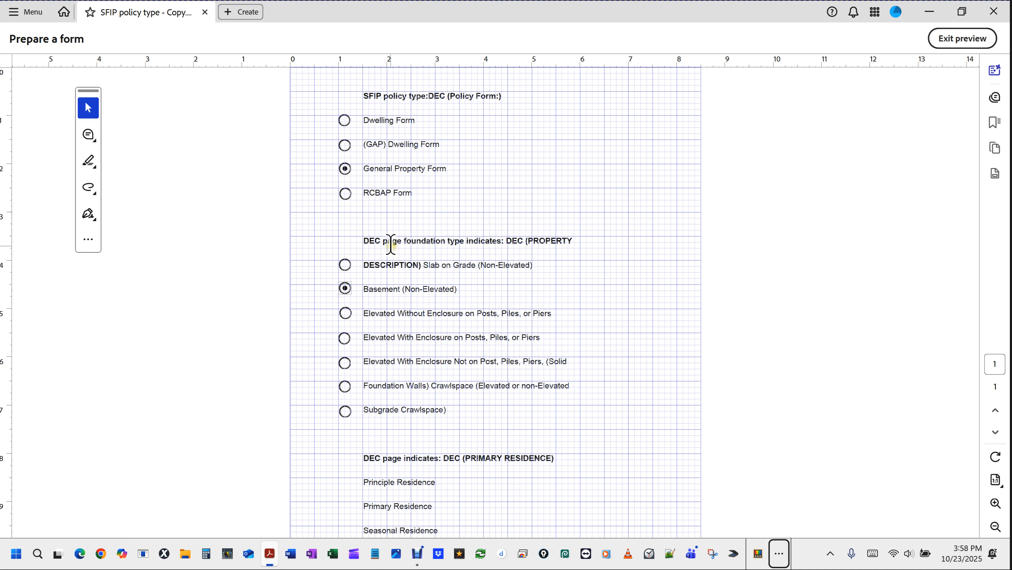
scroll(324, 101, up, 3)
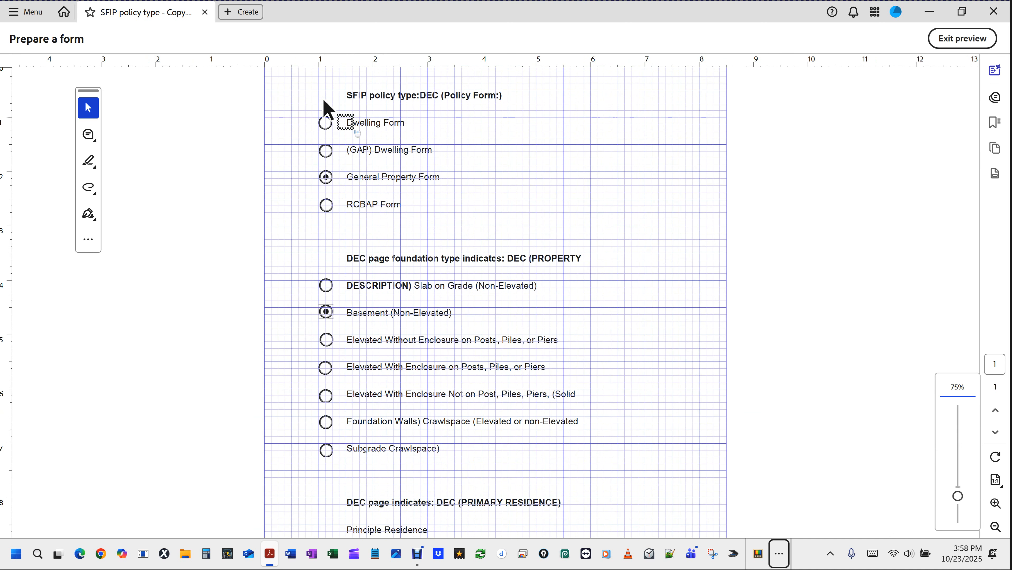
scroll(324, 101, down, 1)
scroll(324, 101, down, 1)
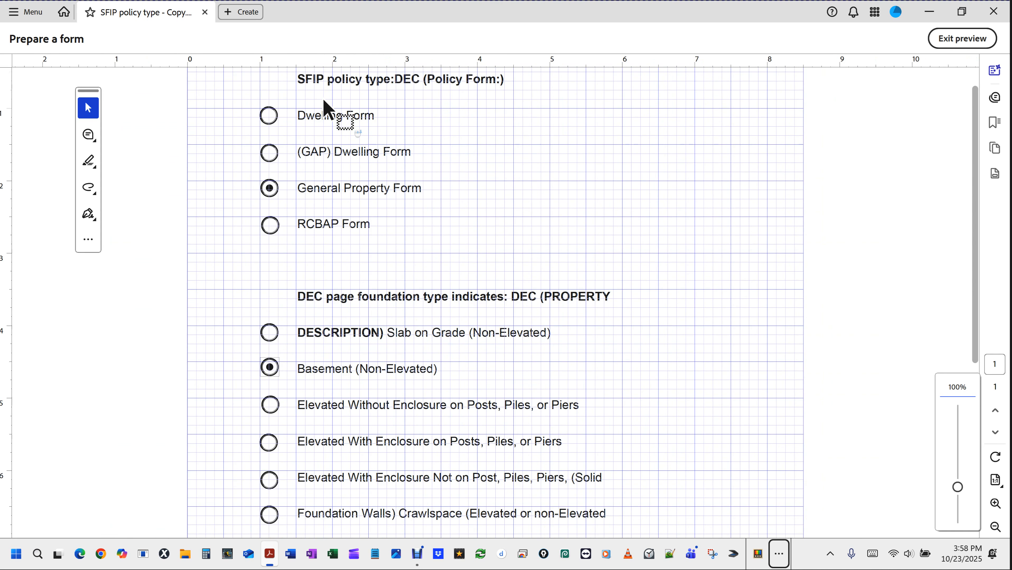
scroll(324, 101, down, 1)
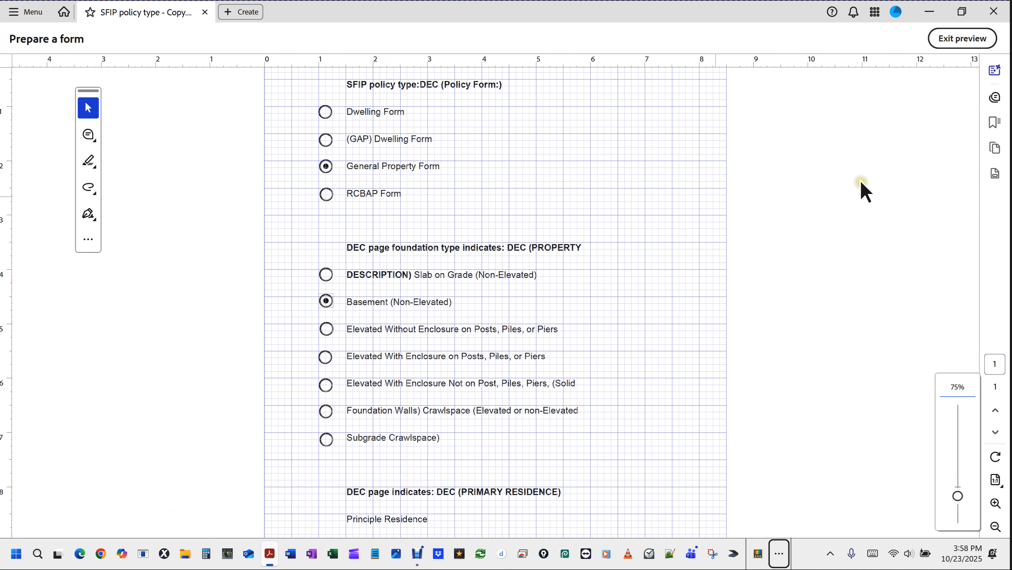
click(962, 39)
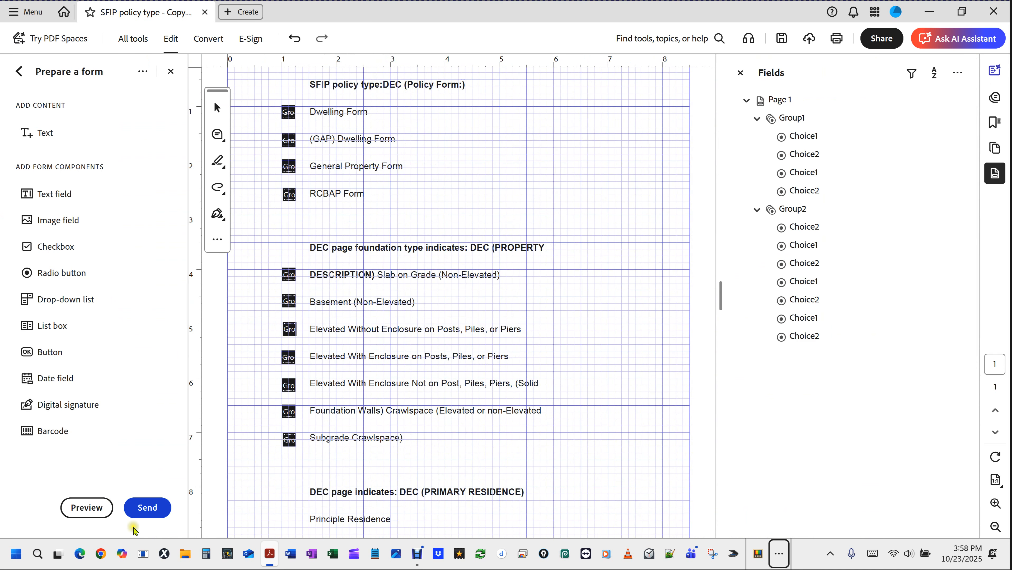
- Preview the form again to check the selected answers in both groups, and return to form editing
click(90, 515)
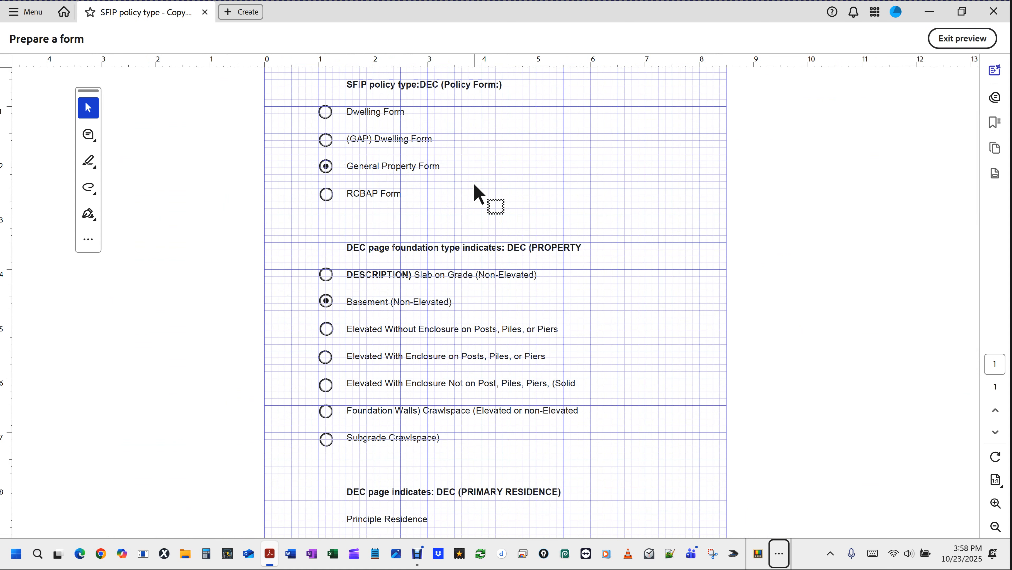
click(424, 182)
click(960, 39)
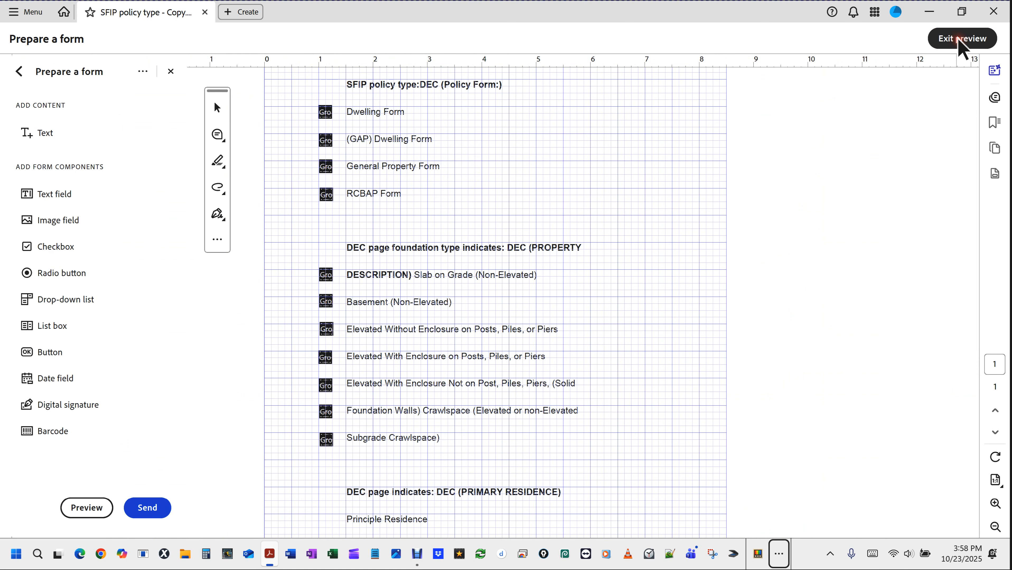
- Duplicate the General Property Form radio button, leaving the Group1 copy in the blank area beside Basement (Non-Elevated)
drag(271, 155, 307, 182)
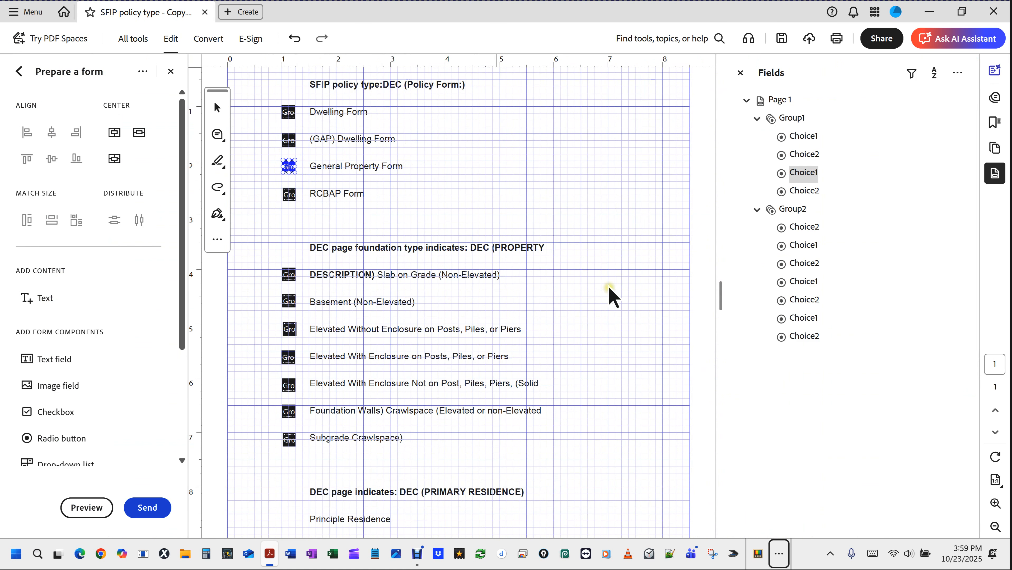
key(ctrl+v)
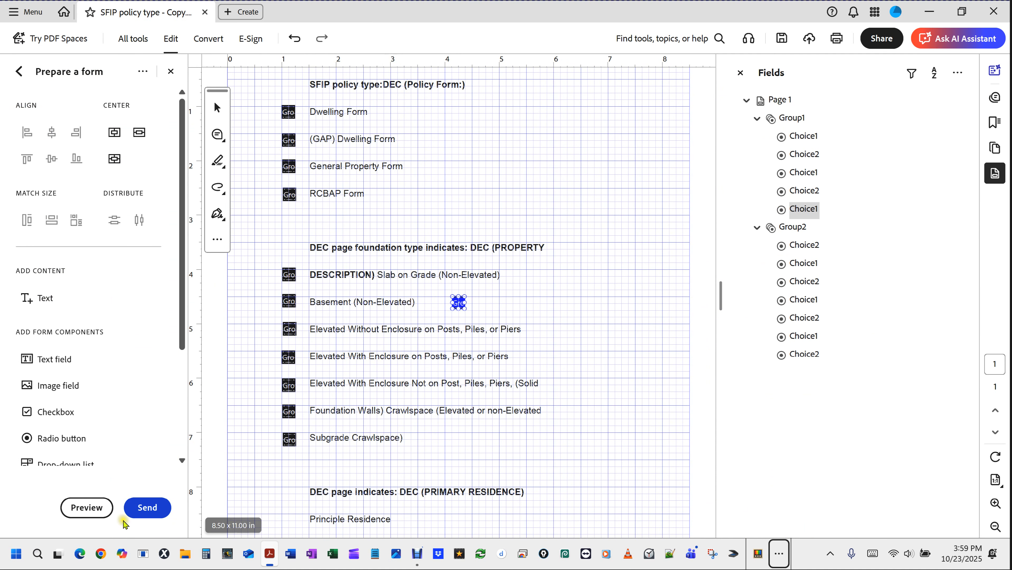
- Preview the form, choose the extra Group1 radio button beside Basement (Non-Elevated) to reset the policy type answer, and exit the preview
click(87, 508)
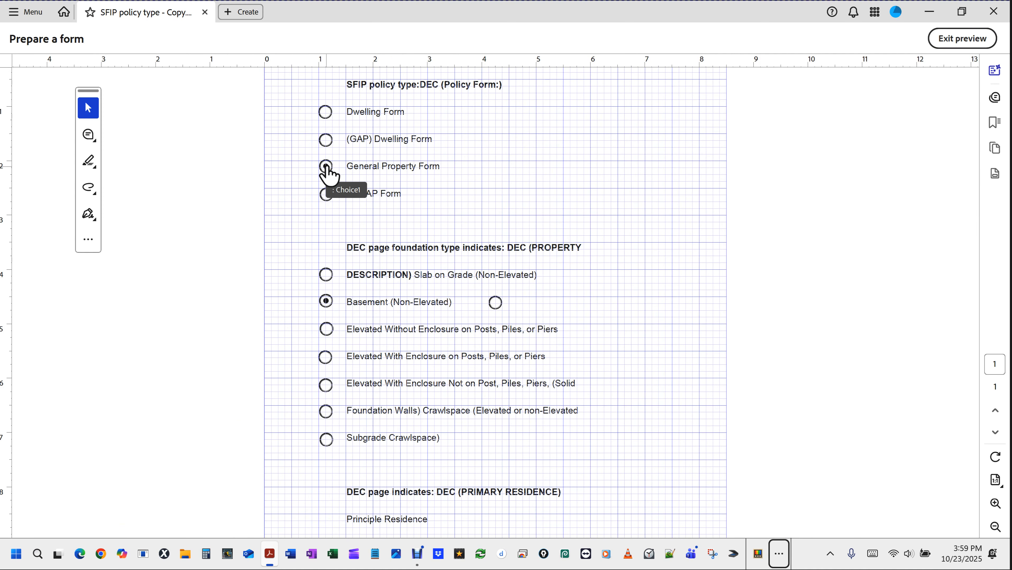
click(496, 304)
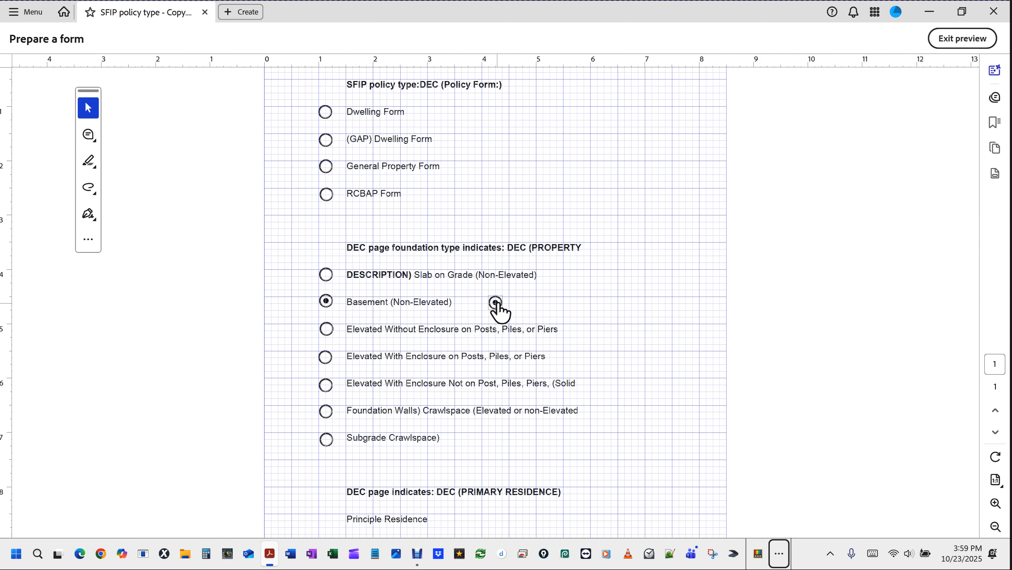
click(956, 39)
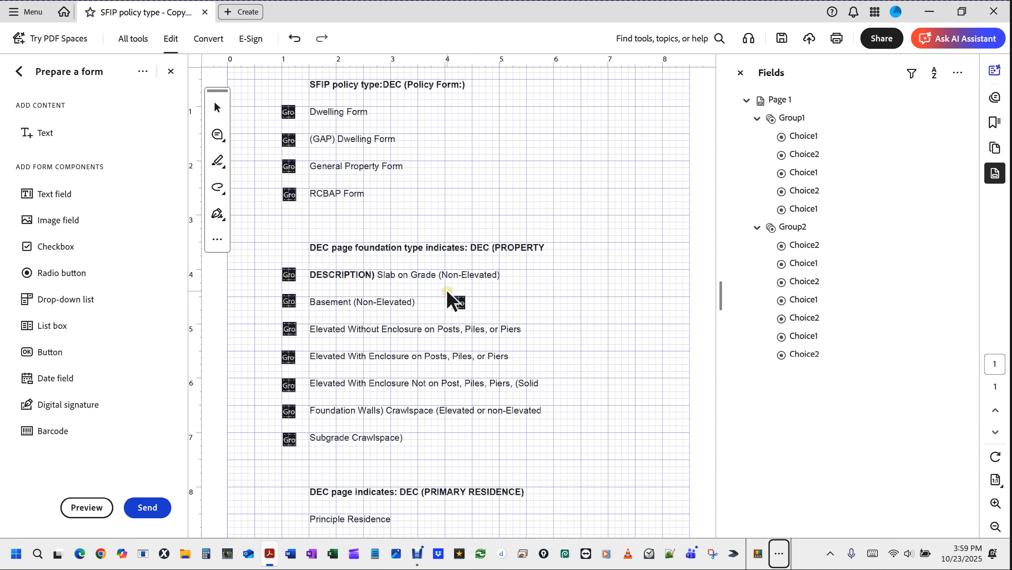
- Delete the extra Group1 radio button beside Basement (Non-Elevated), and preview the form to check both groups' answers before returning to editing
click(459, 304)
key(Delete)
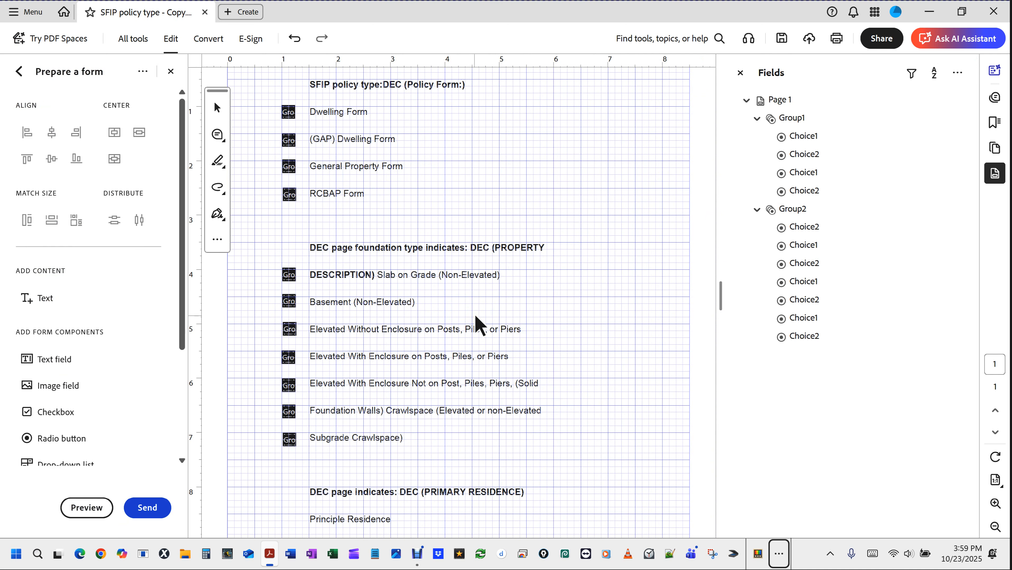
click(87, 508)
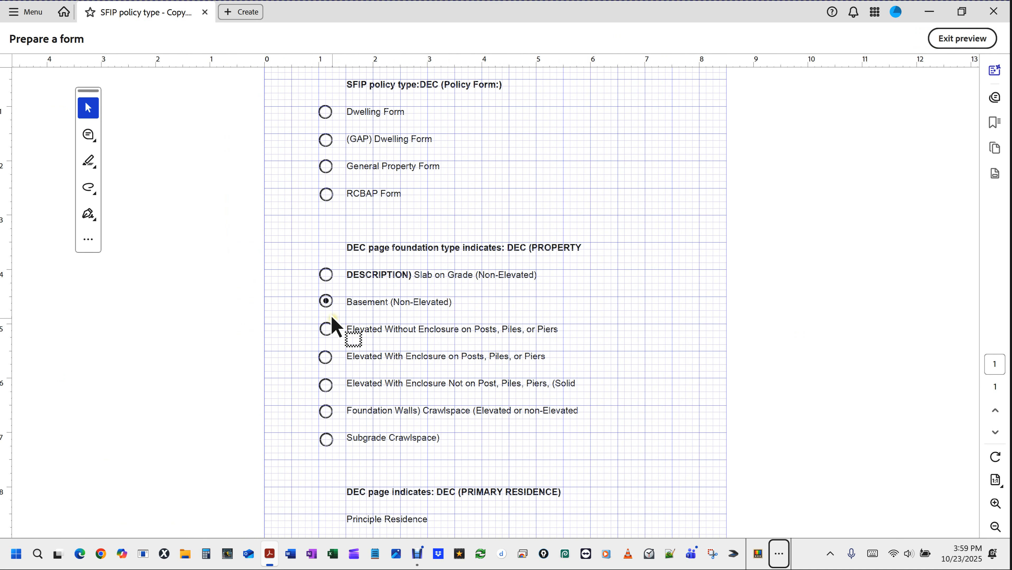
click(968, 40)
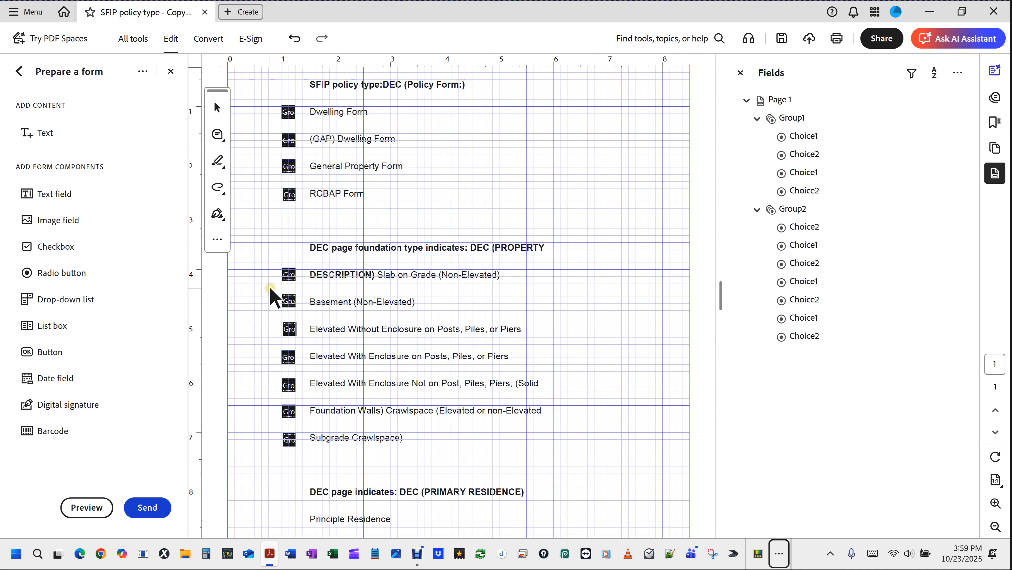
- Duplicate the Basement (Non-Elevated) radio button and move the Group2 copy into the page margin just outside the original button
click(298, 308)
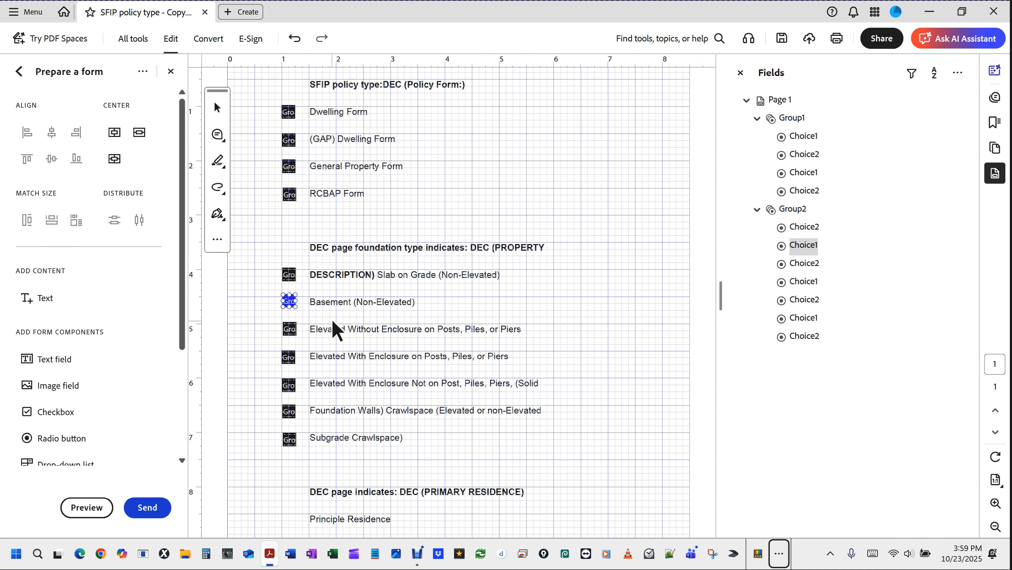
key(ctrl+v)
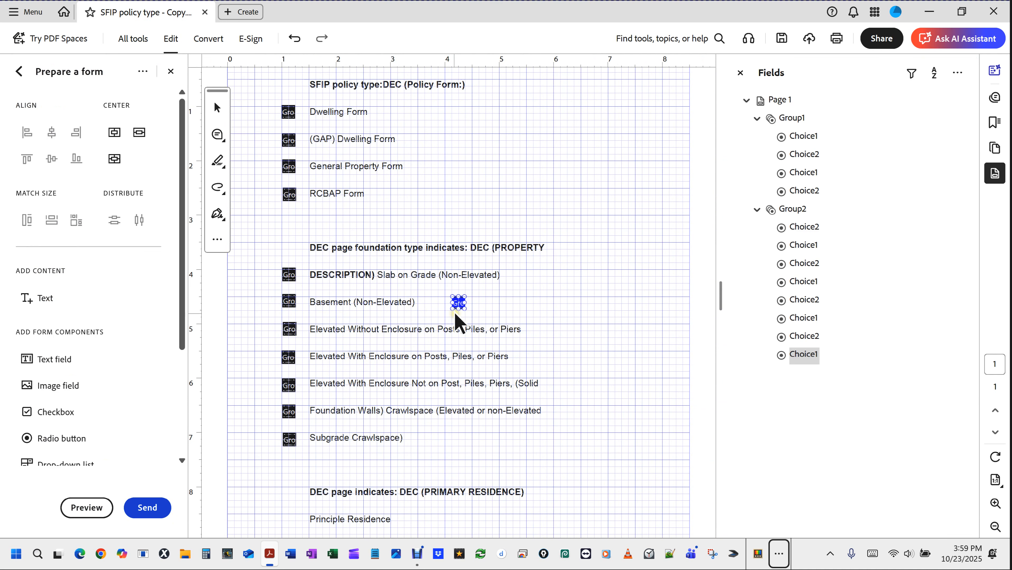
ctrl+scroll(456, 319, up, 2)
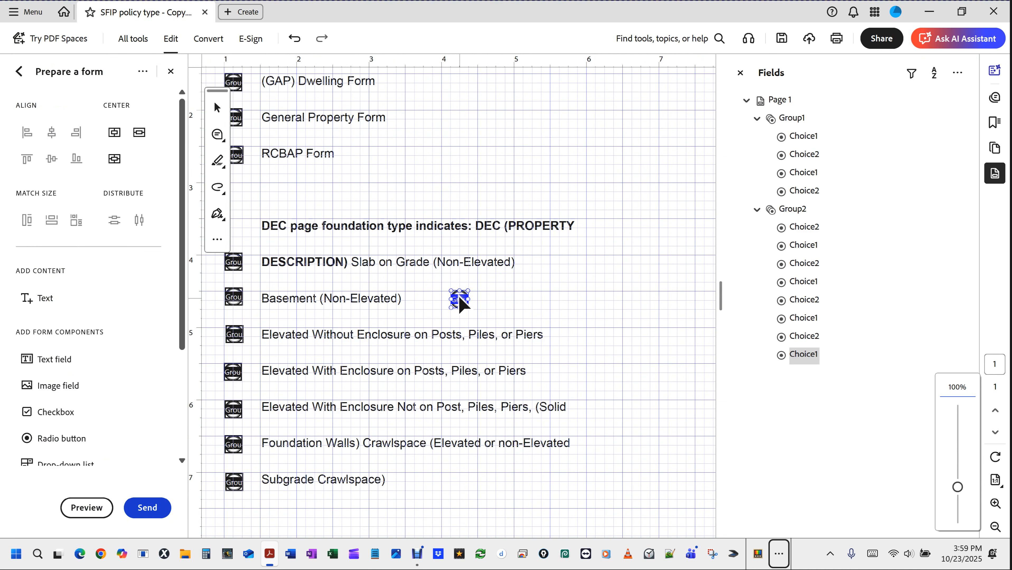
drag(459, 298, 221, 315)
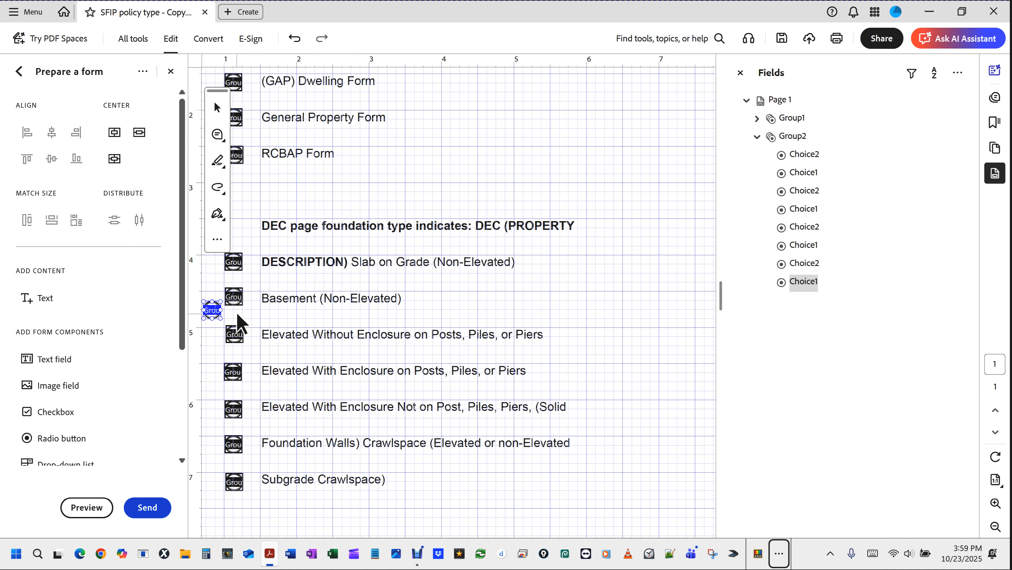
ctrl+scroll(237, 316, down, 1)
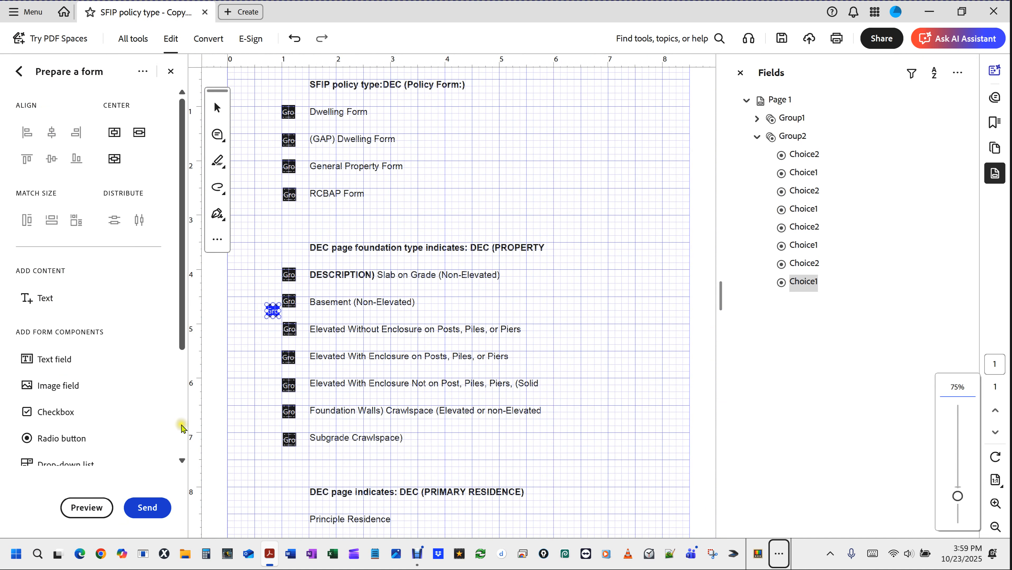
- Preview the form, choose the extra Group2 radio button in the margin to reset the foundation type answer, and exit the preview
click(84, 509)
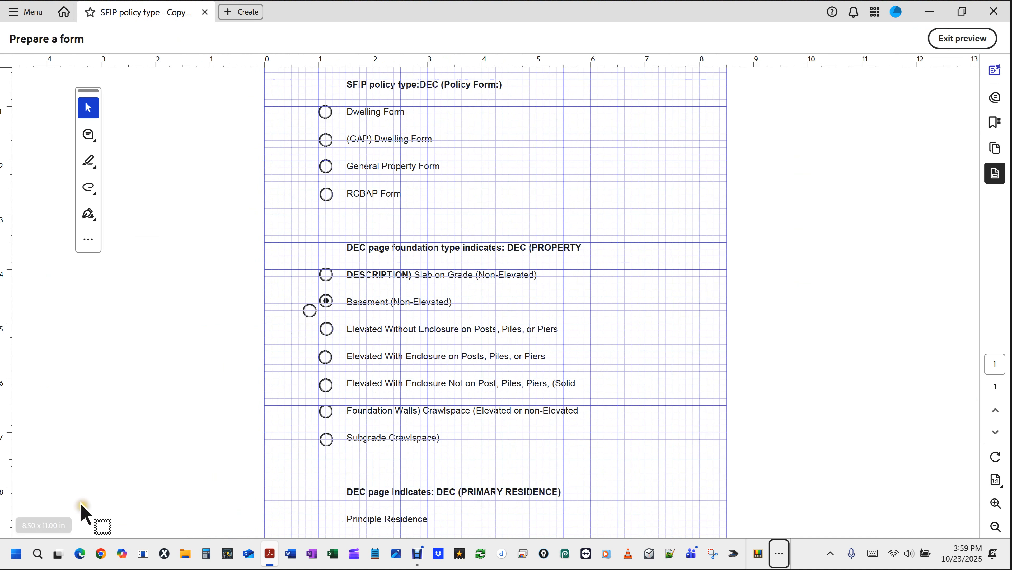
click(311, 311)
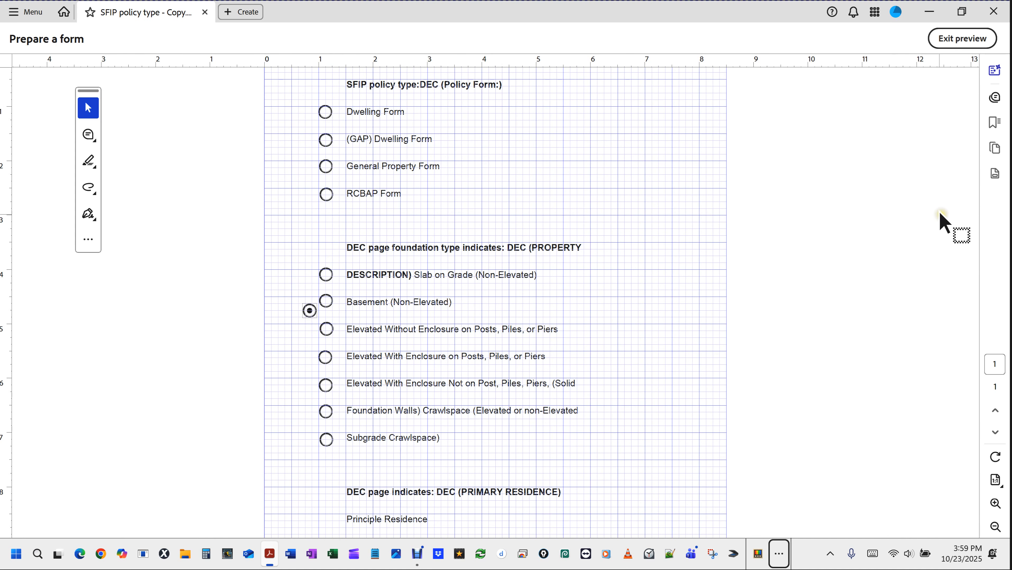
click(963, 39)
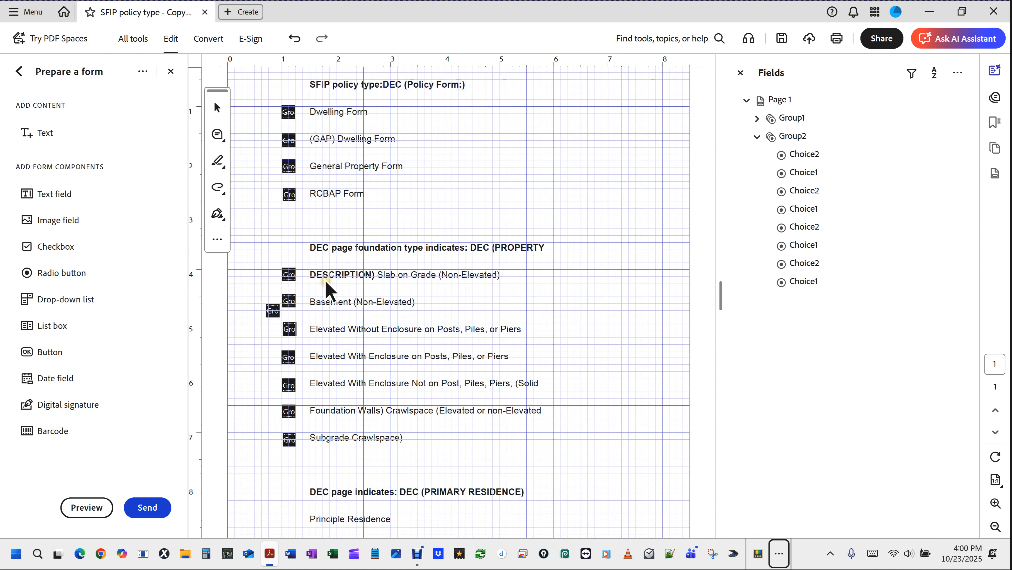
- Delete the extra Group2 radio button in the margin, and preview the form to check both groups' answers before returning to editing
click(274, 313)
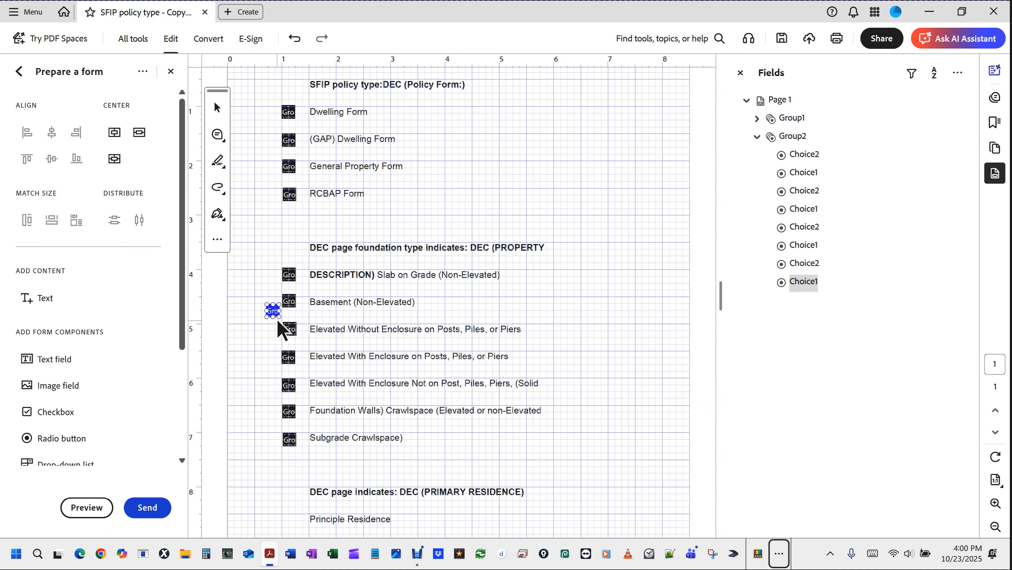
key(Delete)
click(87, 509)
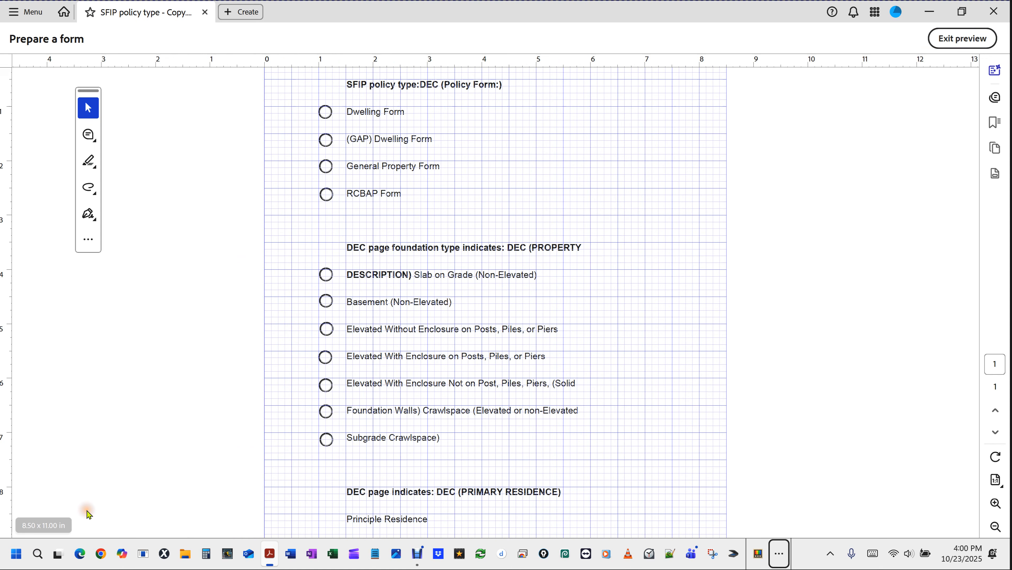
scroll(729, 295, up, 1)
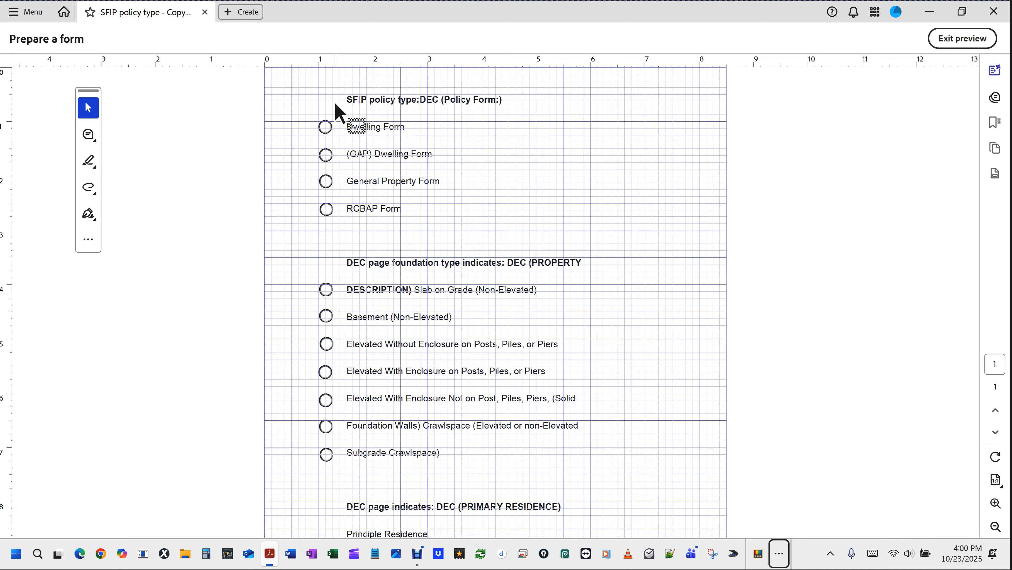
click(968, 39)
scroll(247, 128, up, 3)
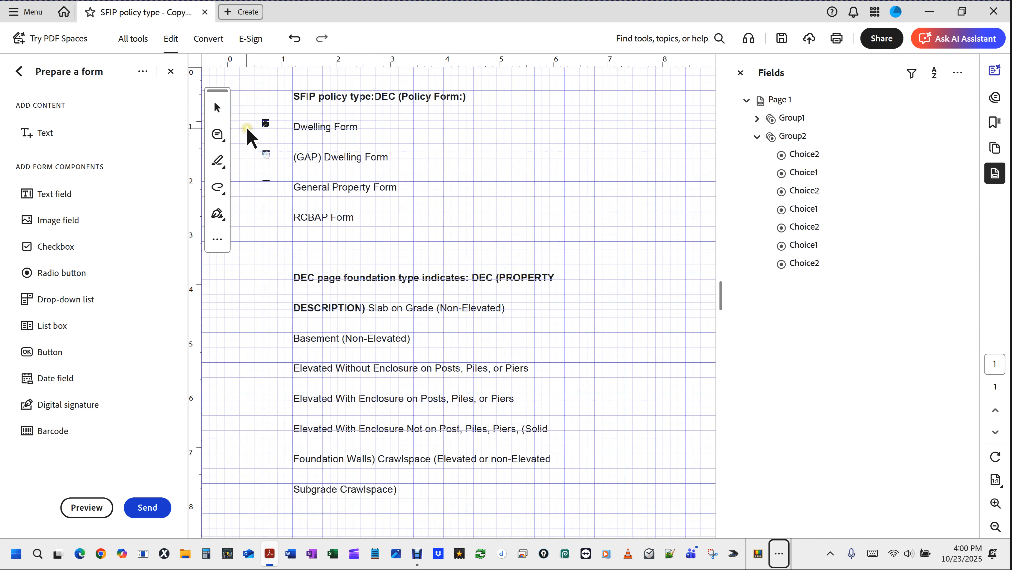
scroll(247, 128, up, 3)
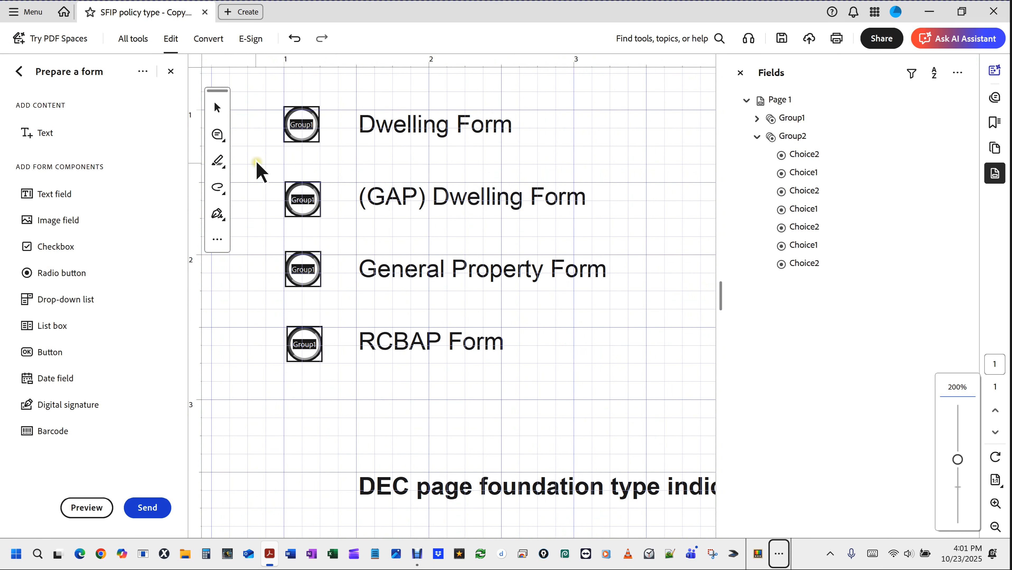
drag(268, 94, 336, 400)
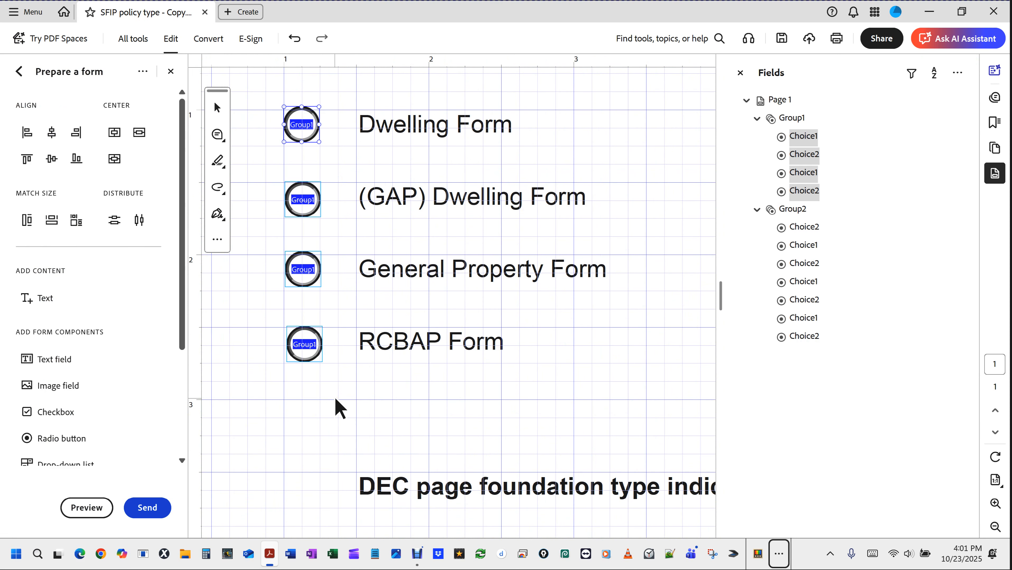
click(334, 398)
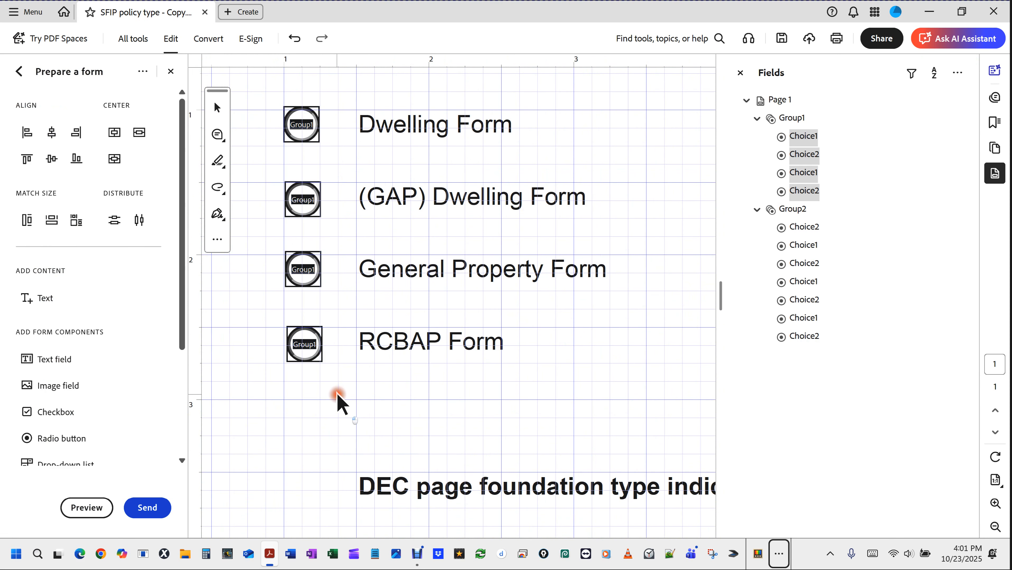
- Change the name of the (GAP) Dwelling Form radio button to Group3 in its properties
drag(266, 163, 342, 236)
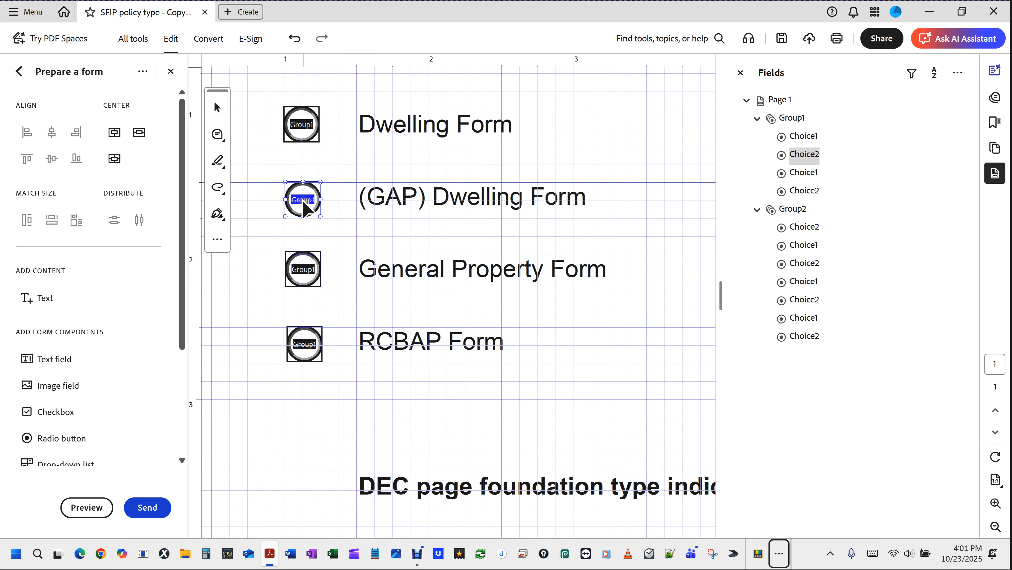
scroll(303, 202, down, 1)
scroll(302, 202, down, 1)
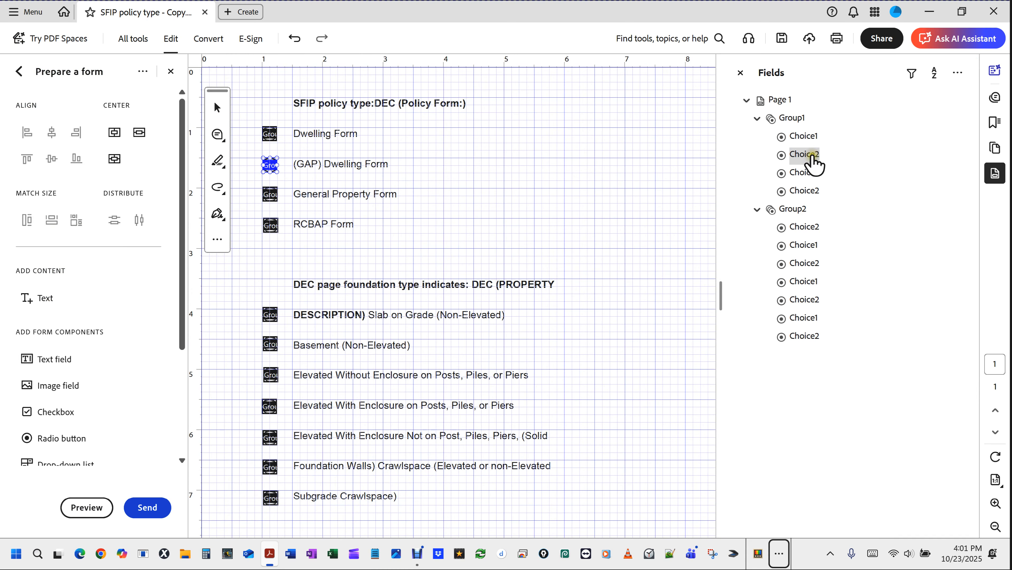
double_click(813, 162)
right_click(813, 163)
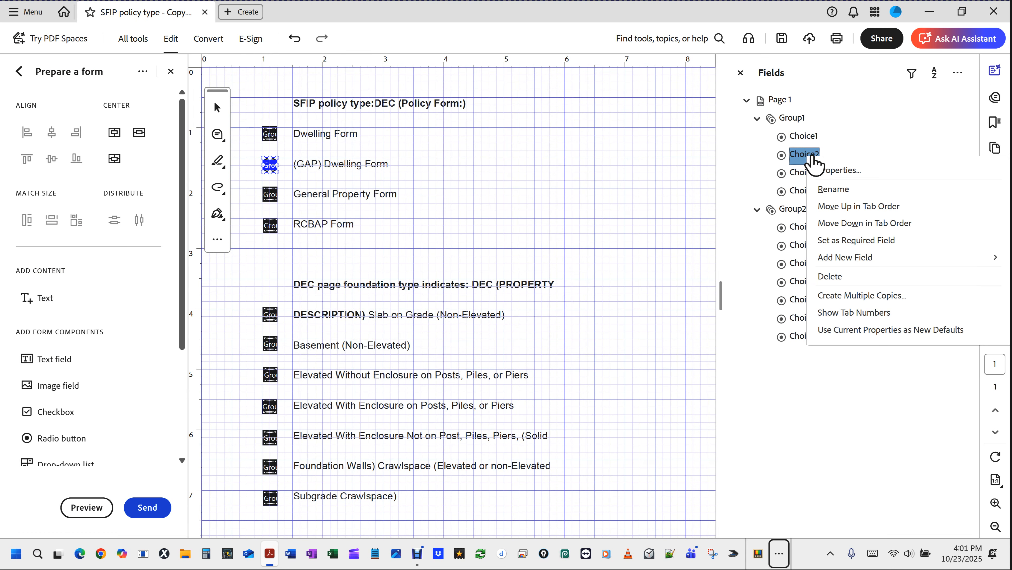
click(840, 172)
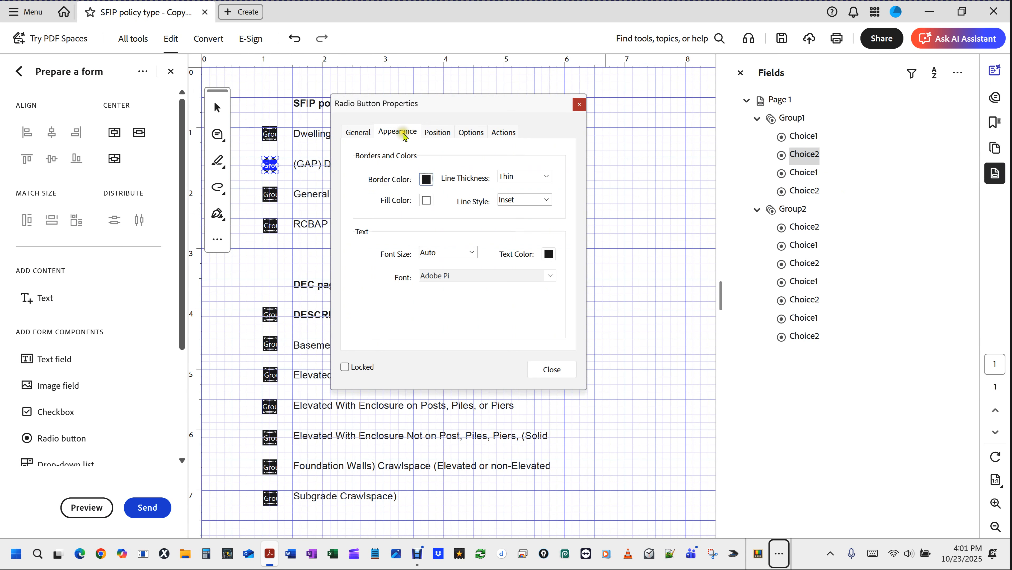
drag(467, 111, 591, 170)
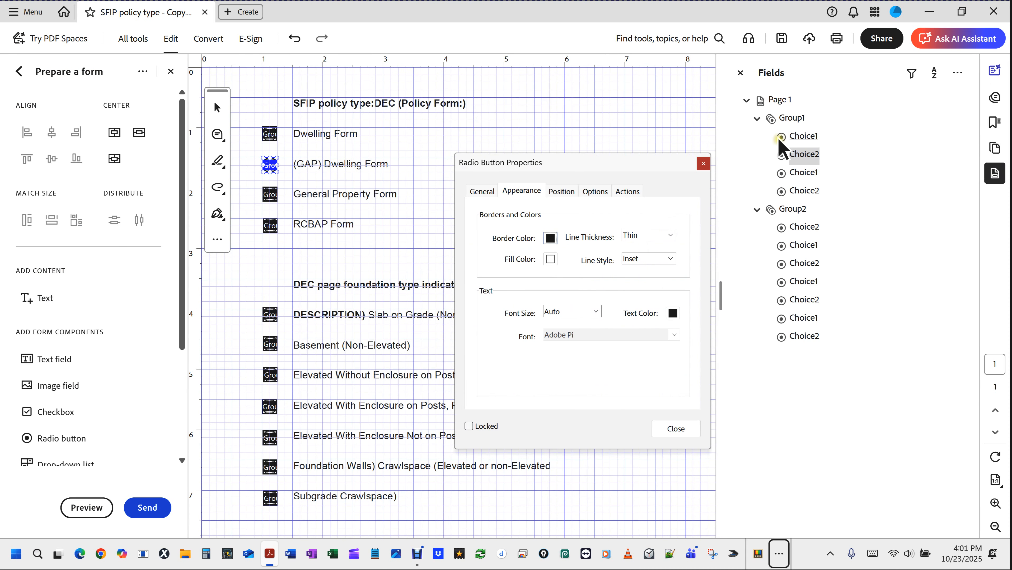
click(492, 194)
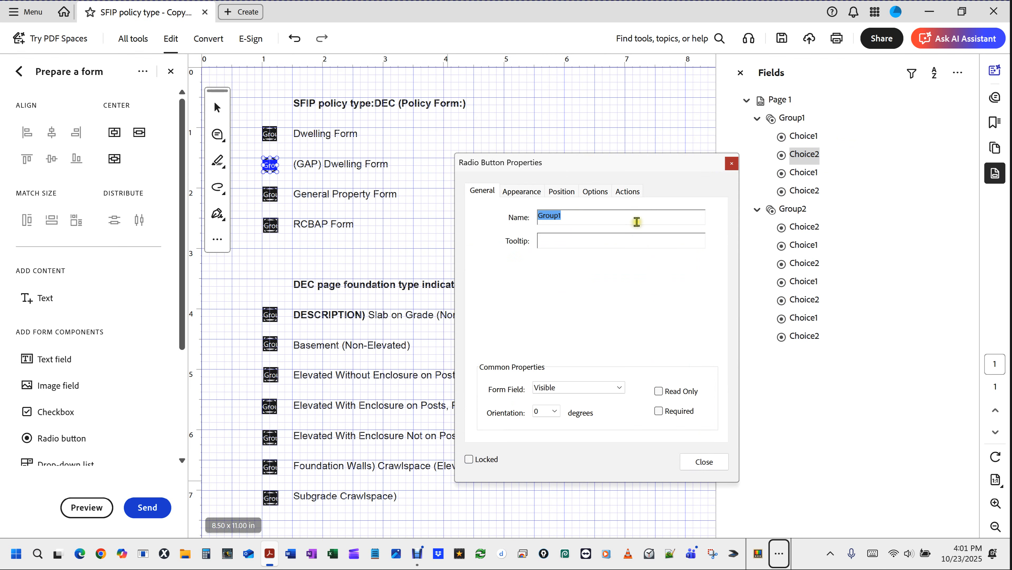
click(572, 214)
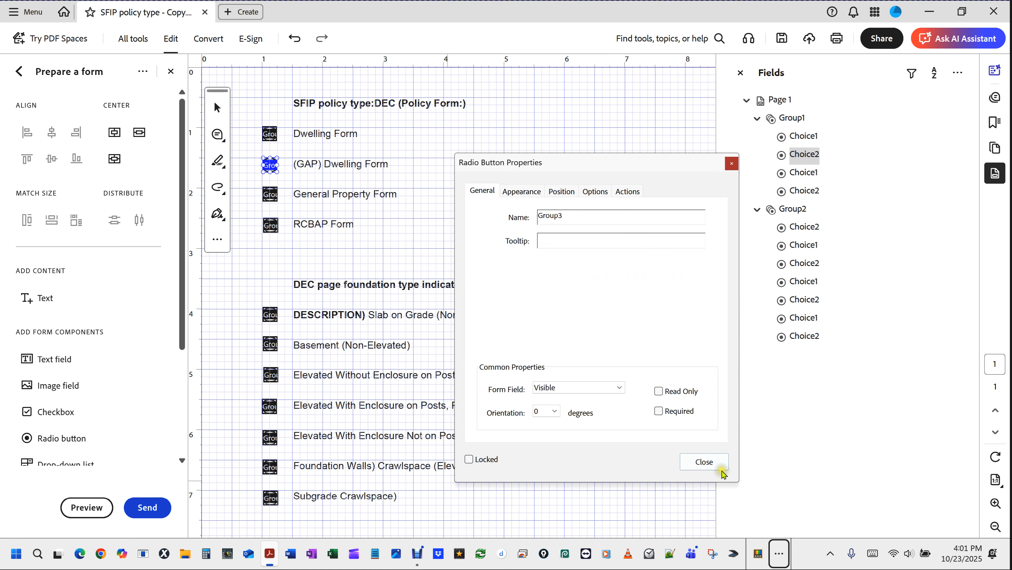
click(704, 462)
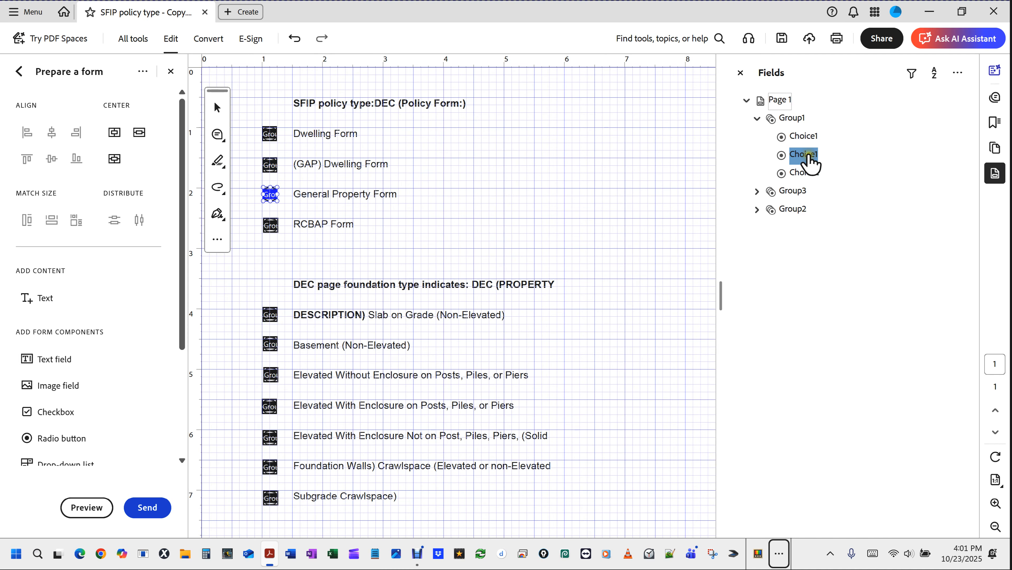
- Change the name of the General Property Form radio button to Group4 in its properties
right_click(807, 157)
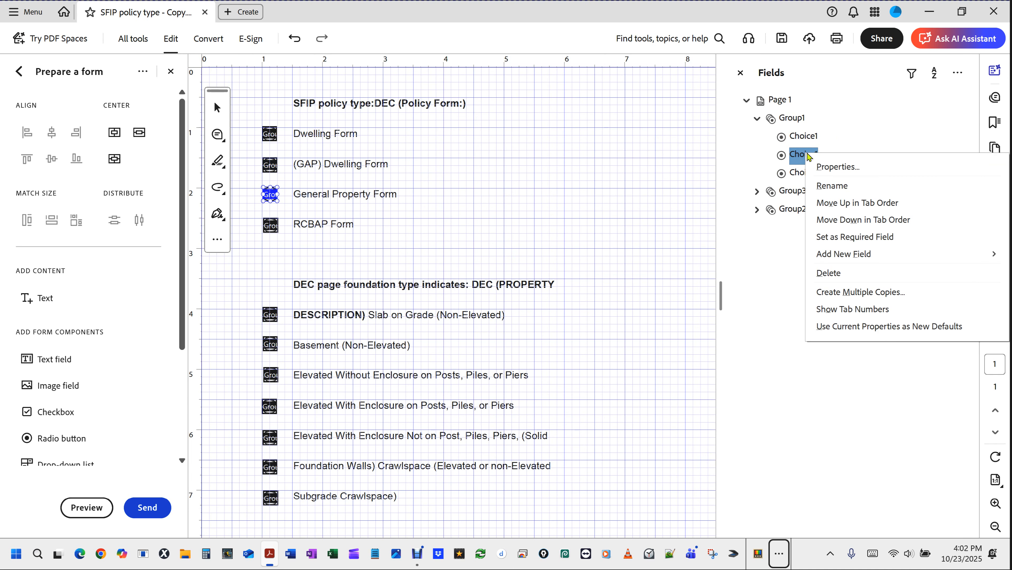
click(838, 166)
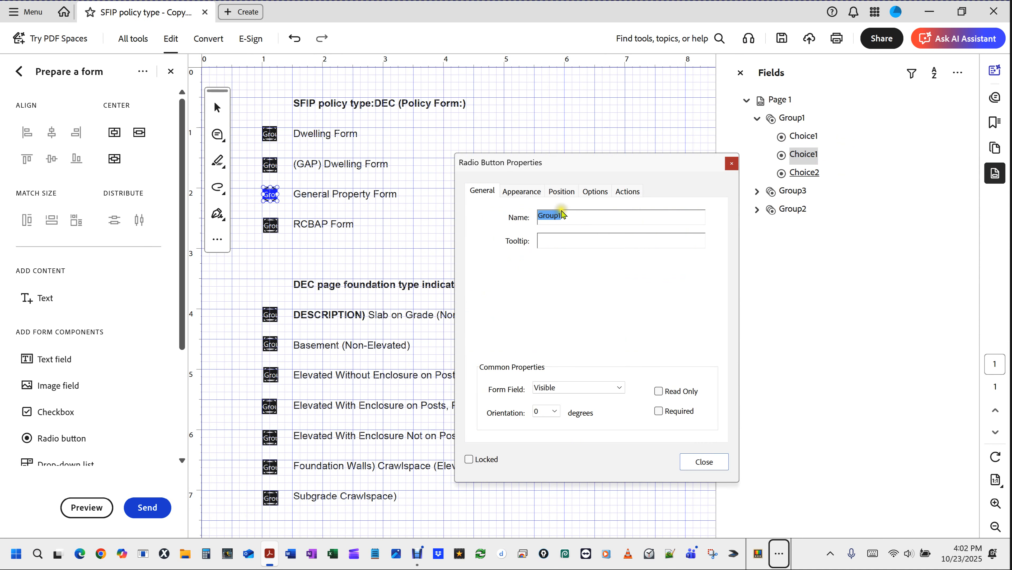
click(558, 215)
click(703, 462)
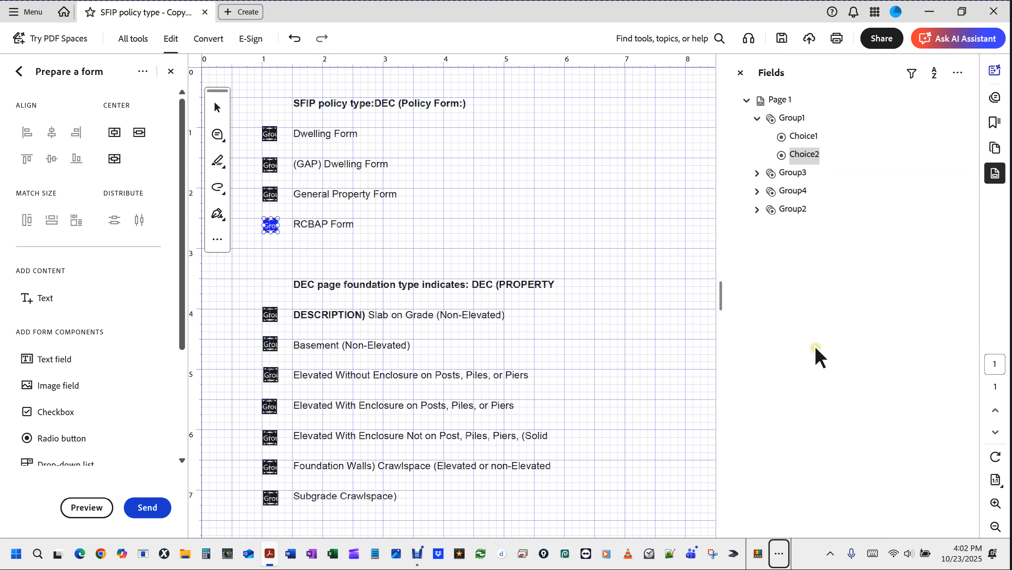
- Change the name of the RCBAP Form radio button to Group5 in its properties
right_click(806, 157)
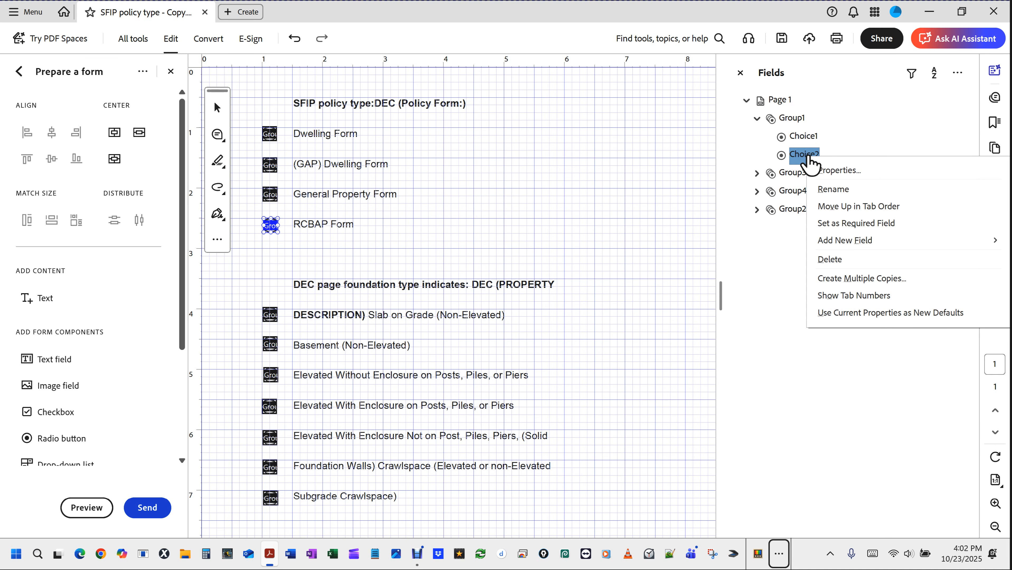
click(842, 171)
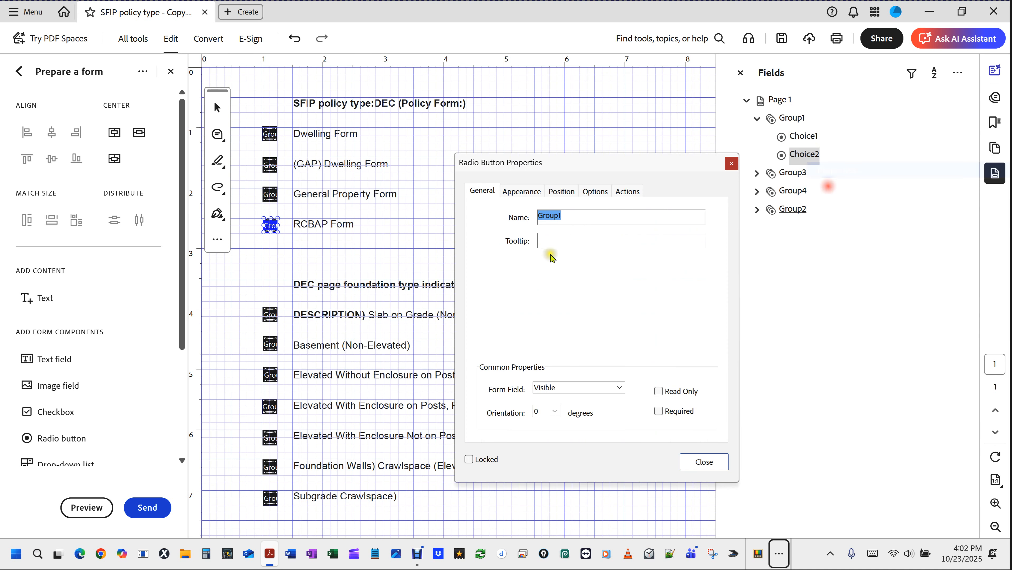
click(567, 218)
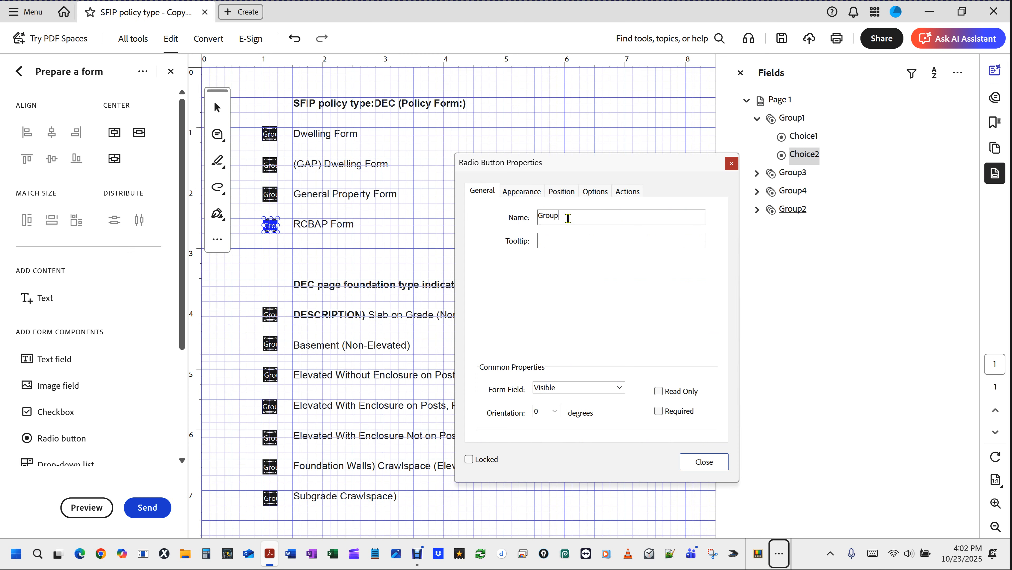
text(5)
click(710, 466)
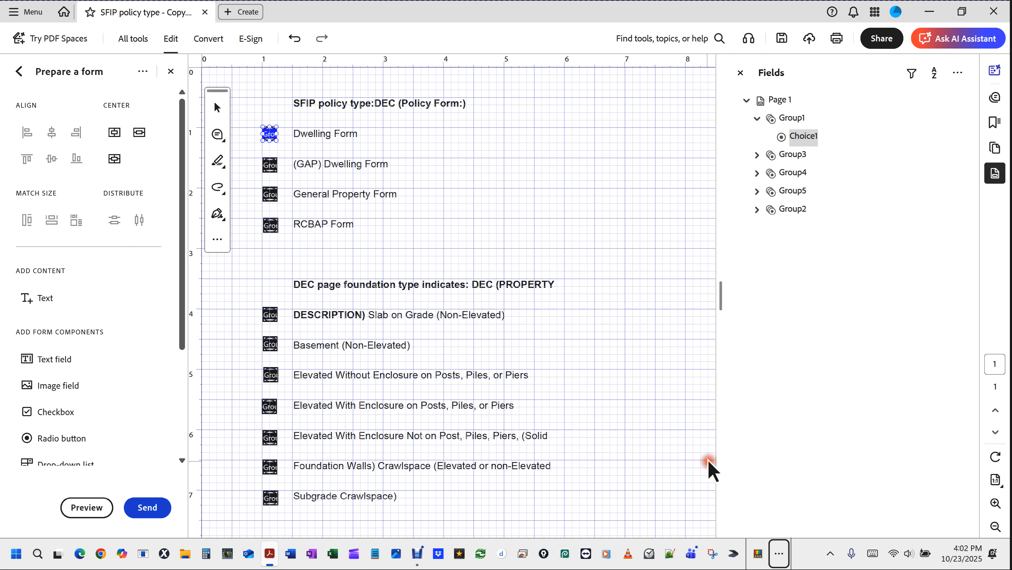
click(825, 328)
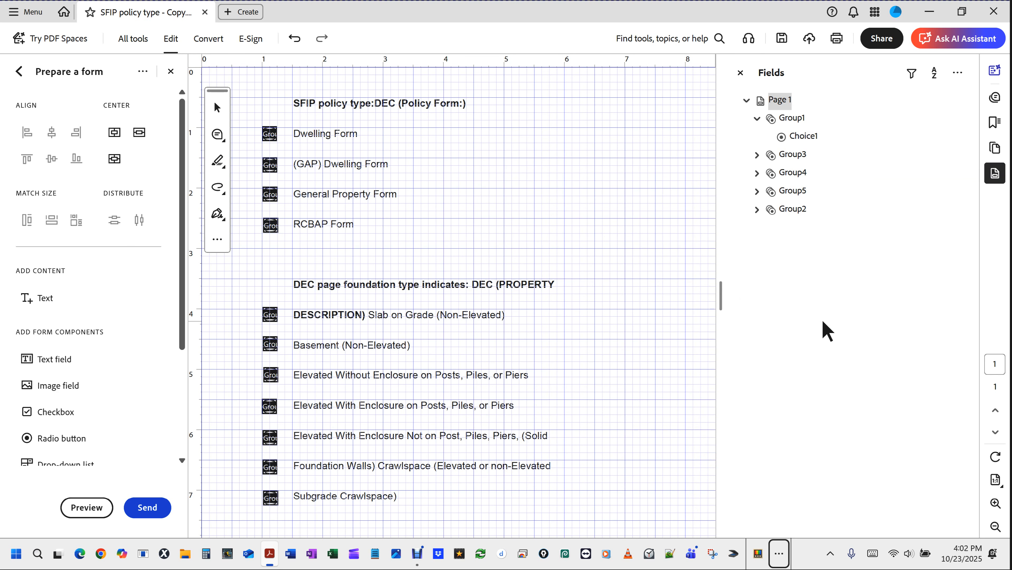
- Expand Group2, Group5, Group4 and Group3 in the field list to examine which buttons each group holds
click(757, 209)
click(757, 191)
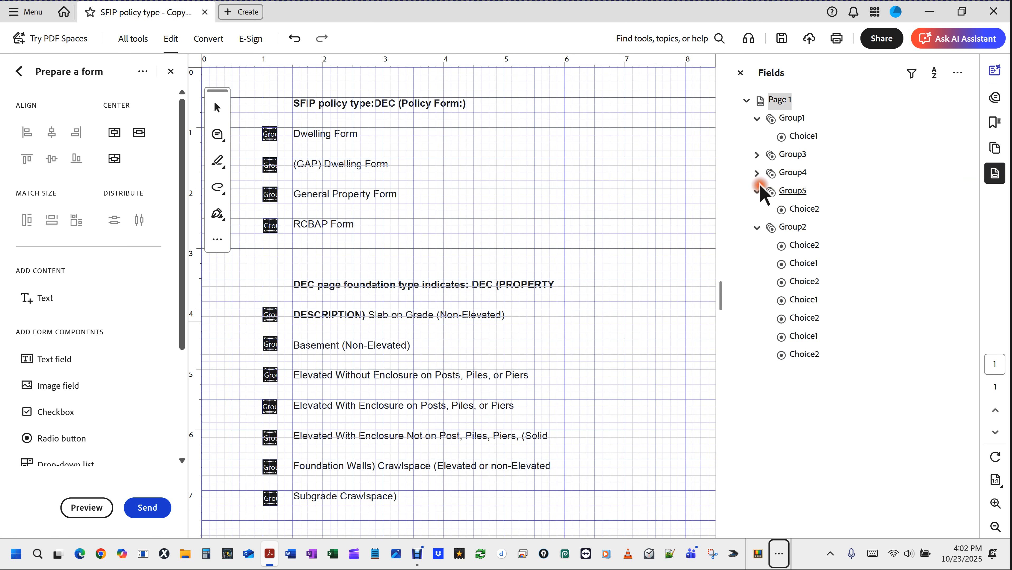
click(757, 173)
click(756, 154)
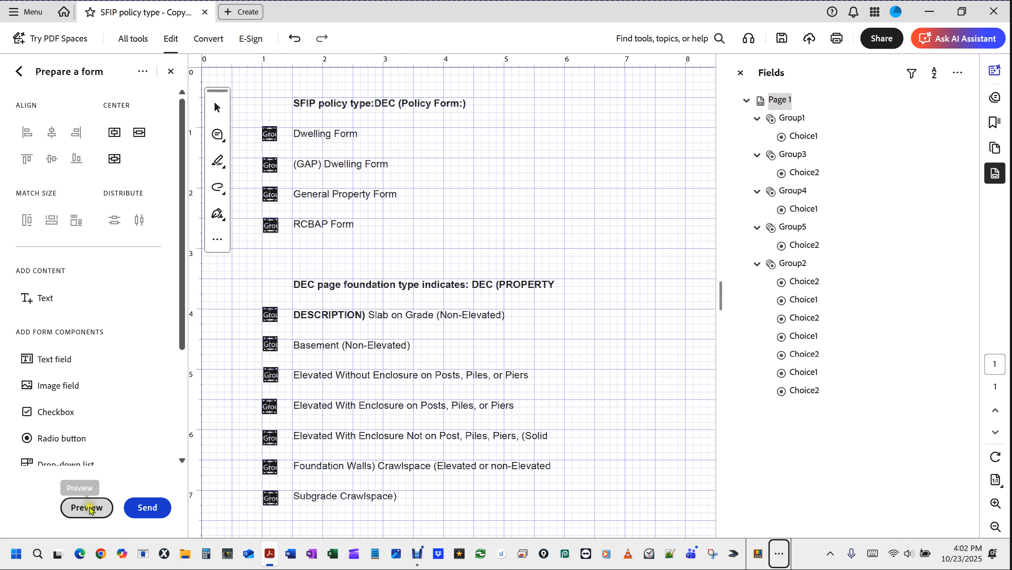
- Preview the form, choose all four policy type answers to test the separate groups, and undo those choices
click(89, 509)
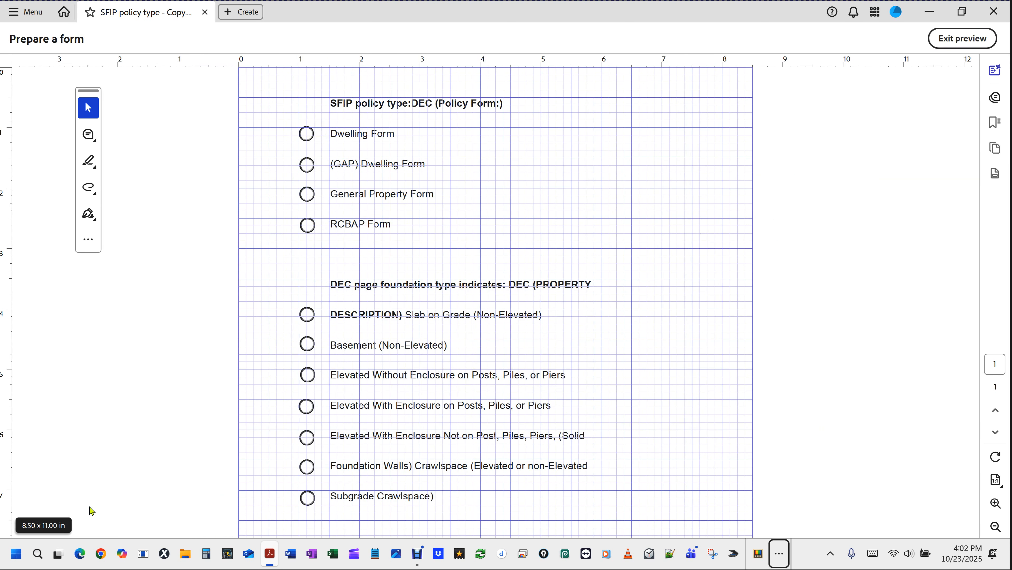
click(310, 136)
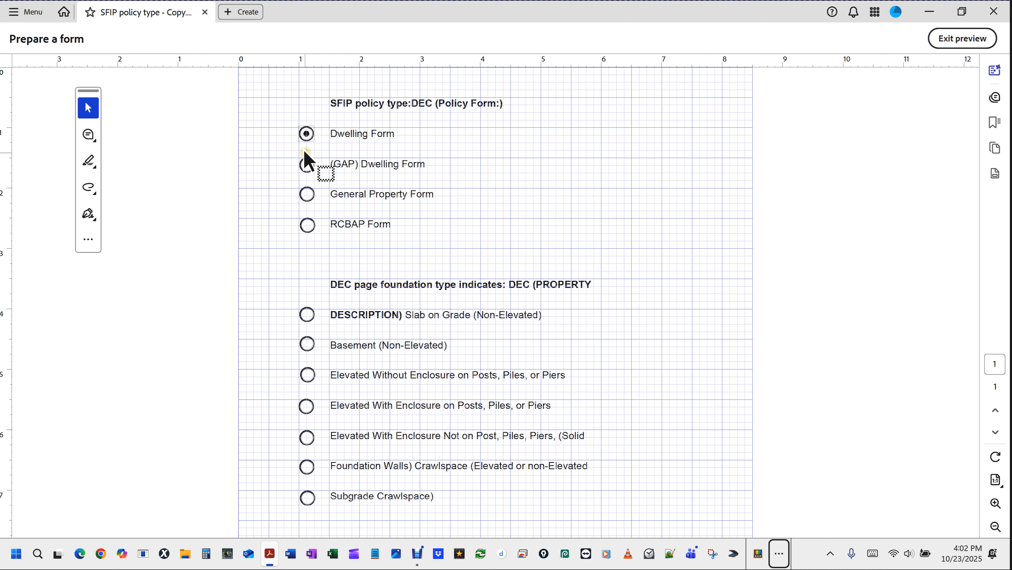
click(311, 169)
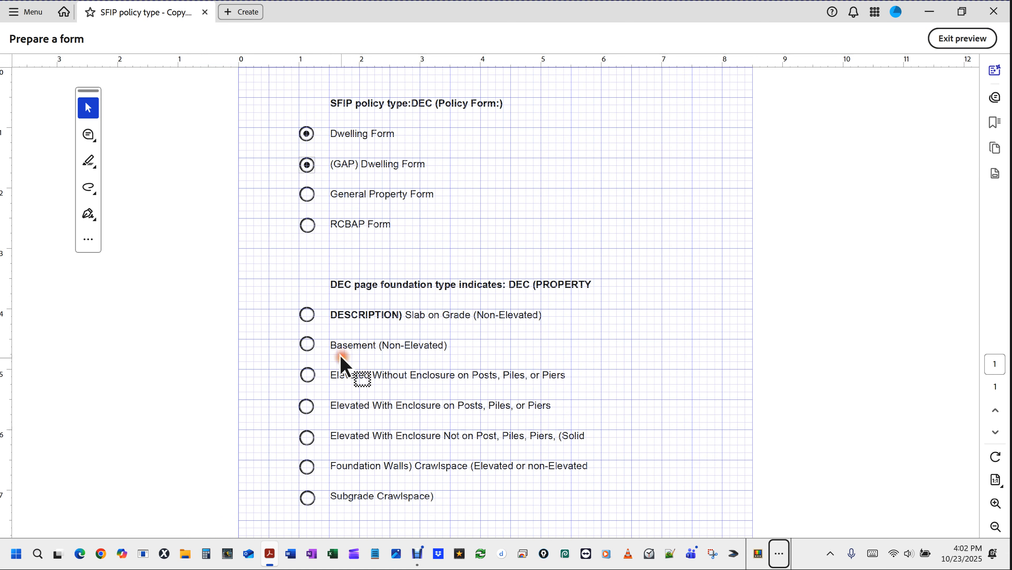
click(307, 196)
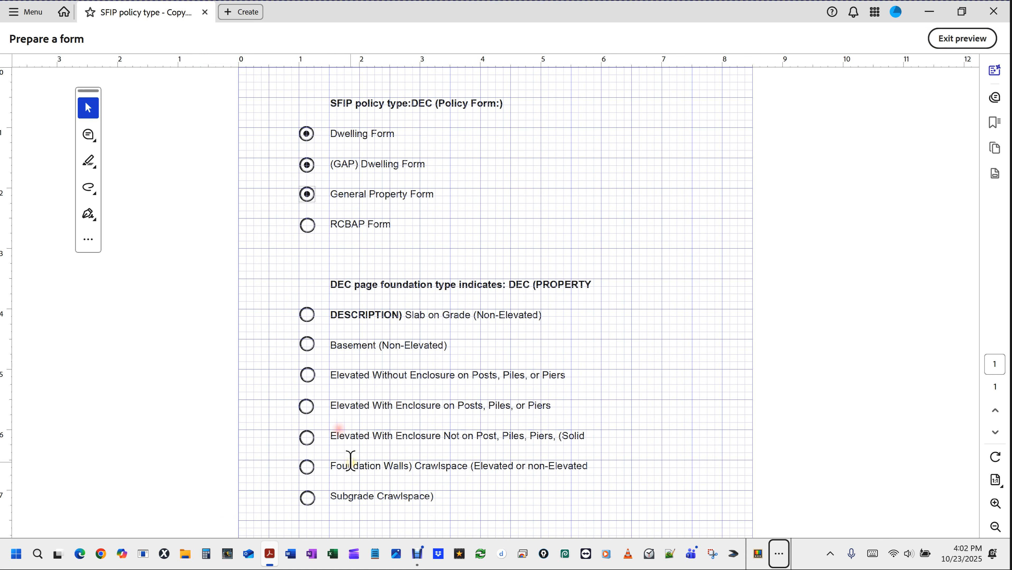
click(308, 226)
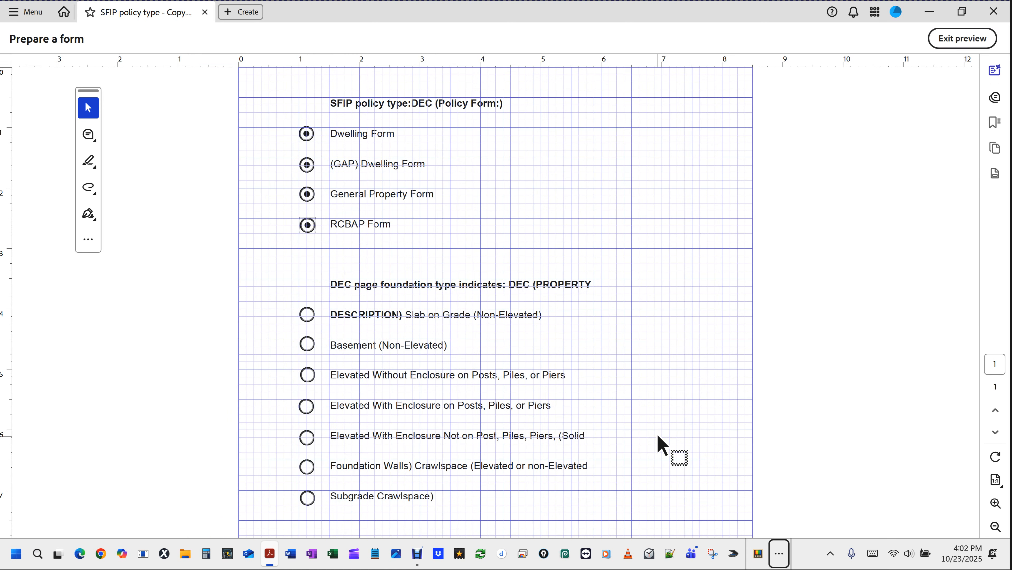
key(ctrl+z)
key(ctrl+y)
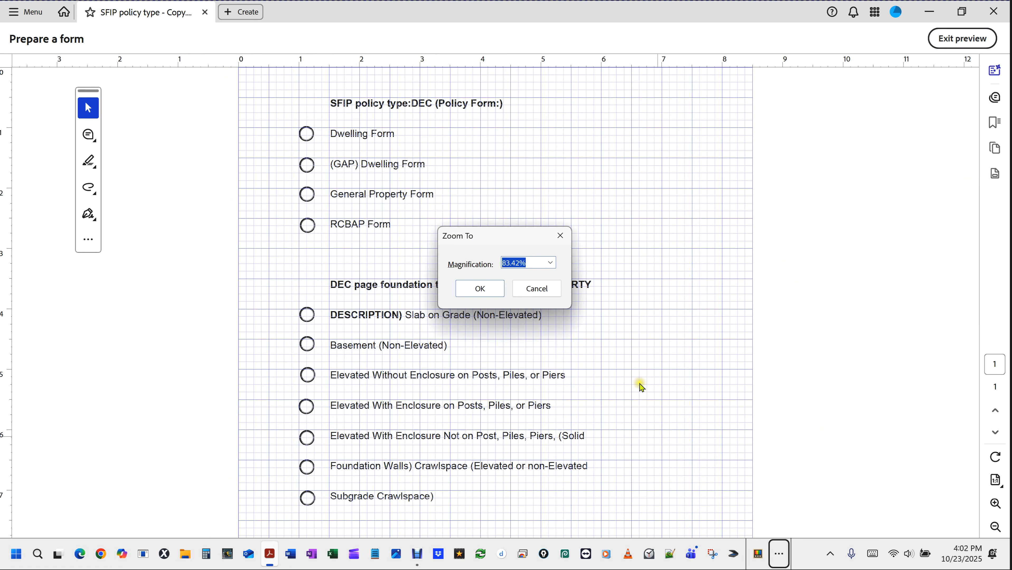
click(546, 293)
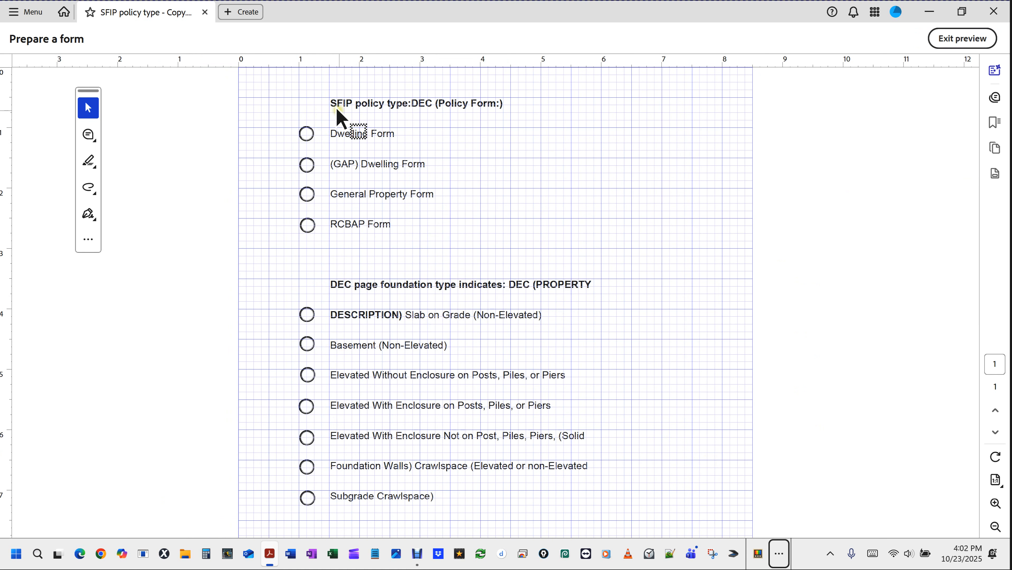
- Choose the Dwelling Form and General Property Form answers in the preview, and exit the preview
click(308, 136)
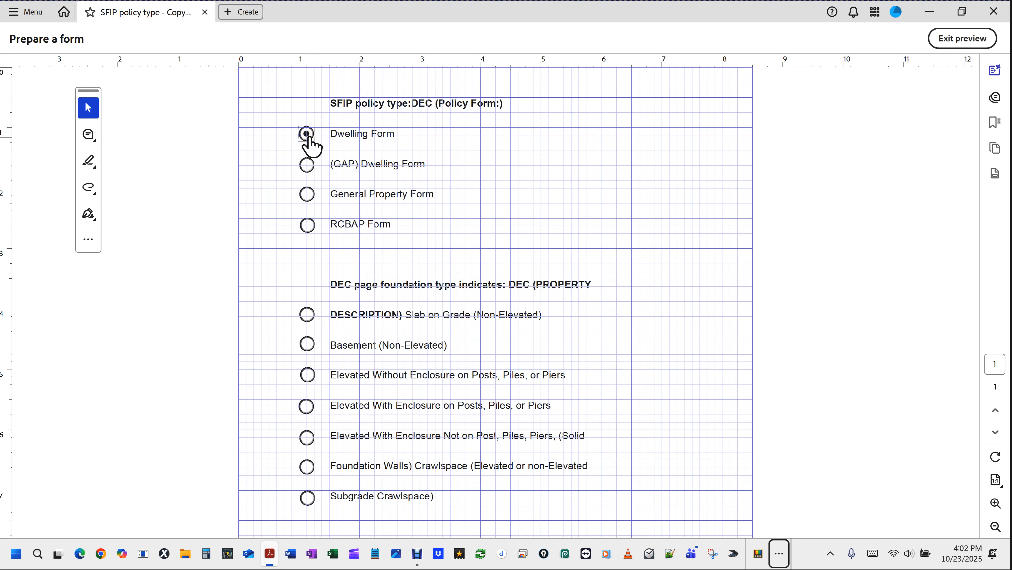
click(308, 195)
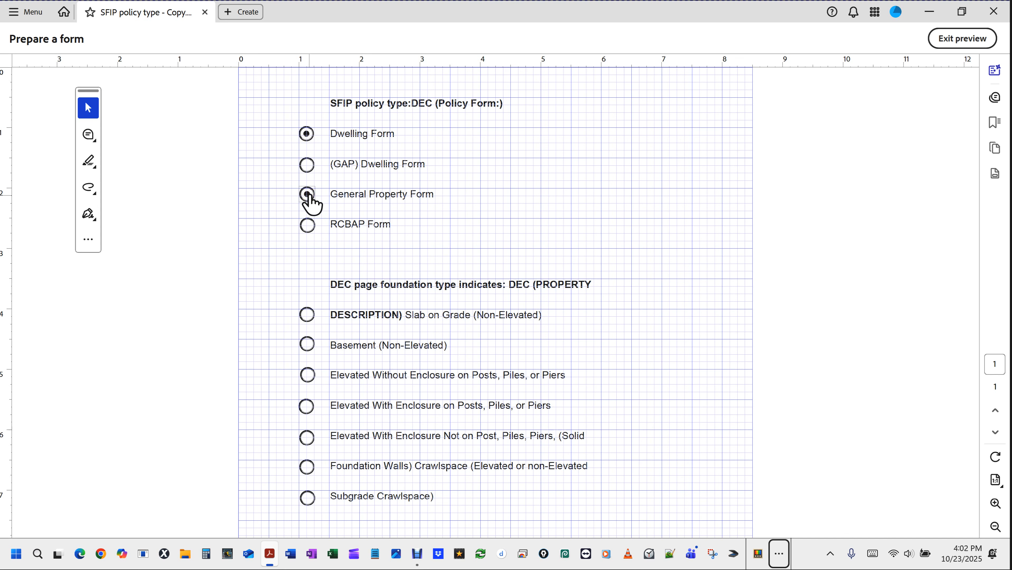
click(309, 196)
click(949, 35)
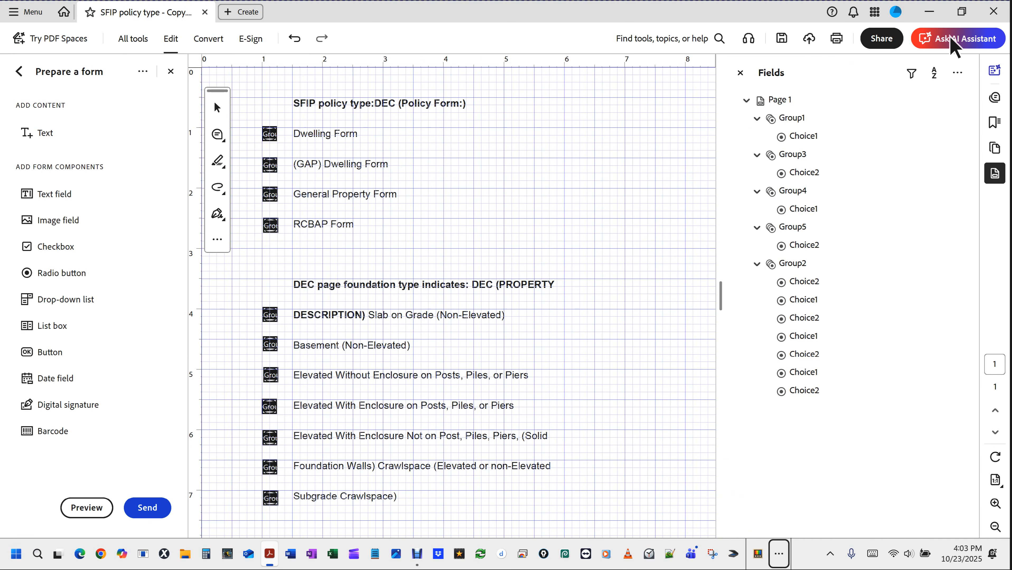
- Duplicate the General Property Form radio button and place the copy beside the end of that option's label
click(259, 187)
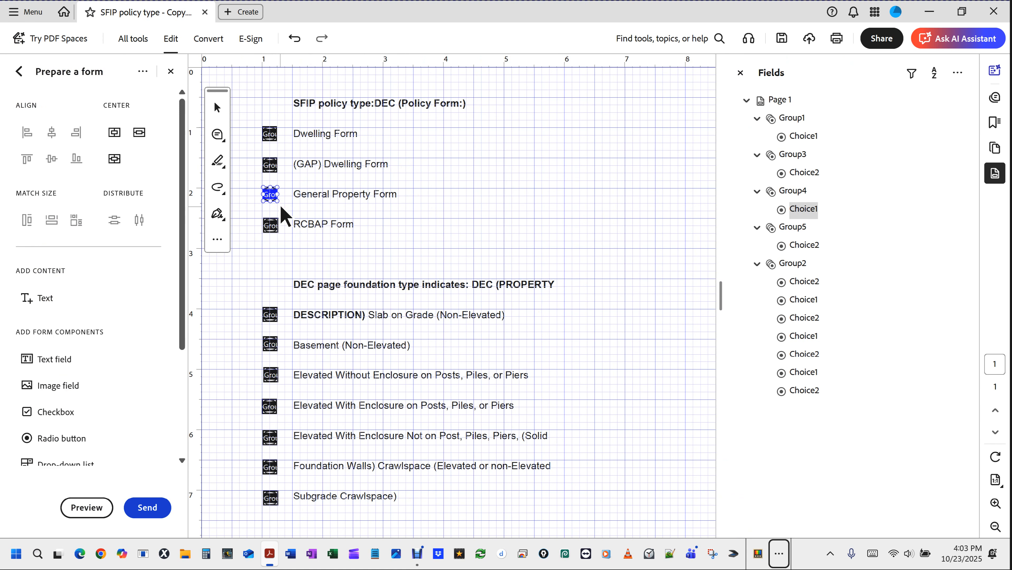
key(ctrl+c)
key(ctrl+v)
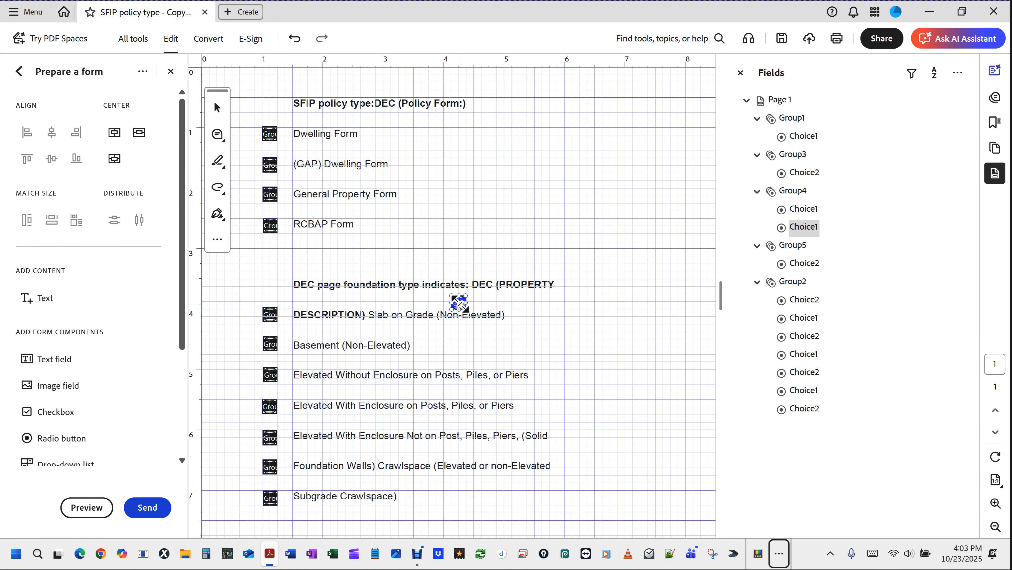
scroll(459, 303, up, 3)
drag(456, 307, 379, 93)
scroll(422, 136, down, 5)
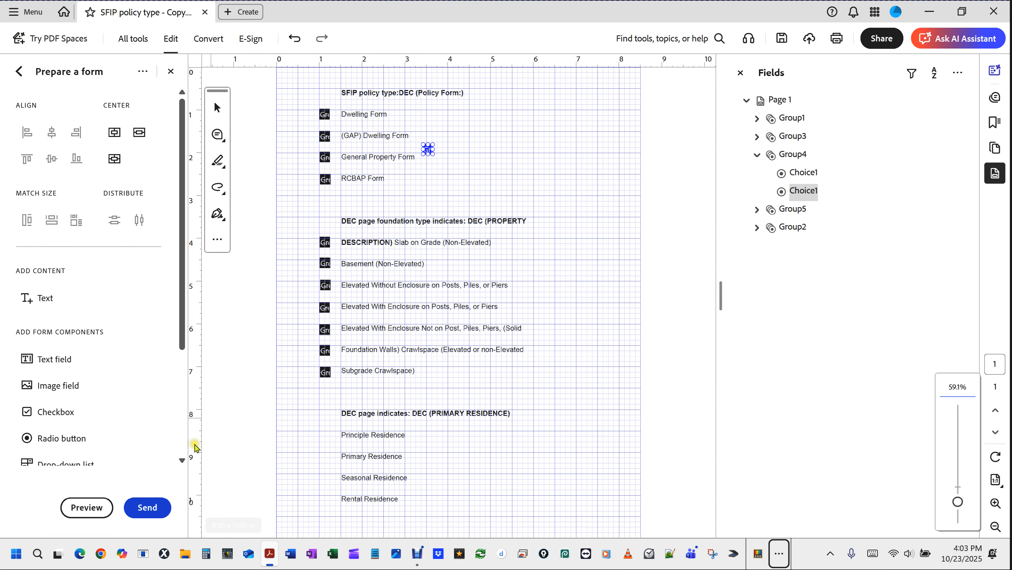
- Preview the form, choose the duplicate Group4 radio button to reset the General Property Form answer, and exit the preview
click(85, 506)
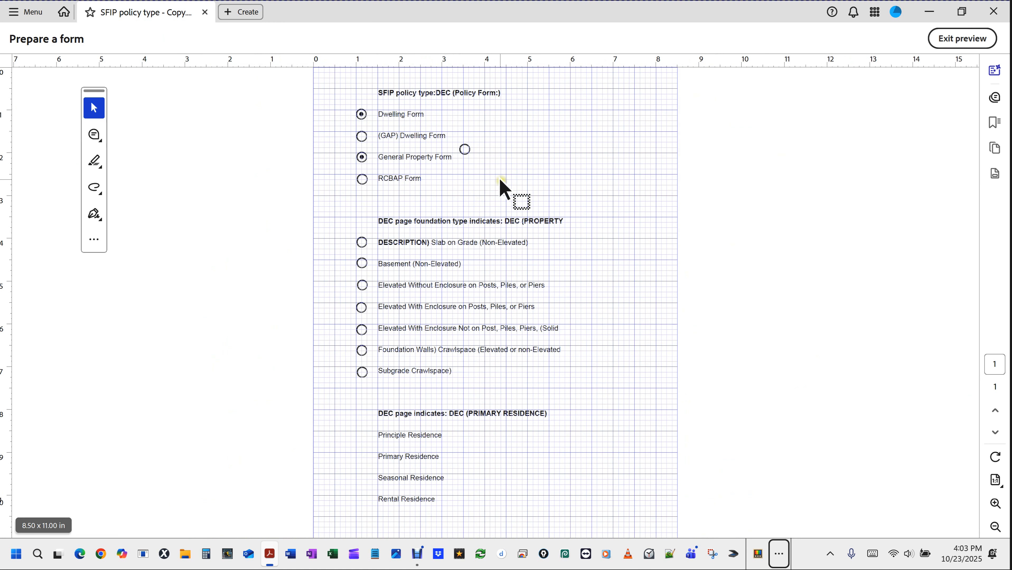
click(360, 160)
click(465, 149)
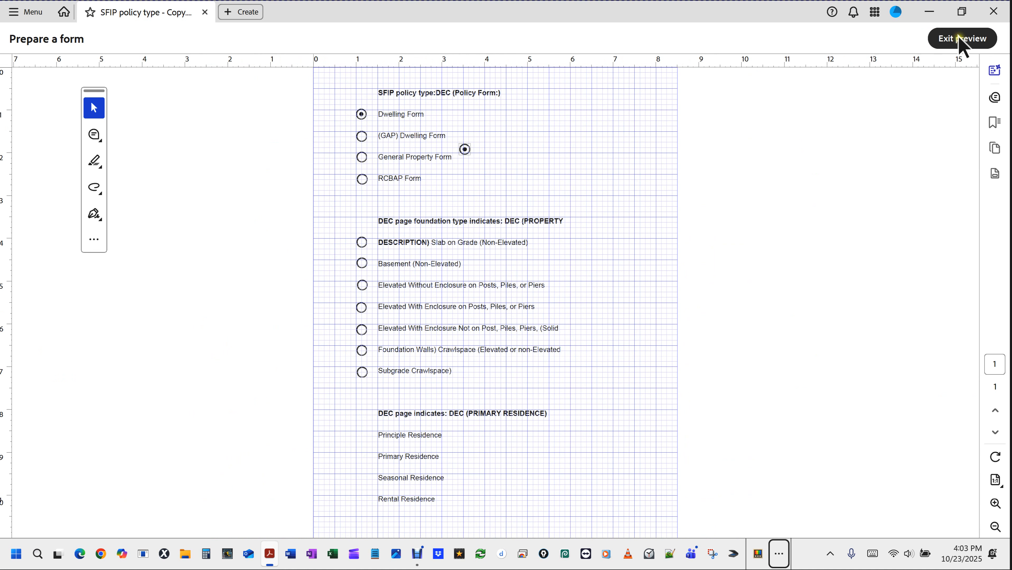
click(962, 38)
- Delete the duplicate Group4 radio button beside General Property Form, and preview the form to check the answers before returning to editing
drag(470, 175, 424, 135)
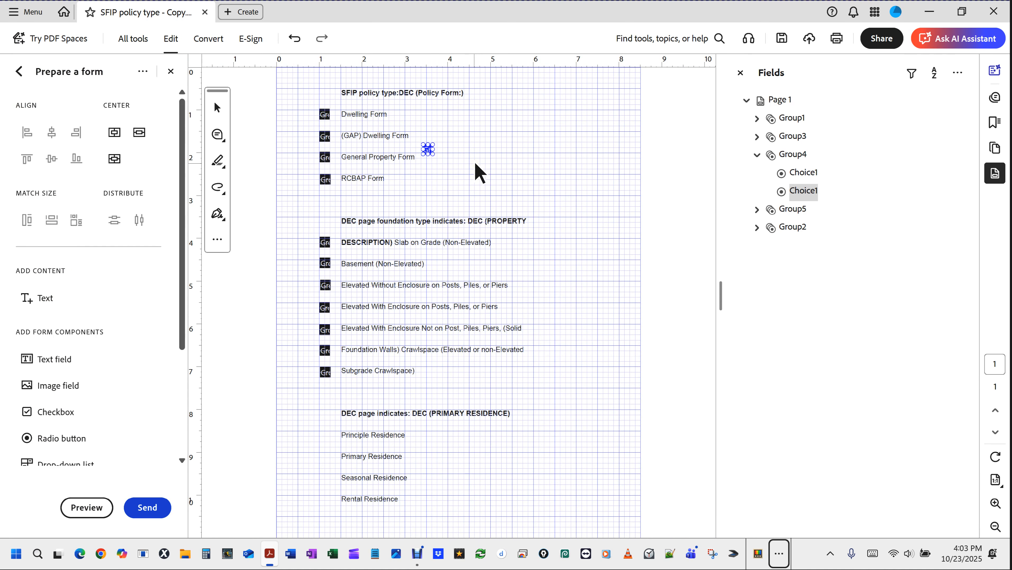
key(Delete)
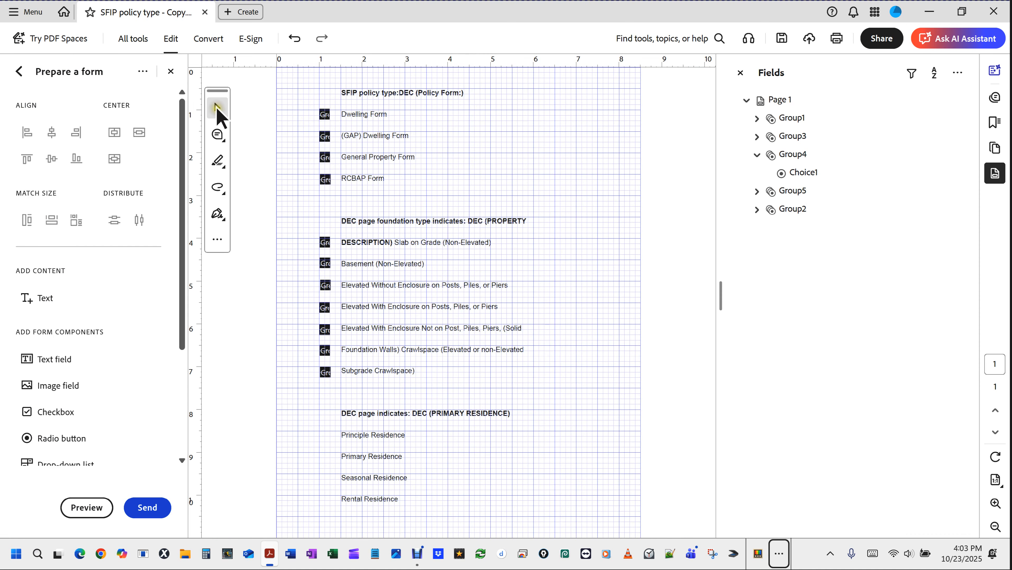
click(216, 108)
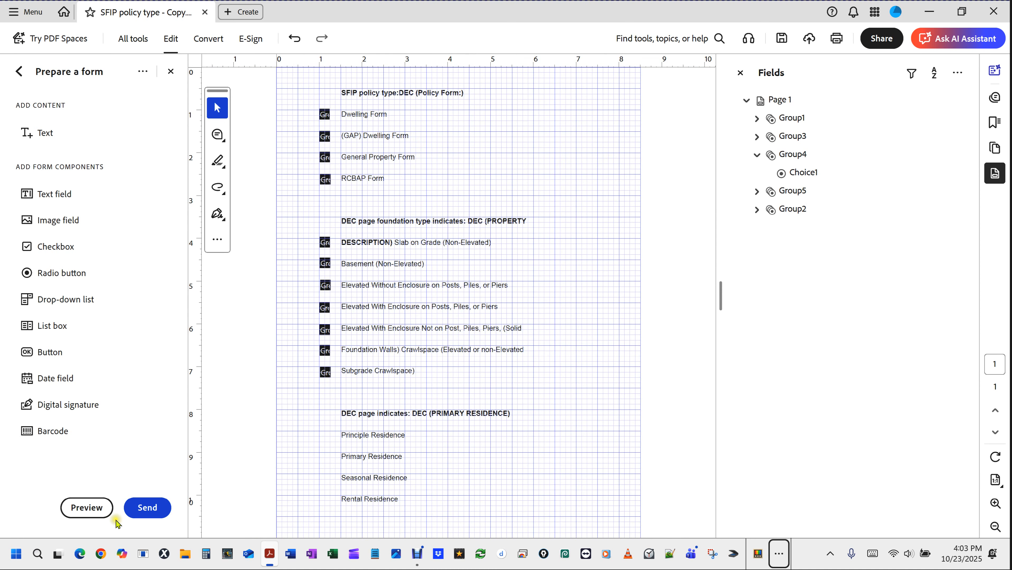
click(89, 508)
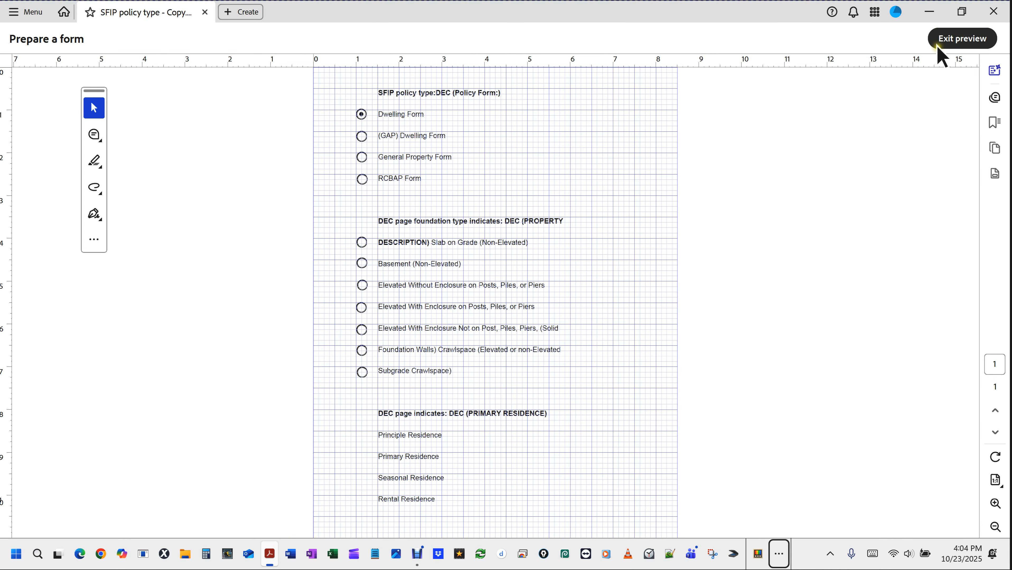
click(968, 40)
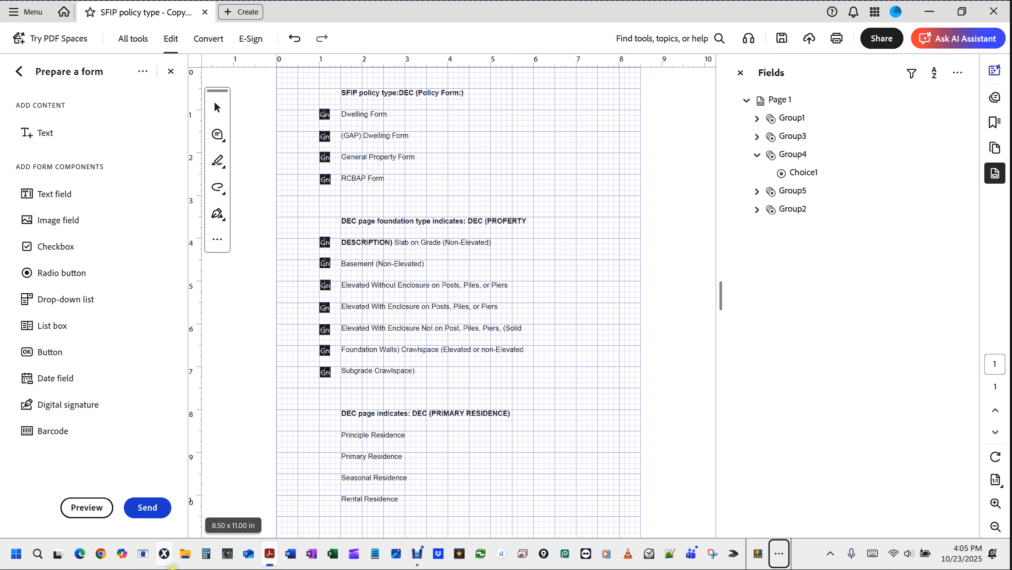
- Preview the form and save it to the Desktop as SFIP policy type - Copy.pdf, replacing the existing file
click(85, 515)
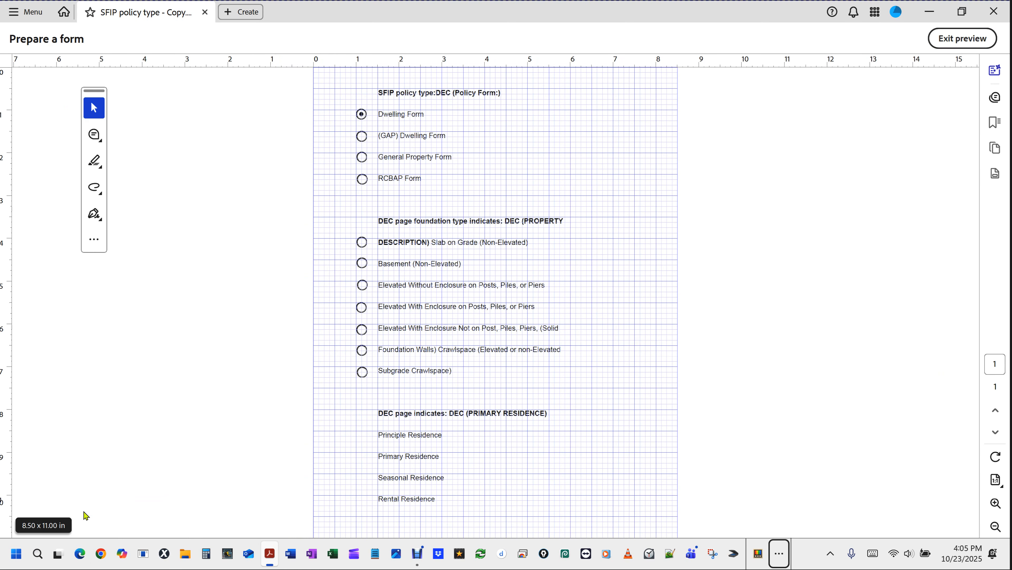
key(ctrl+s)
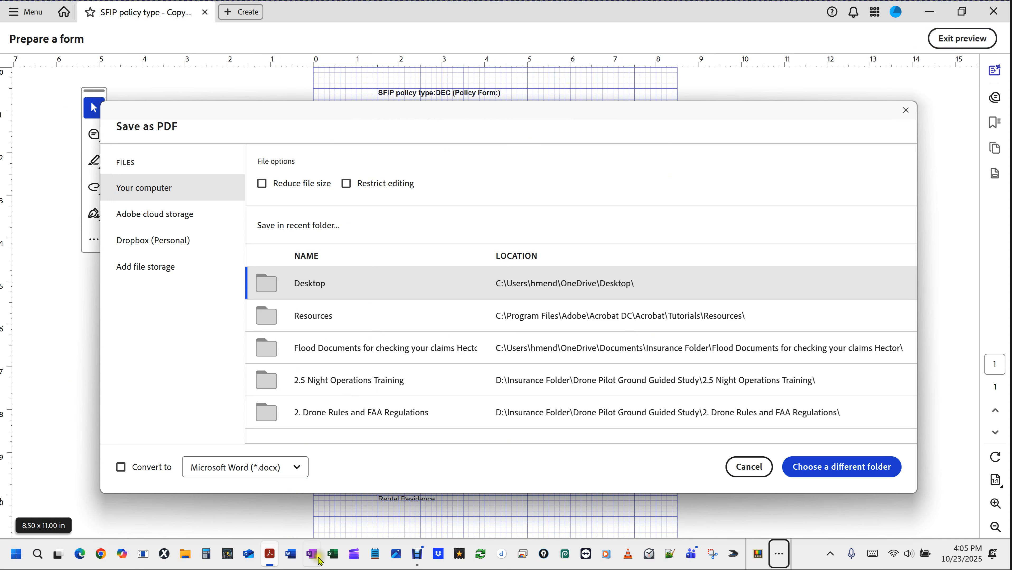
click(302, 472)
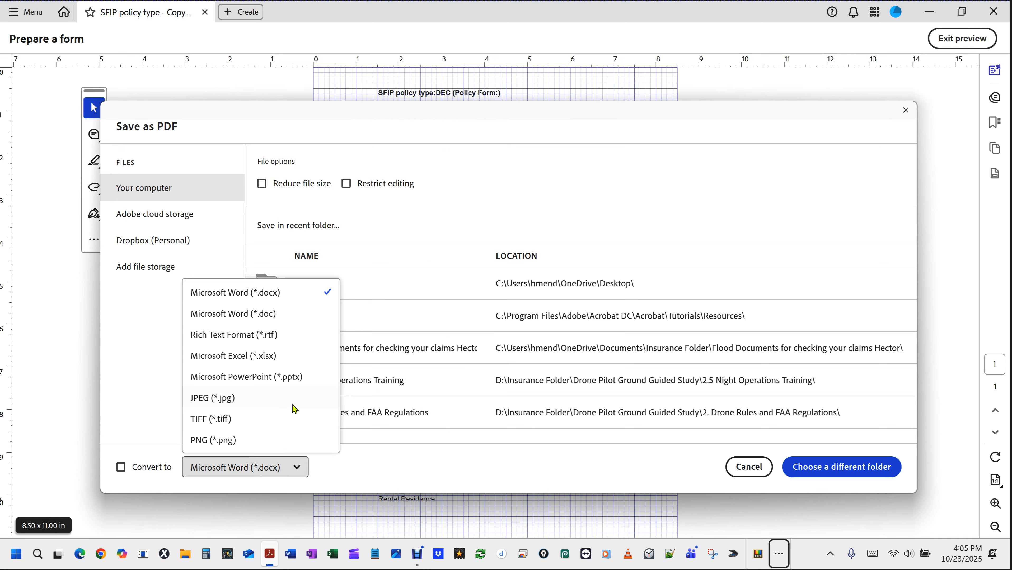
click(383, 473)
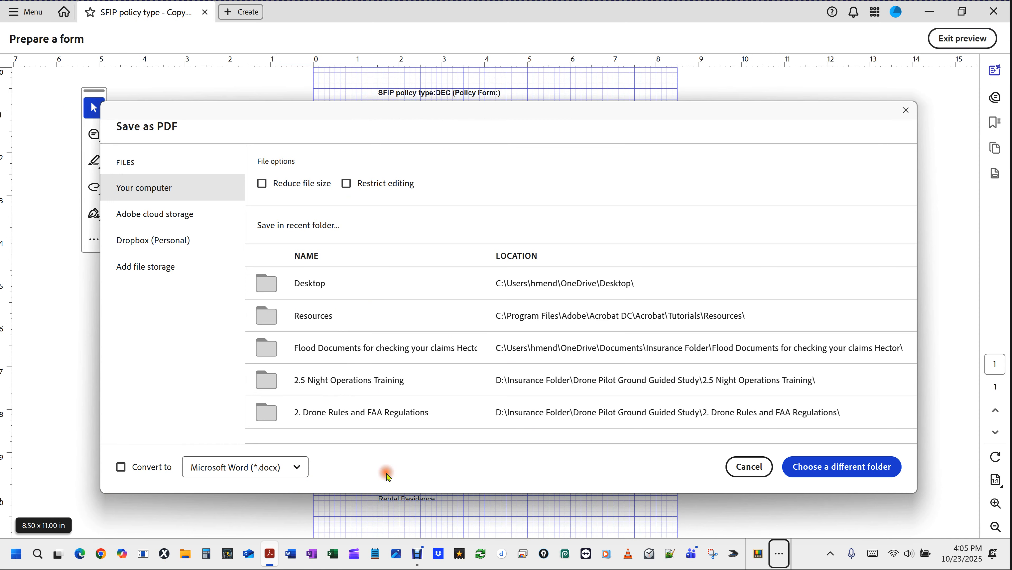
click(833, 472)
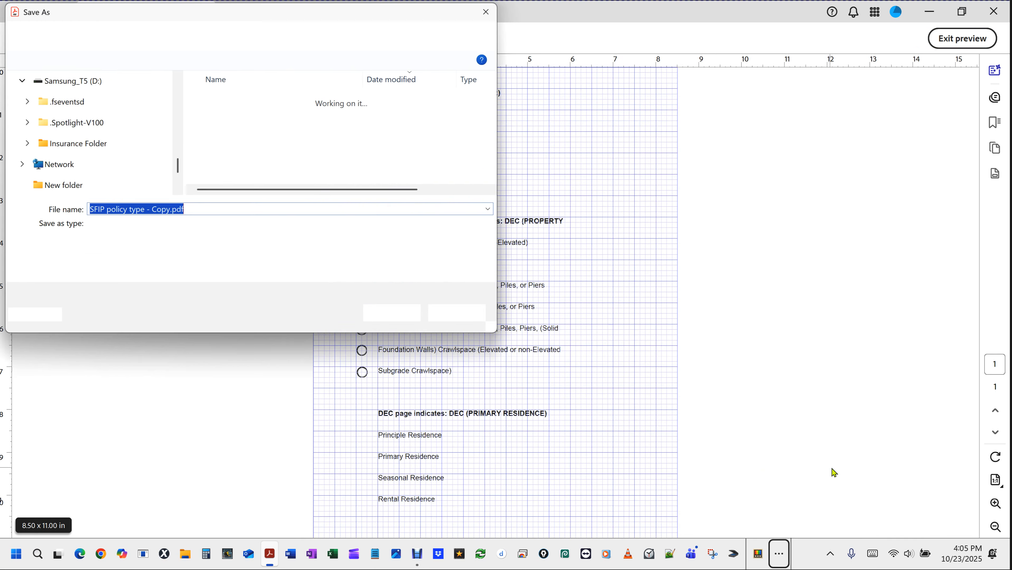
drag(174, 157, 171, 67)
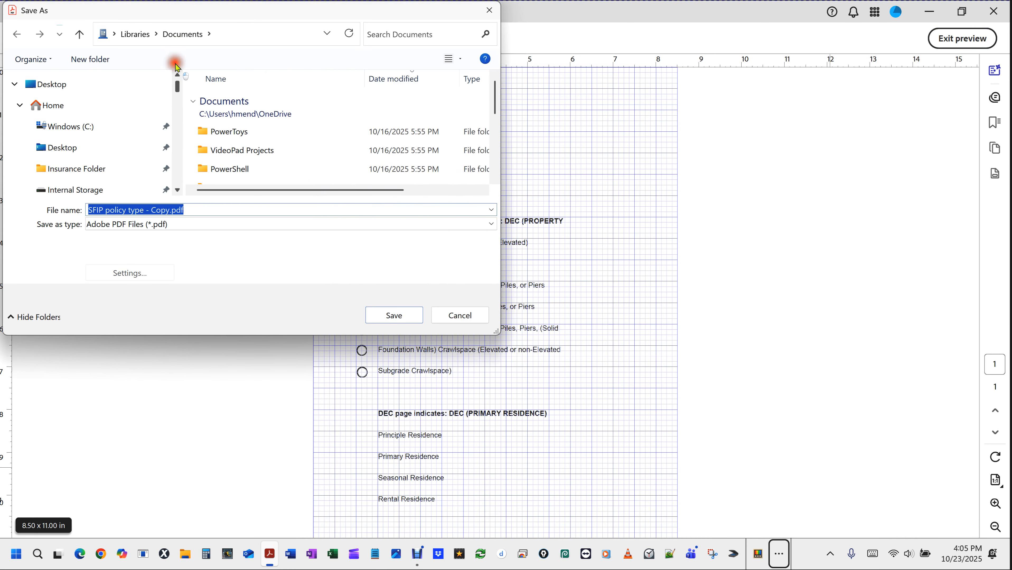
click(74, 149)
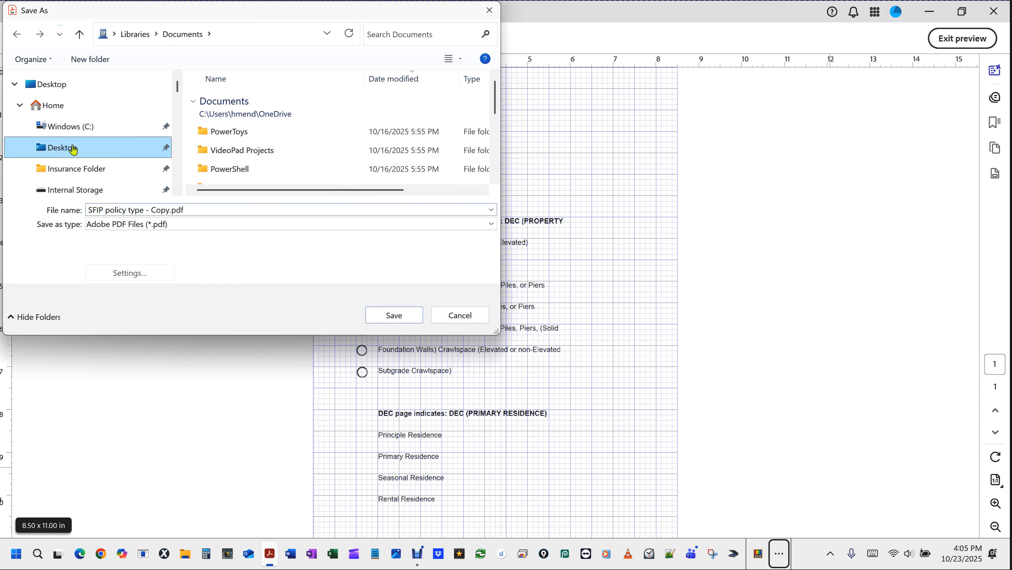
click(394, 315)
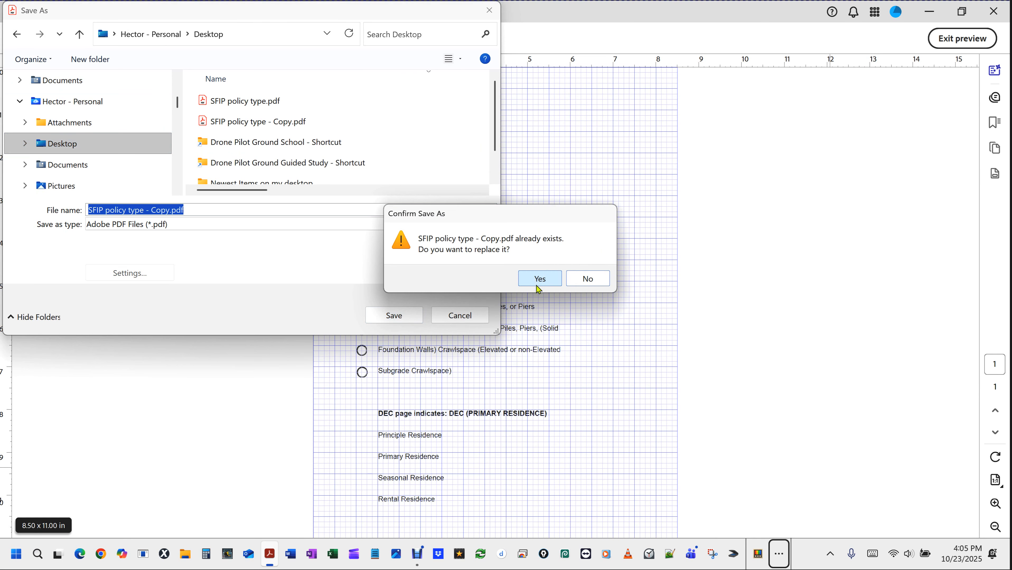
click(540, 285)
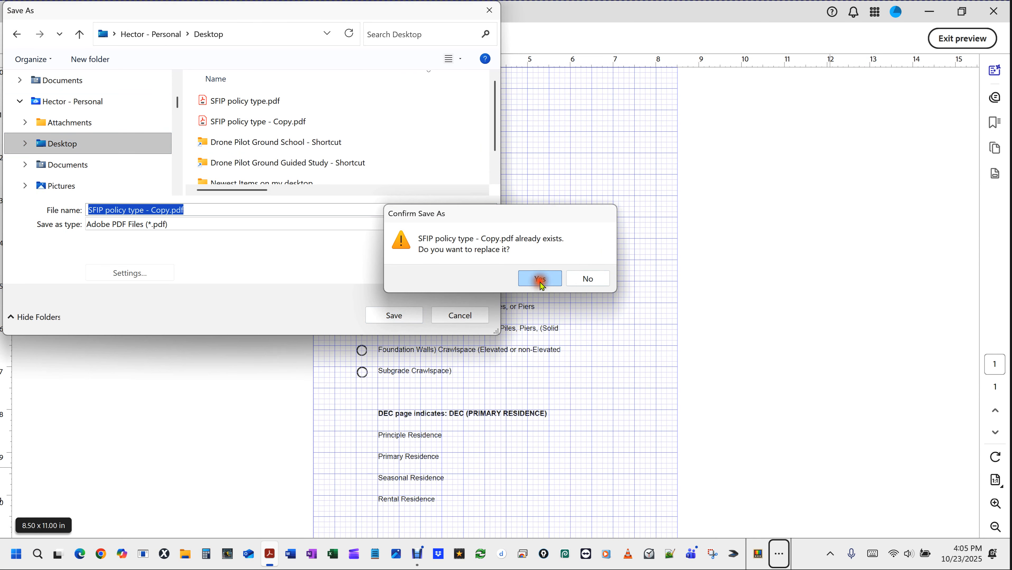